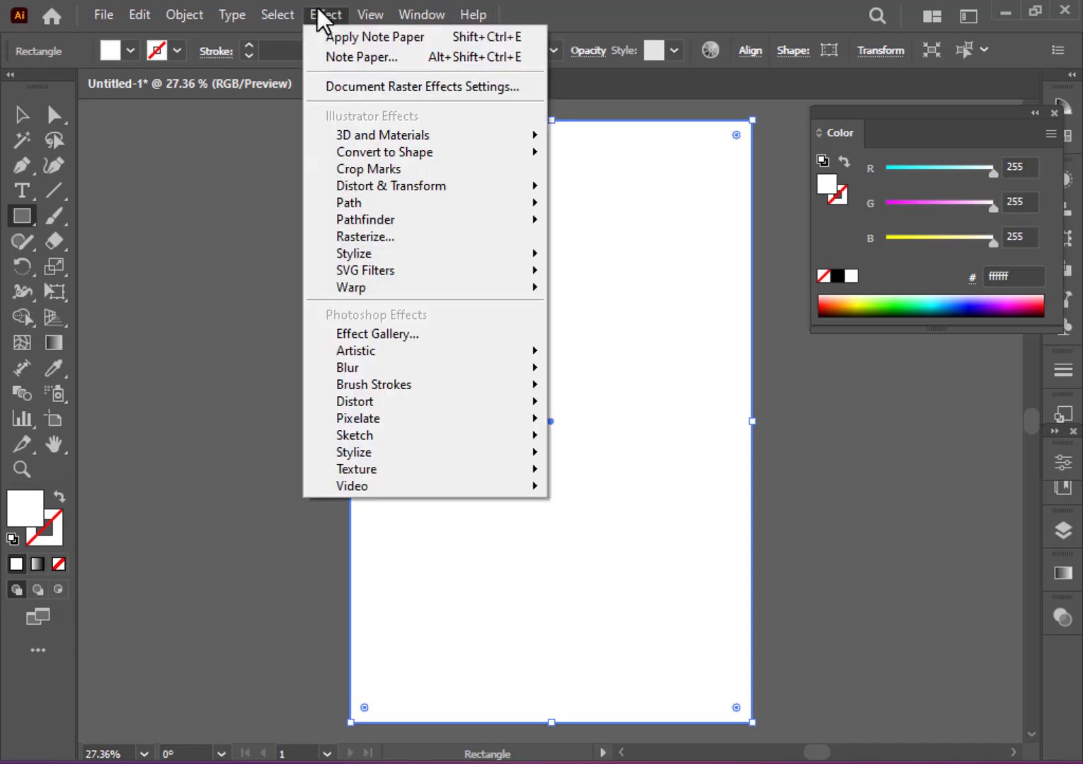
# - Apply a Grain texture effect to the white background rectangle with intensity 11, contrast 50 and the Soft grain type
pyautogui.moveTo(495, 470)
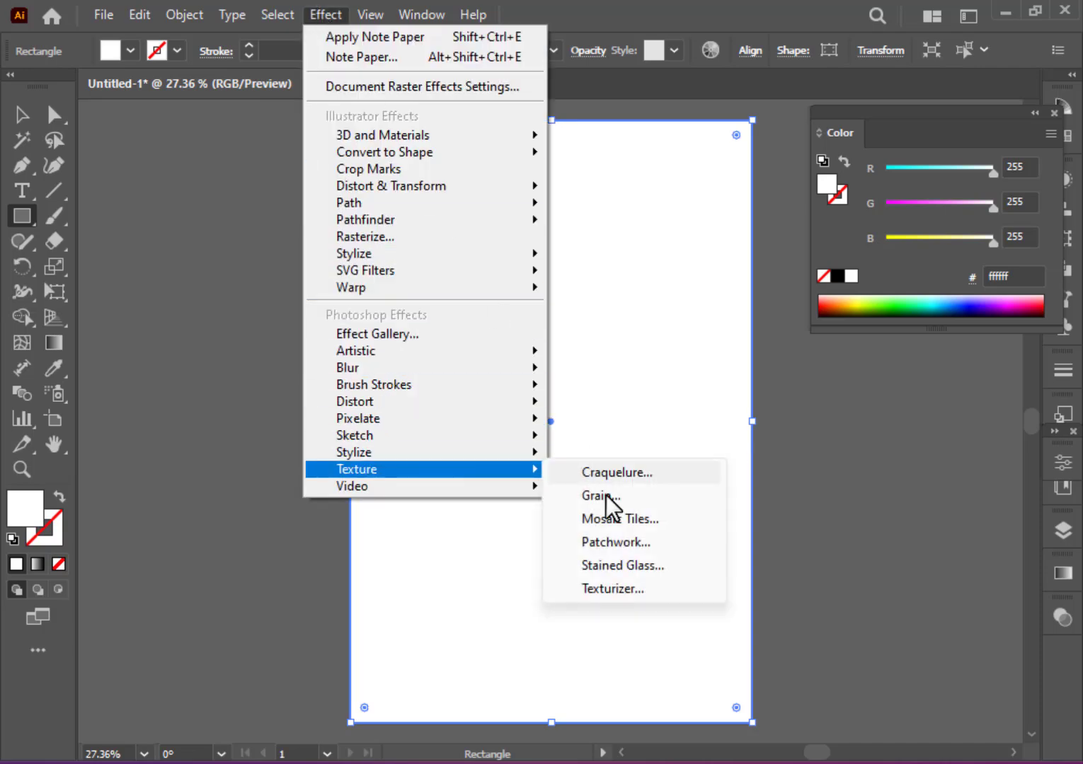
pyautogui.click(606, 496)
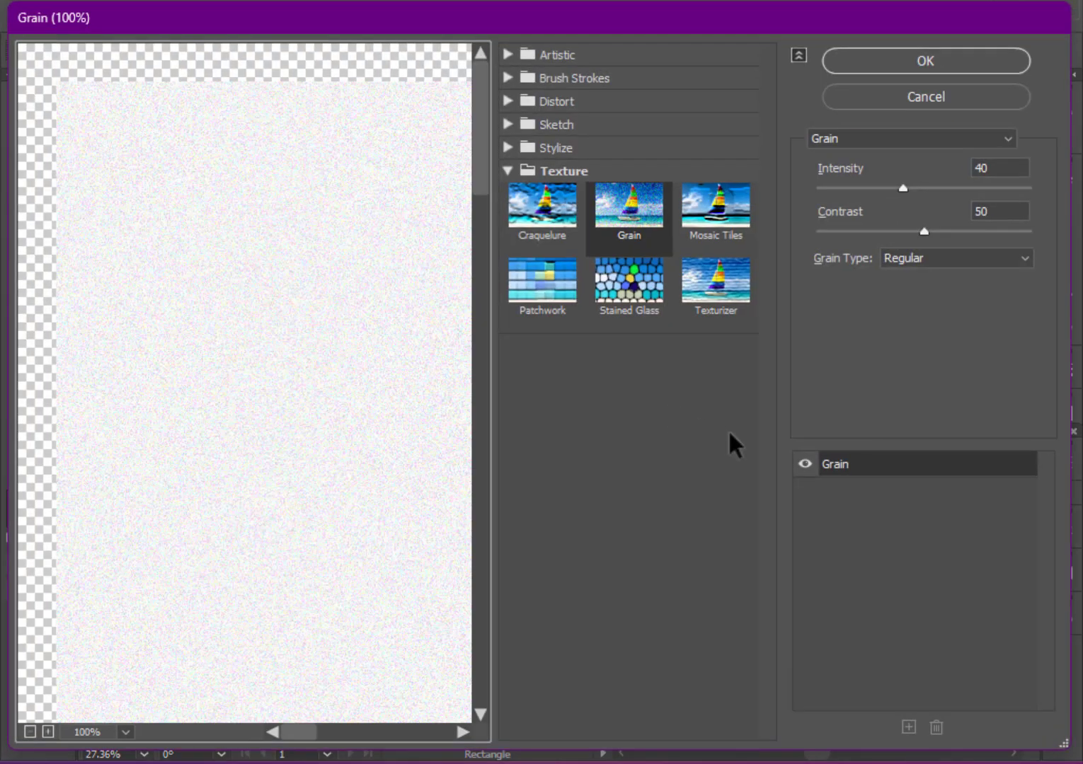
pyautogui.click(721, 297)
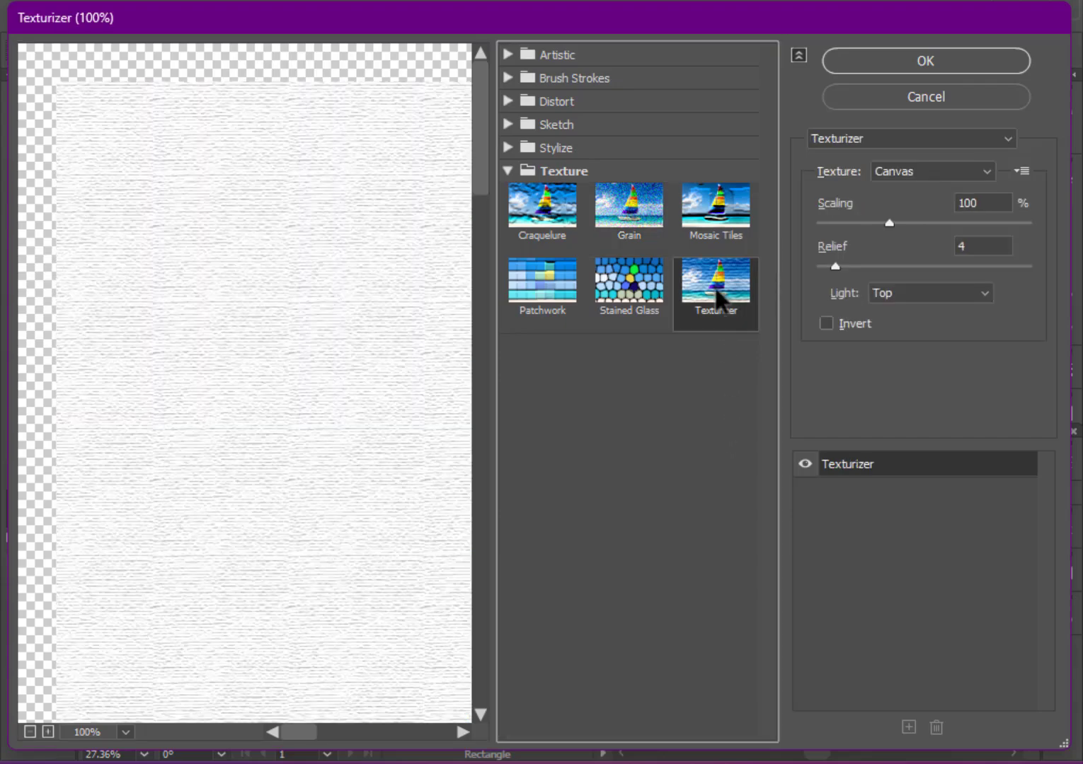
pyautogui.click(508, 148)
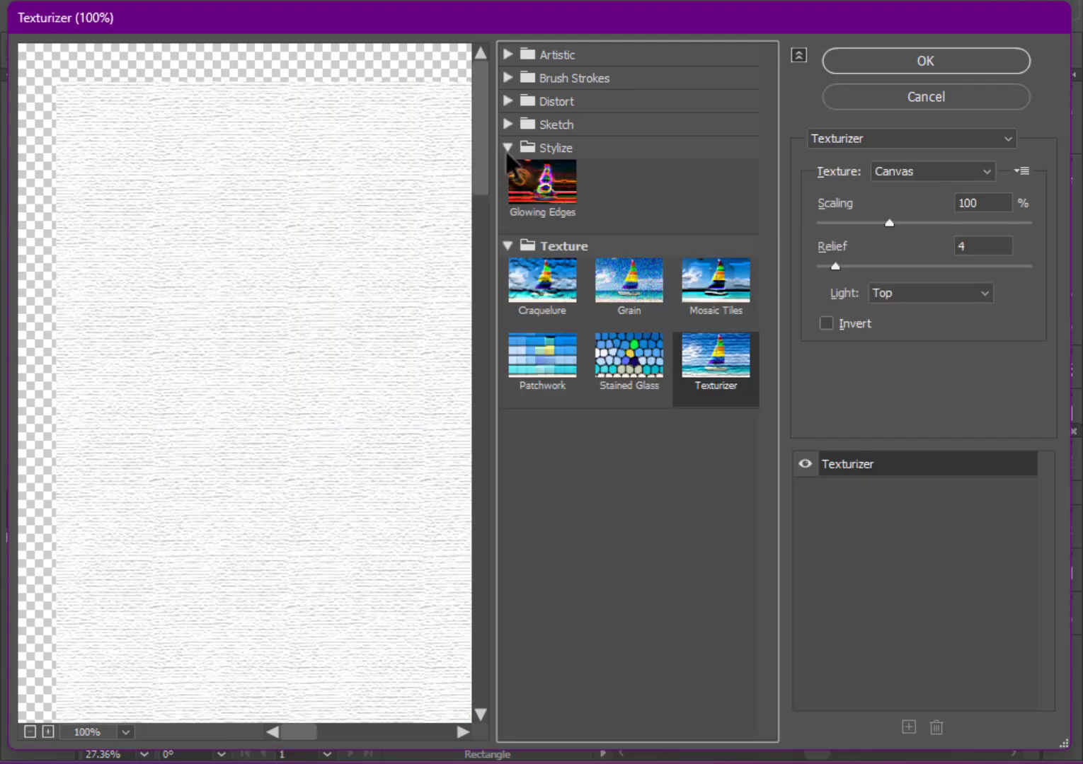
pyautogui.click(629, 283)
pyautogui.moveTo(900, 187); pyautogui.dragTo(840, 186)
pyautogui.click(926, 260)
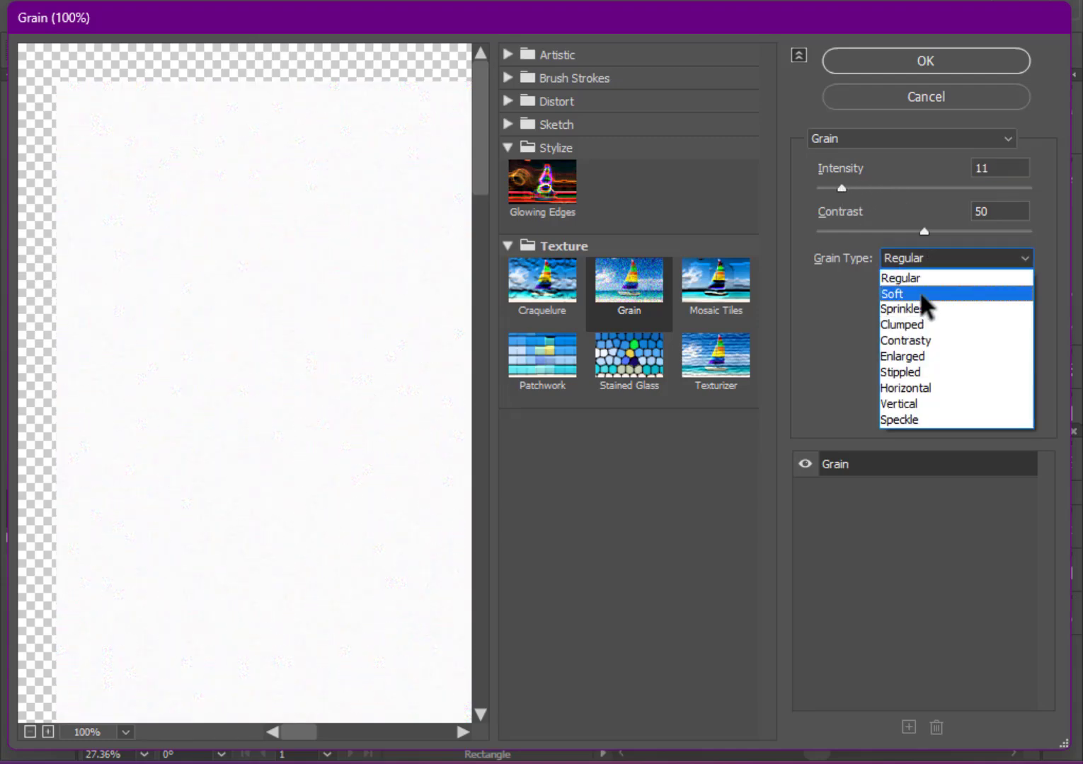
pyautogui.click(922, 295)
pyautogui.click(930, 64)
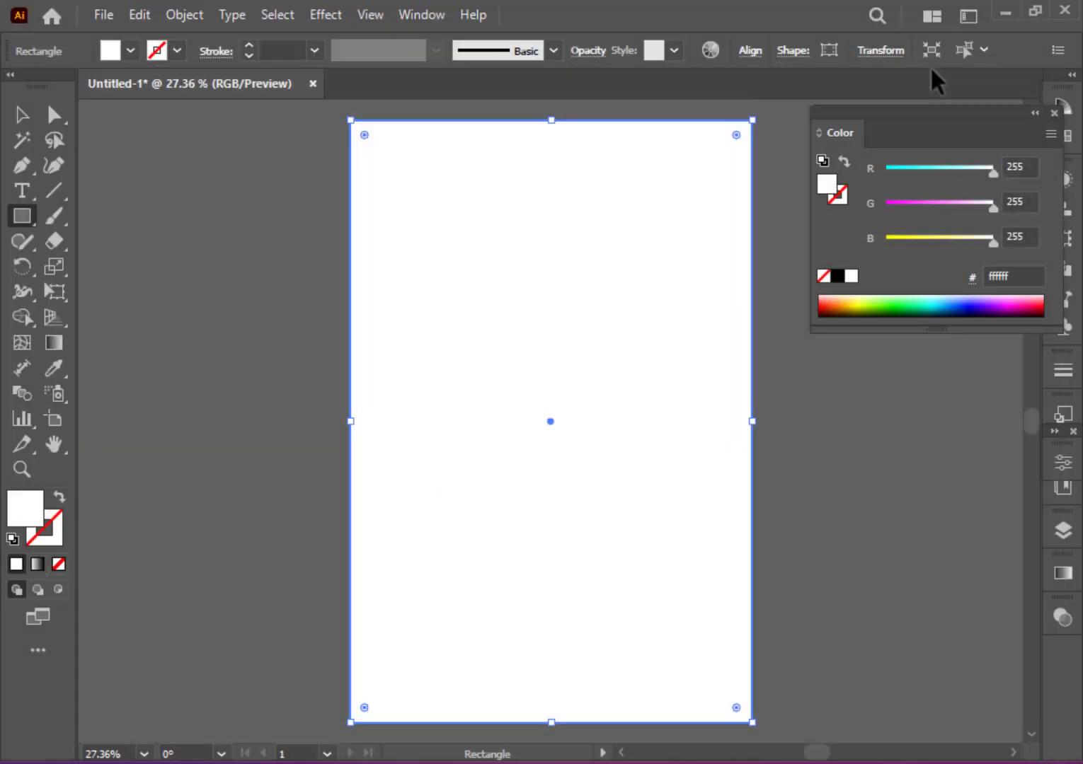
# - Draw a straight diagonal line across the page, rising from the lower left side to beyond the right edge
pyautogui.click(24, 120)
pyautogui.press('\\')
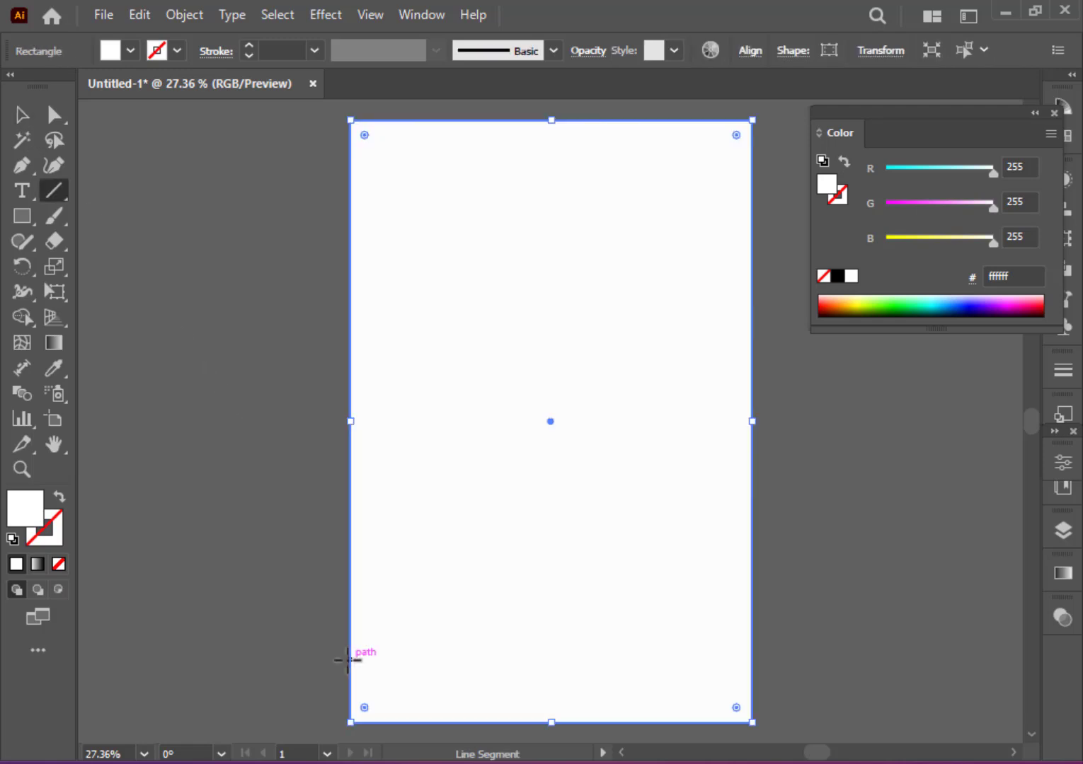
pyautogui.moveTo(345, 524); pyautogui.dragTo(769, 292)
pyautogui.click(22, 114)
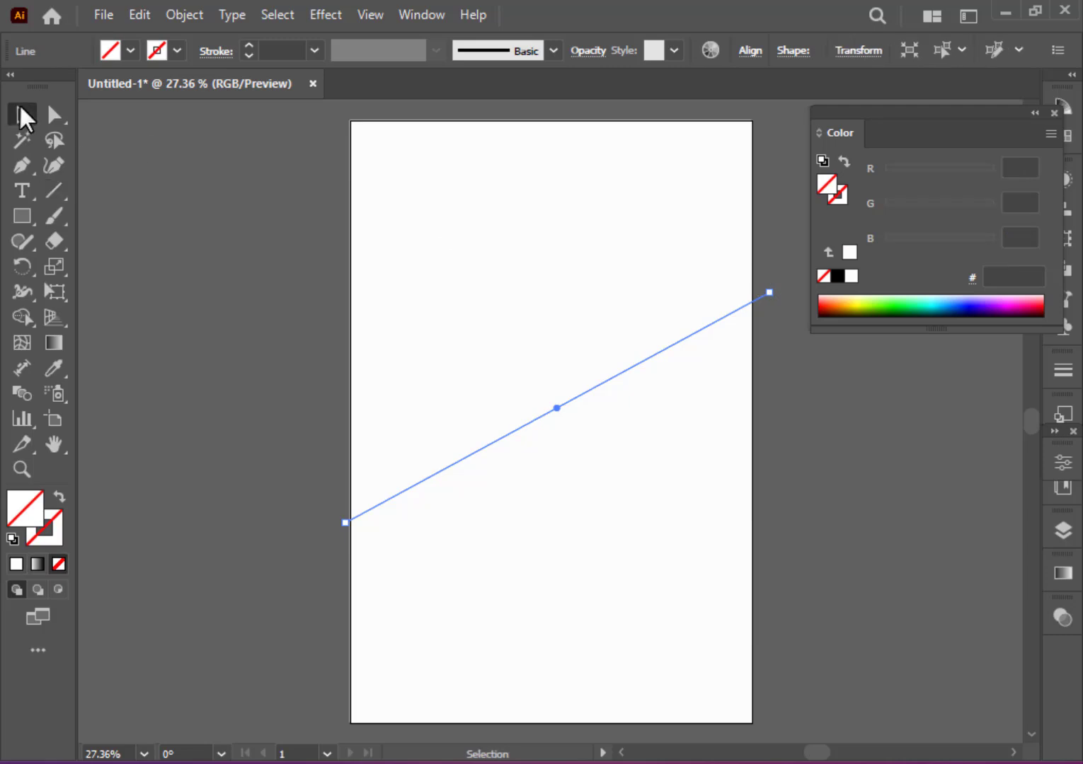
# - Give the diagonal line a black stroke and move it so its midpoint sits on the page's centre
pyautogui.click(177, 51)
pyautogui.click(64, 88)
pyautogui.click(266, 309)
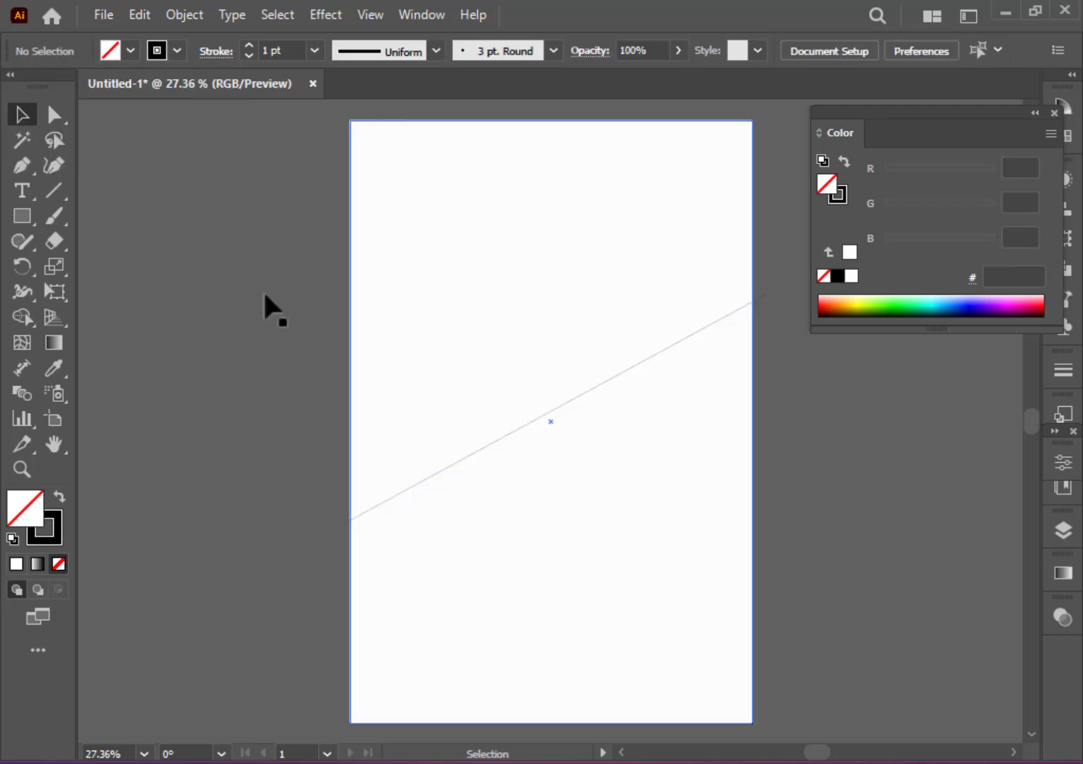
pyautogui.moveTo(582, 395)
pyautogui.mouseDown()
pyautogui.moveTo(583, 423)
pyautogui.moveTo(573, 383)
pyautogui.moveTo(576, 405)
pyautogui.mouseUp()
pyautogui.click(426, 359)
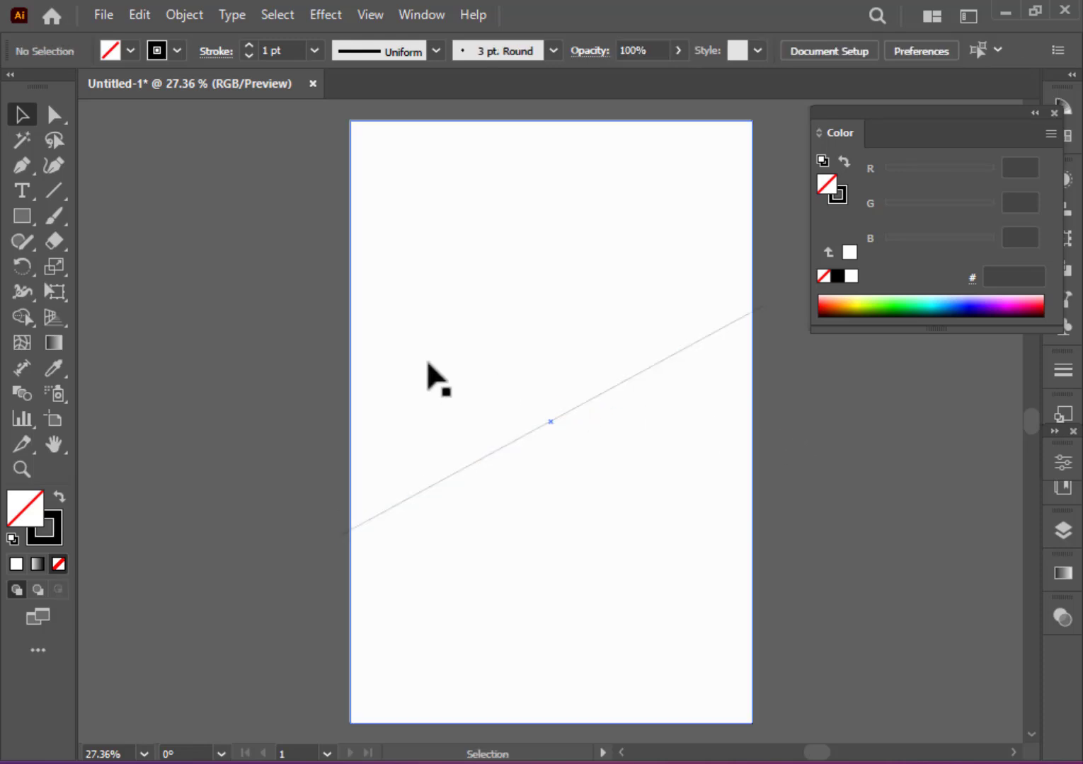
# - Split the background along the diagonal line with Shape Builder and fill the lower region with orange f7931e
pyautogui.moveTo(427, 362); pyautogui.dragTo(798, 721)
pyautogui.click(24, 319)
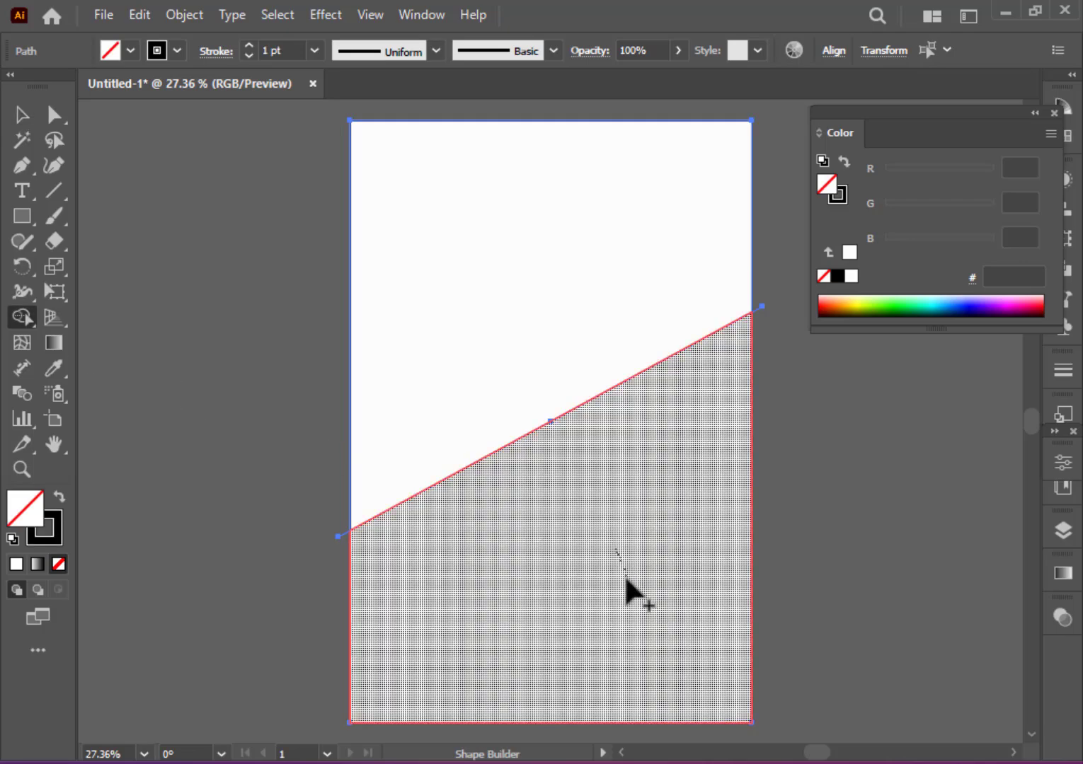
pyautogui.click(130, 52)
pyautogui.click(192, 86)
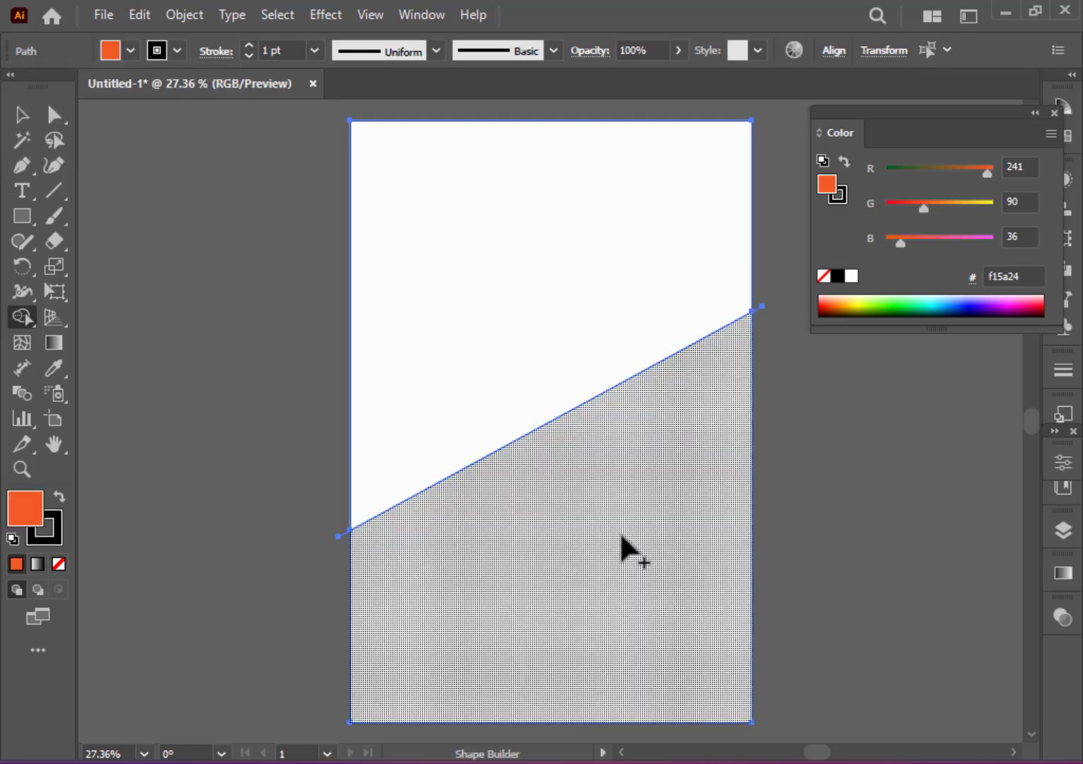
pyautogui.click(621, 549)
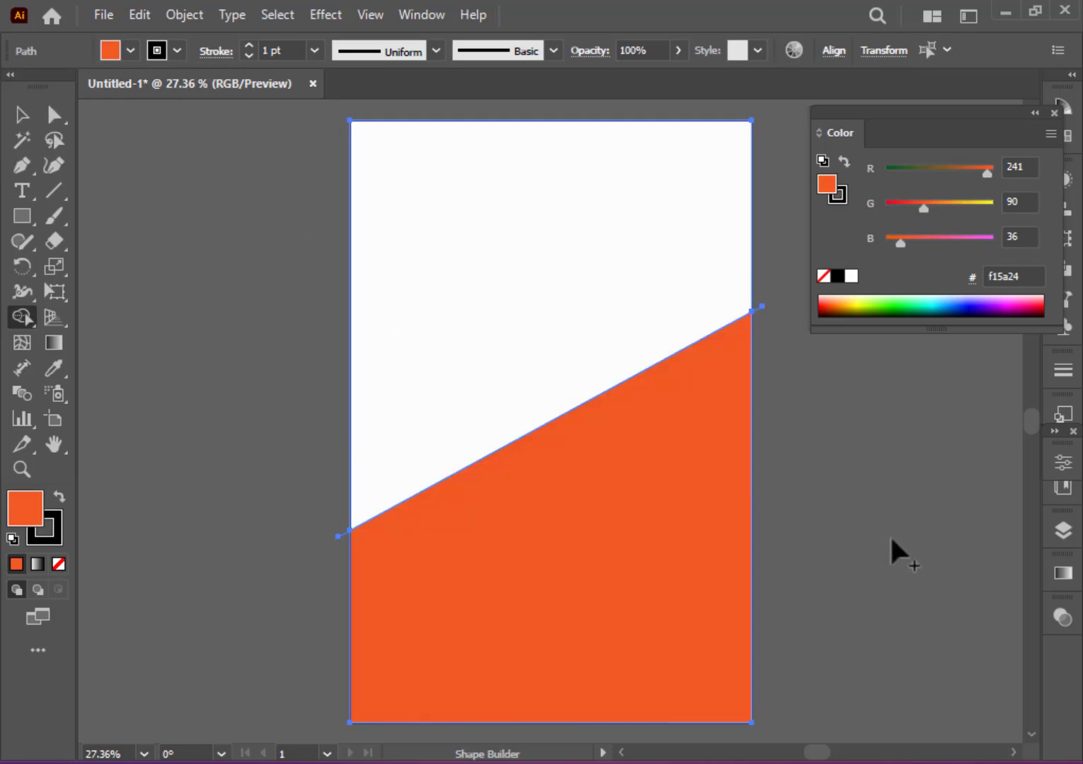
pyautogui.click(131, 52)
pyautogui.click(206, 101)
pyautogui.click(646, 535)
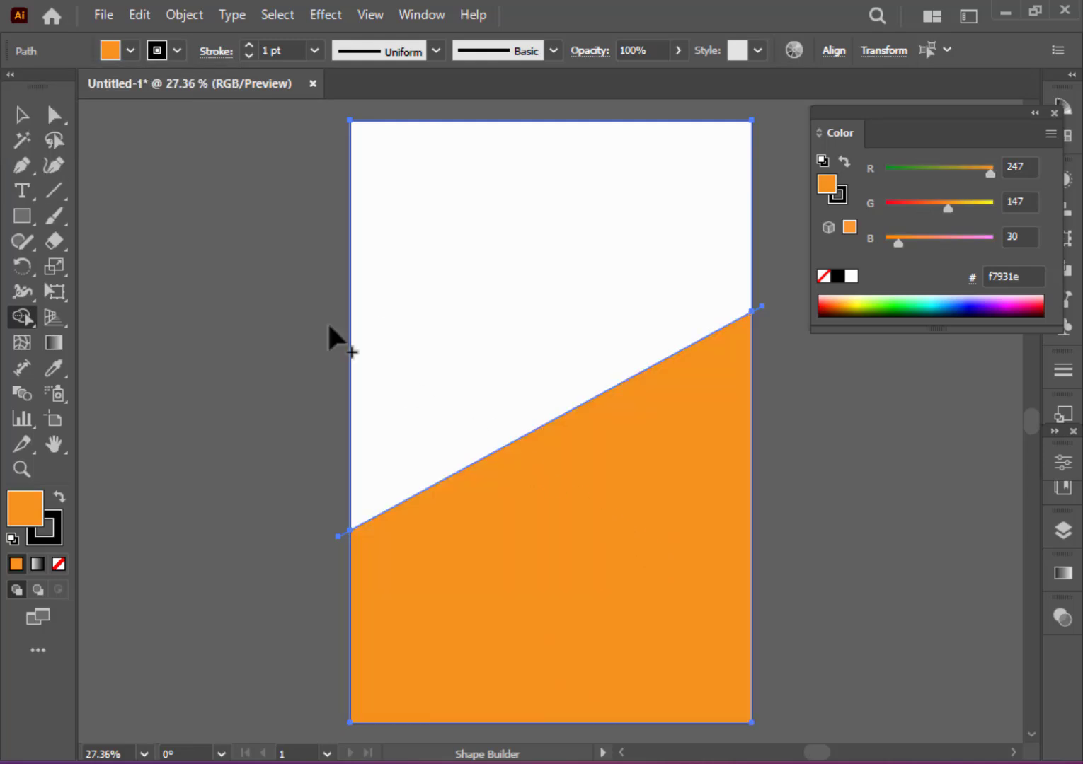
# - Extend the orange shape, without a stroke, slightly past the page's right and bottom edges and lock it
pyautogui.click(22, 115)
pyautogui.click(191, 339)
pyautogui.click(537, 615)
pyautogui.click(812, 473)
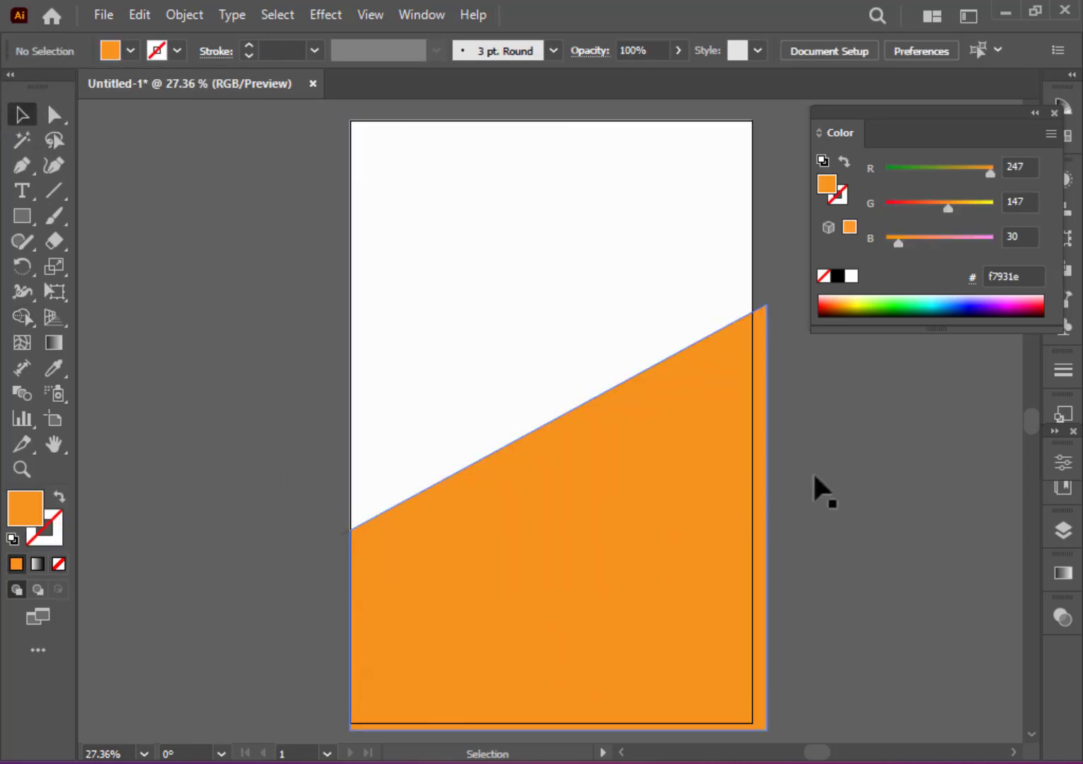
pyautogui.click(558, 586)
pyautogui.hotkey('ctrl', '2')
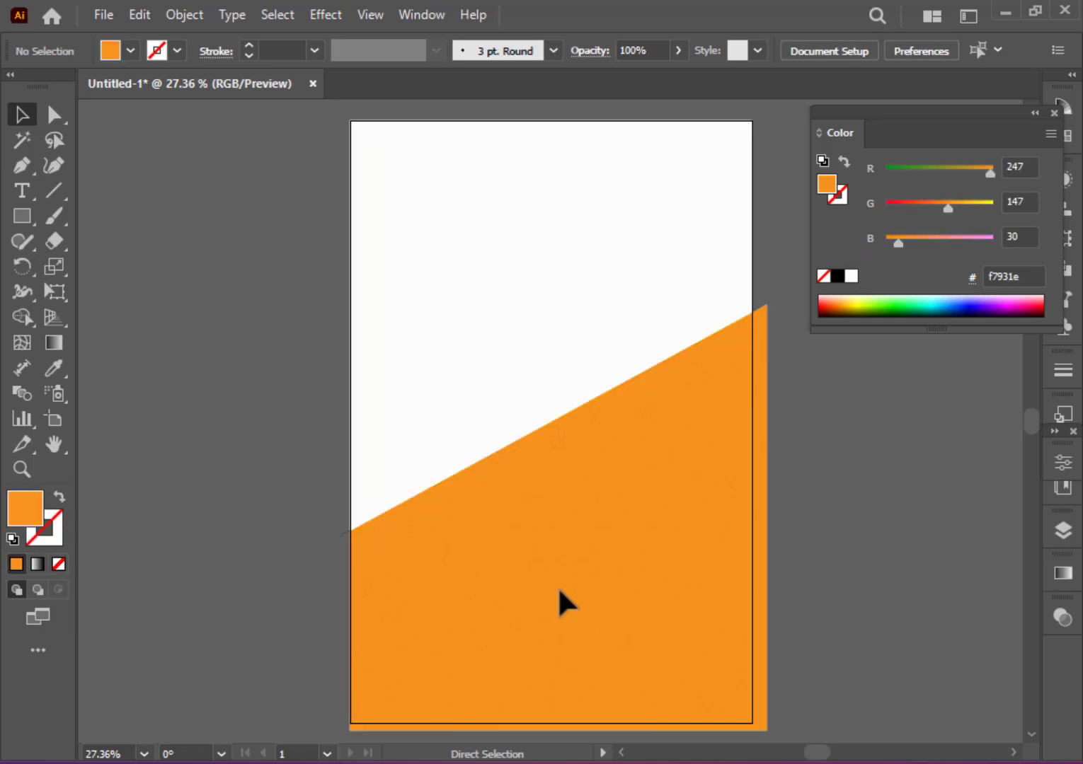
# - Position the linked MAN PNG.png cutout over the middle of the page
pyautogui.scroll(-2, 674, 533)
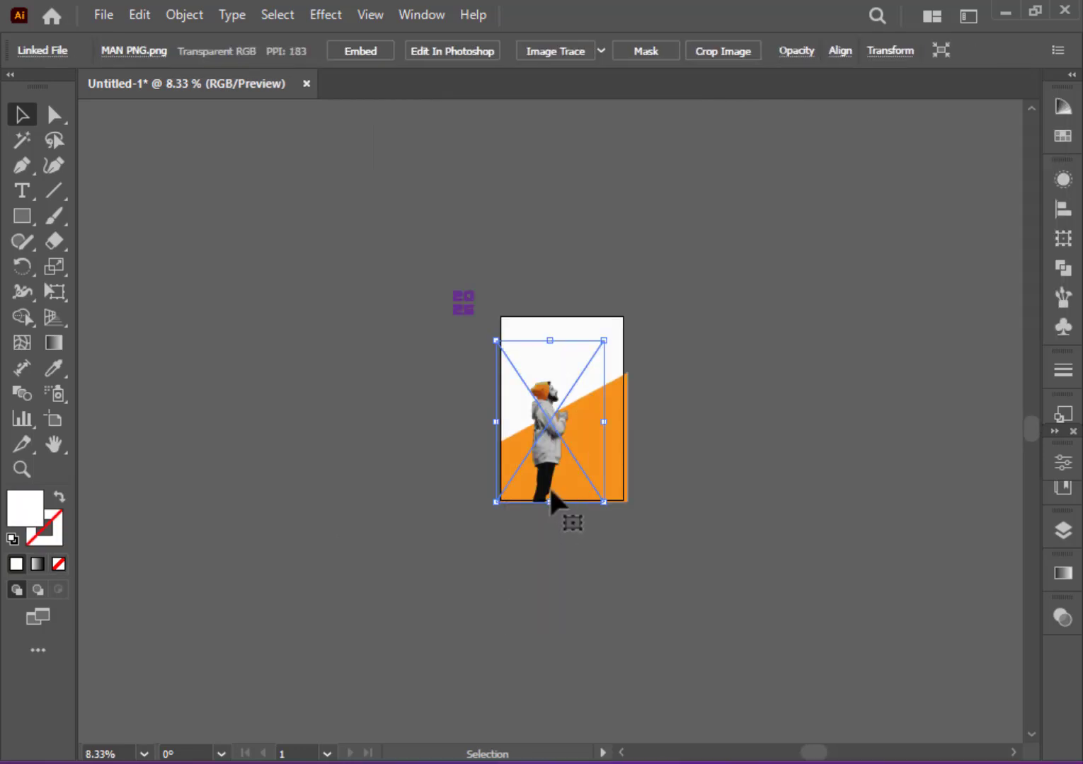
pyautogui.moveTo(550, 486); pyautogui.dragTo(576, 464)
pyautogui.moveTo(572, 416)
pyautogui.mouseDown()
pyautogui.moveTo(563, 417)
pyautogui.moveTo(571, 425)
pyautogui.mouseUp()
pyautogui.hotkey('ctrl', '+')
pyautogui.hotkey('ctrl', '+')
pyautogui.hotkey('ctrl', '+')
pyautogui.hotkey('ctrl', '+')
pyautogui.moveTo(544, 552); pyautogui.dragTo(538, 483)
pyautogui.scroll(6, 542, 489)
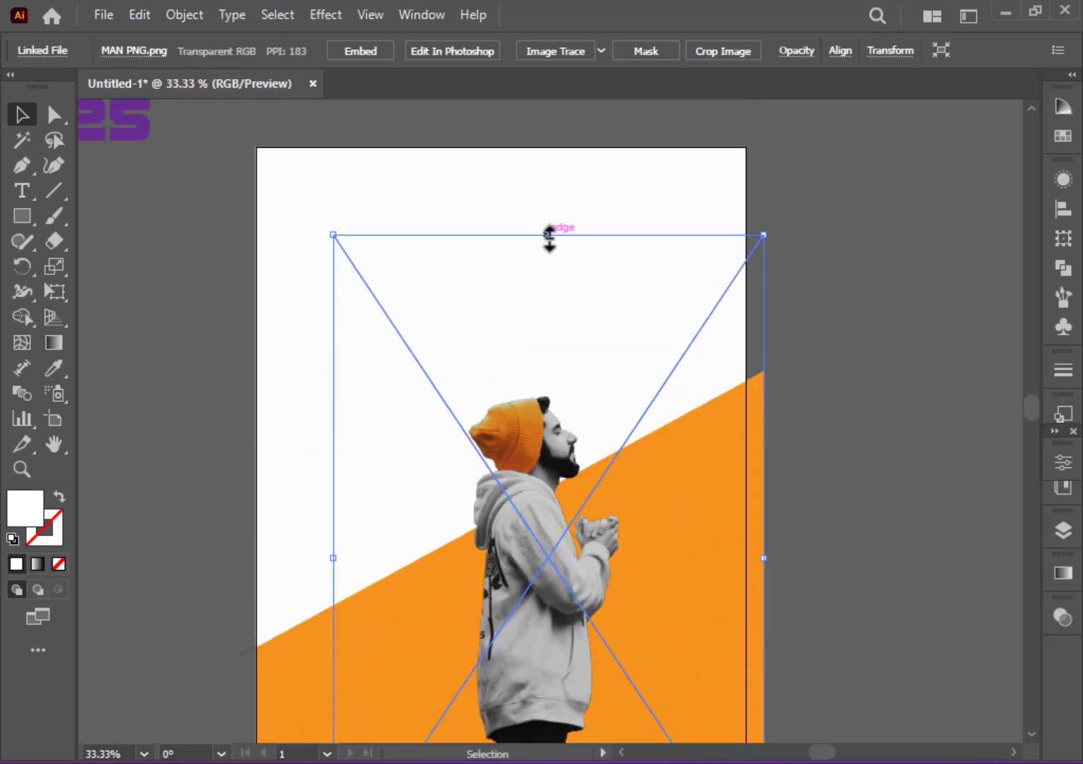
# - Scale up the man cutout proportionally and move it up on the page
pyautogui.moveTo(549, 240); pyautogui.dragTo(544, 197)
pyautogui.scroll(-6, 536, 466)
pyautogui.moveTo(533, 456); pyautogui.dragTo(538, 406)
pyautogui.scroll(5, 538, 406)
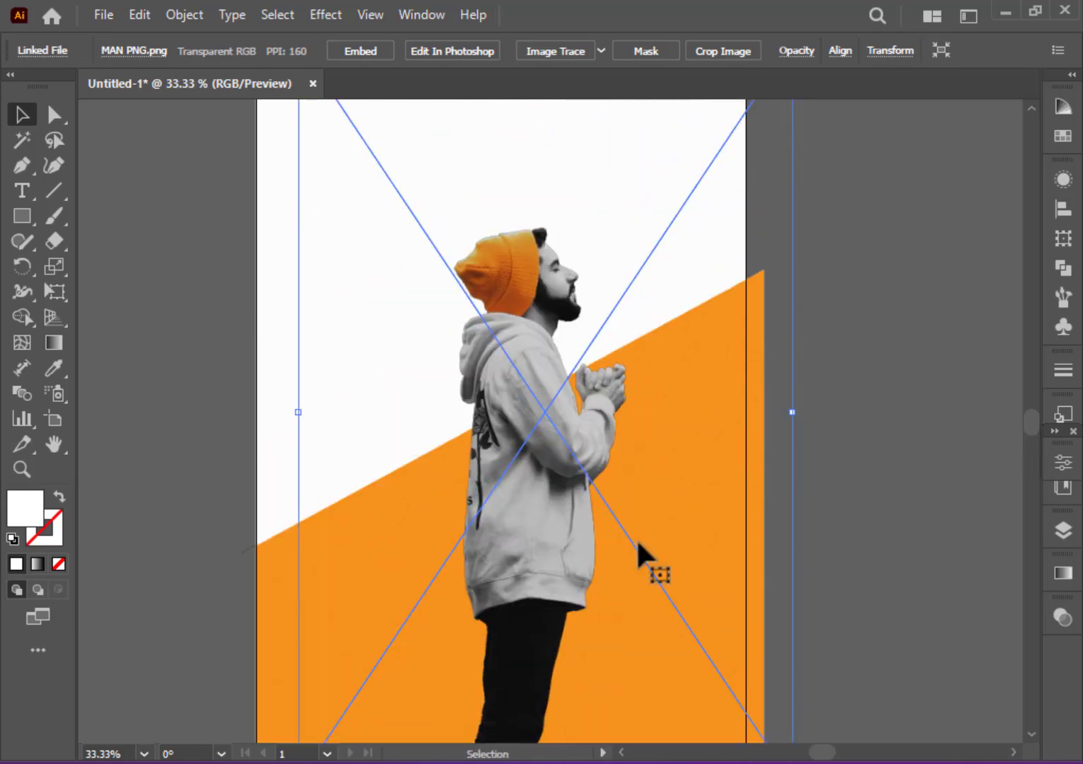
pyautogui.click(871, 556)
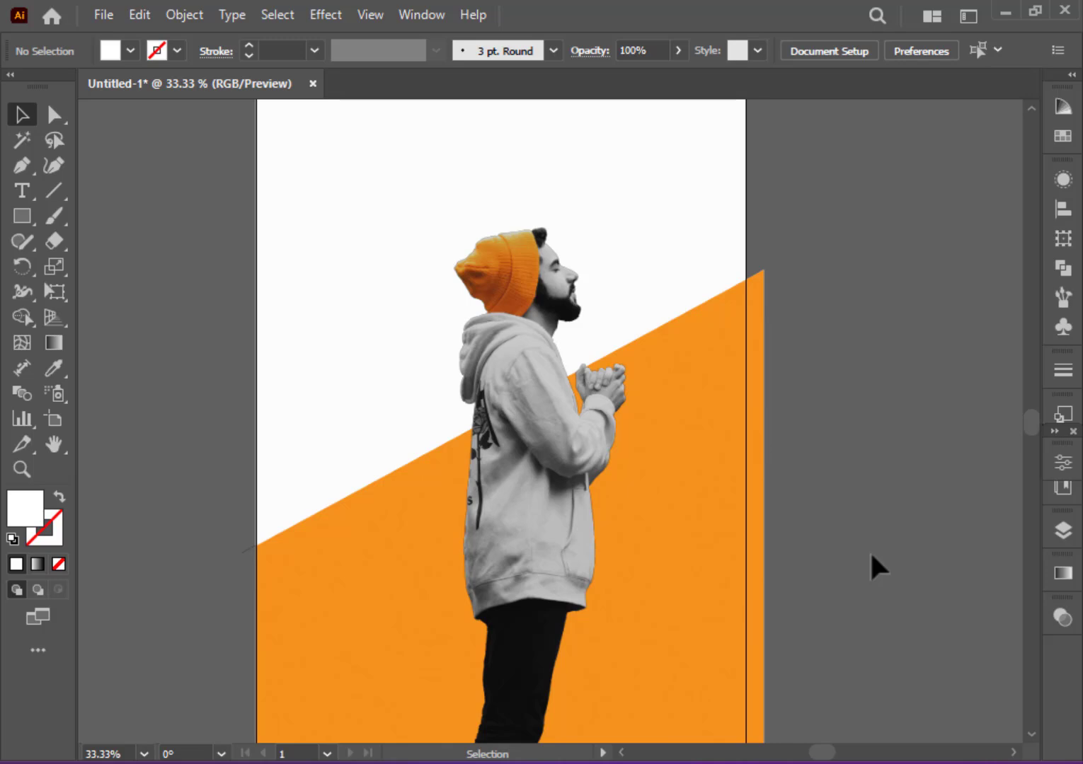
pyautogui.scroll(-3, 870, 550)
pyautogui.scroll(5, 825, 387)
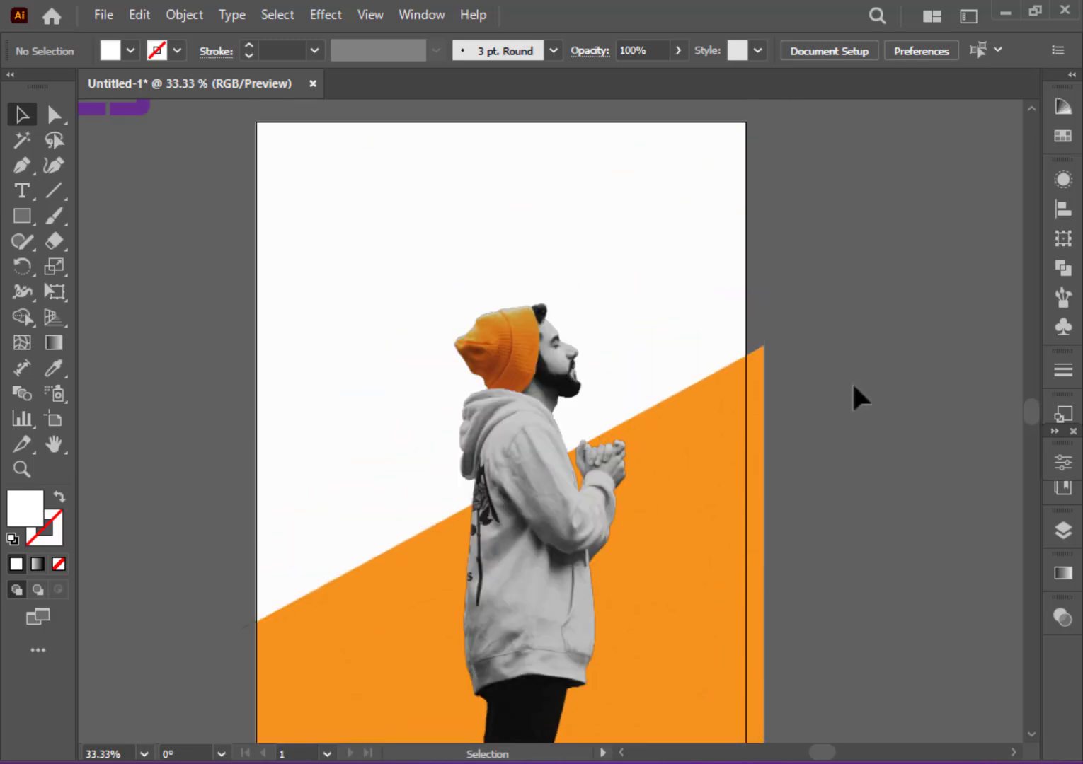
pyautogui.scroll(-2, 853, 385)
pyautogui.scroll(1, 812, 387)
pyautogui.scroll(-3, 810, 388)
# - Enlarge the man cutout further from its centre and move it up toward the page's bottom edge
pyautogui.hotkey('ctrl', '-')
pyautogui.hotkey('ctrl', '-')
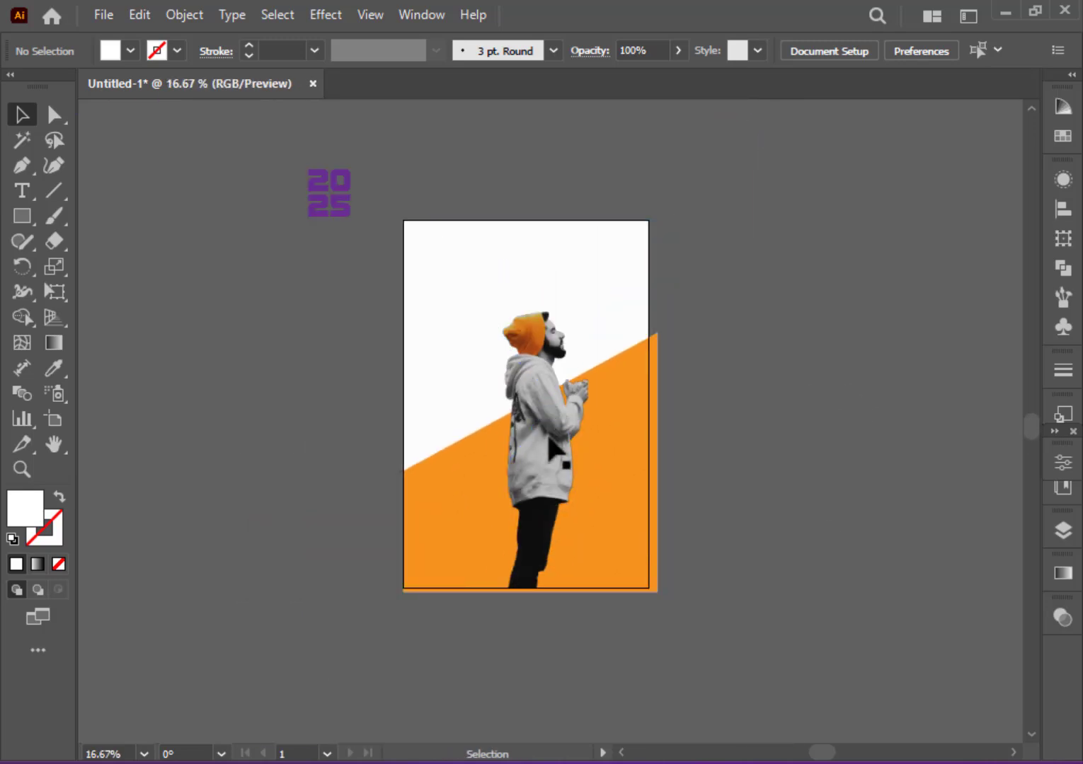
pyautogui.click(556, 450)
pyautogui.hotkey('ctrl', '+')
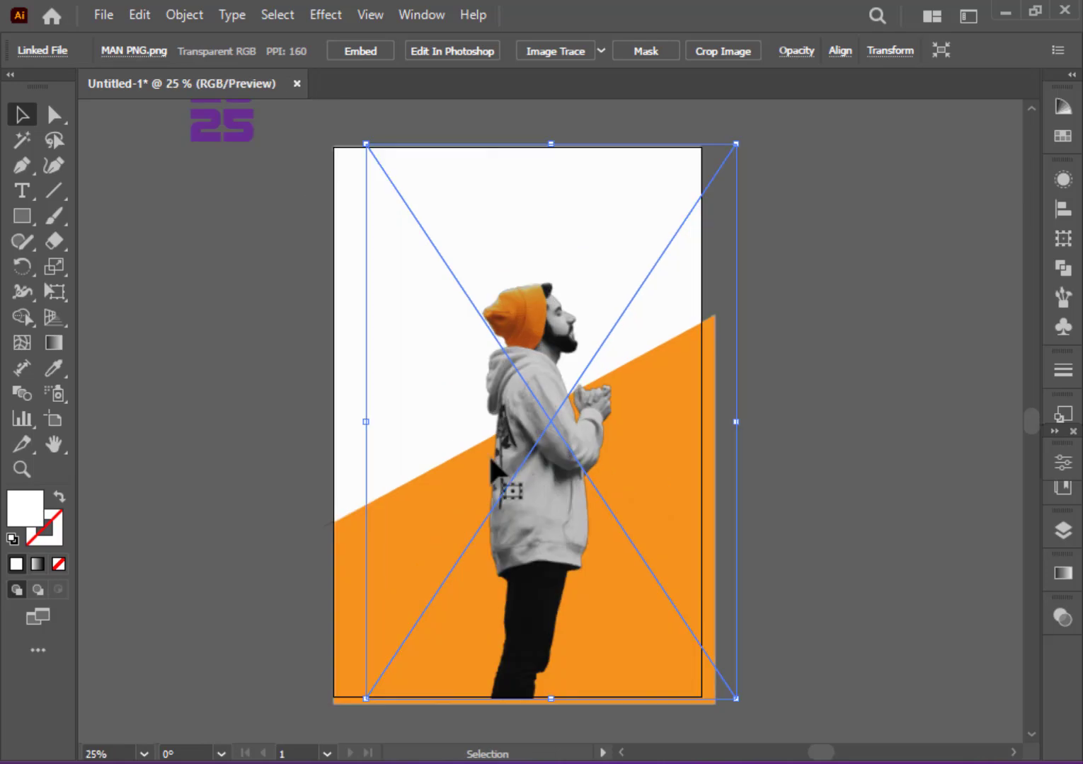
pyautogui.moveTo(366, 422); pyautogui.dragTo(329, 417)
pyautogui.click(947, 460)
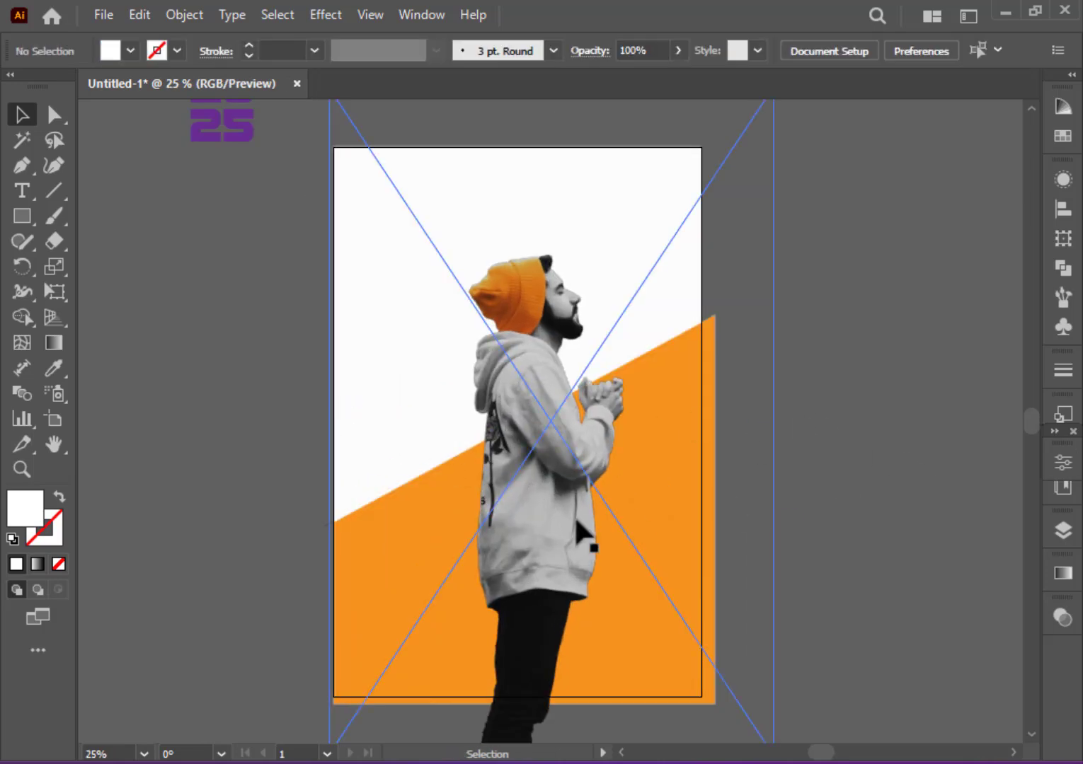
pyautogui.moveTo(573, 516); pyautogui.dragTo(567, 457)
# - Shrink the man cutout slightly and nudge it so its lower end meets the page's bottom edge
pyautogui.scroll(3, 567, 424)
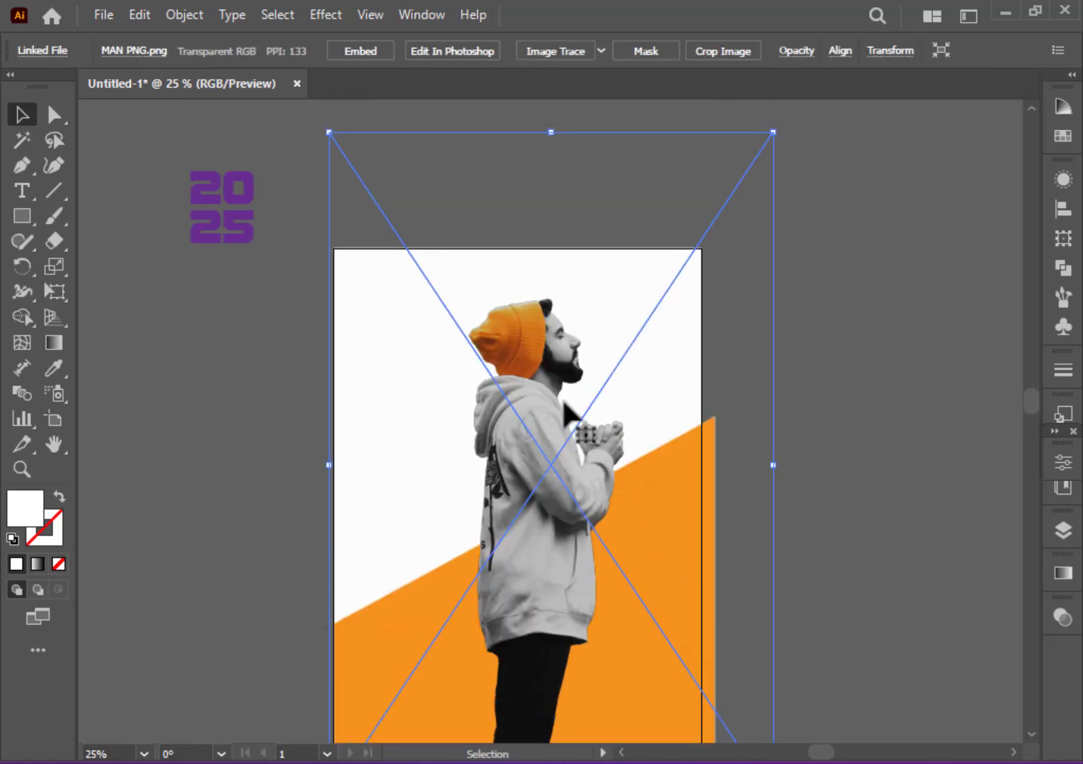
pyautogui.moveTo(551, 132); pyautogui.dragTo(552, 140)
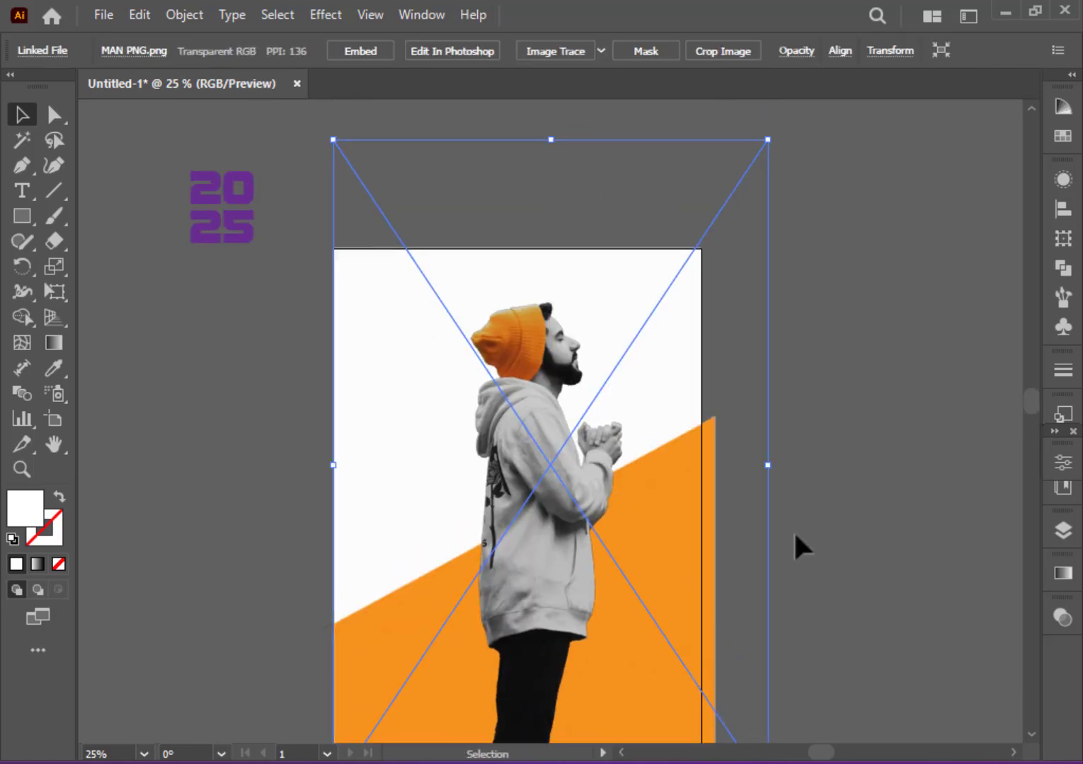
pyautogui.scroll(-4, 736, 514)
pyautogui.moveTo(546, 460); pyautogui.dragTo(550, 467)
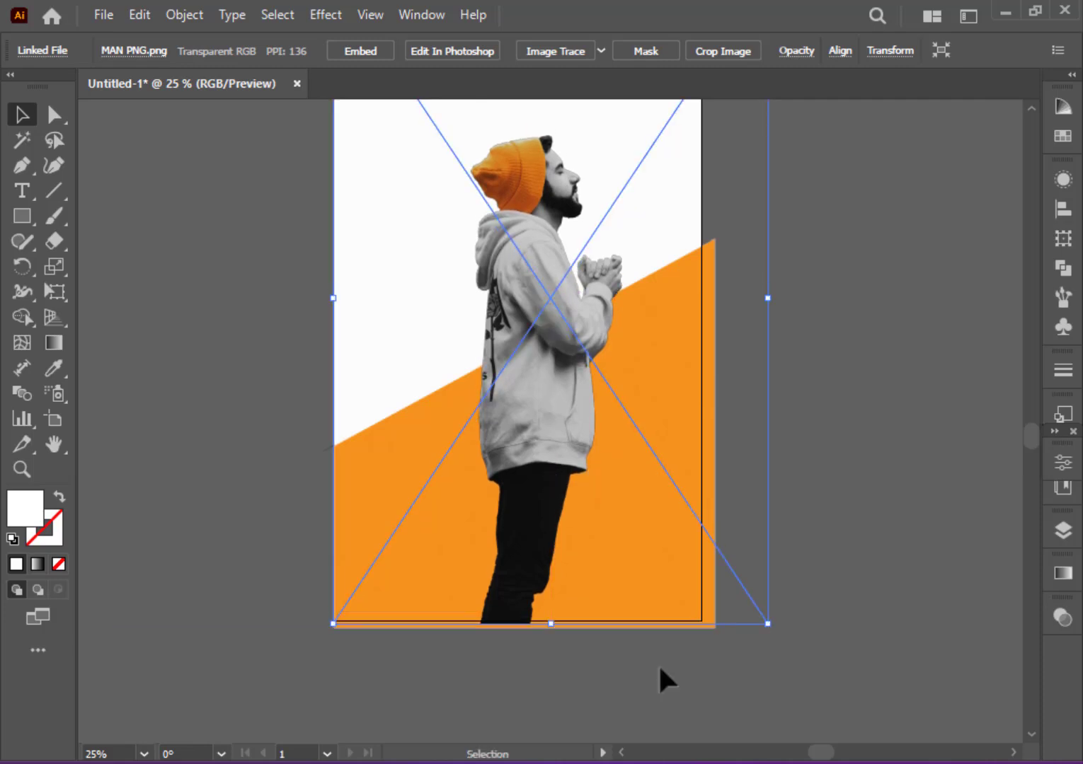
pyautogui.press('Up')
pyautogui.press('Up')
pyautogui.press('Up')
pyautogui.press('Up')
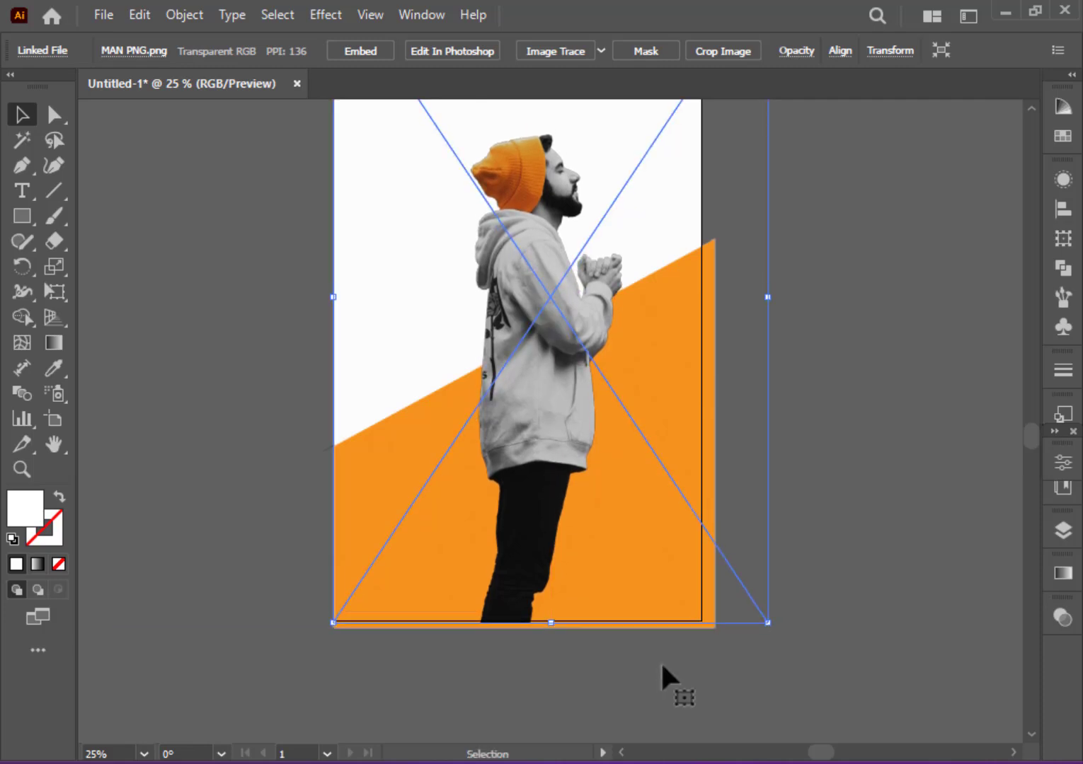
# - Centre the man cutout on the artboard in both directions, then raise it until its legs end just below the page
pyautogui.click(1063, 209)
pyautogui.click(843, 226)
pyautogui.click(983, 226)
pyautogui.click(1064, 209)
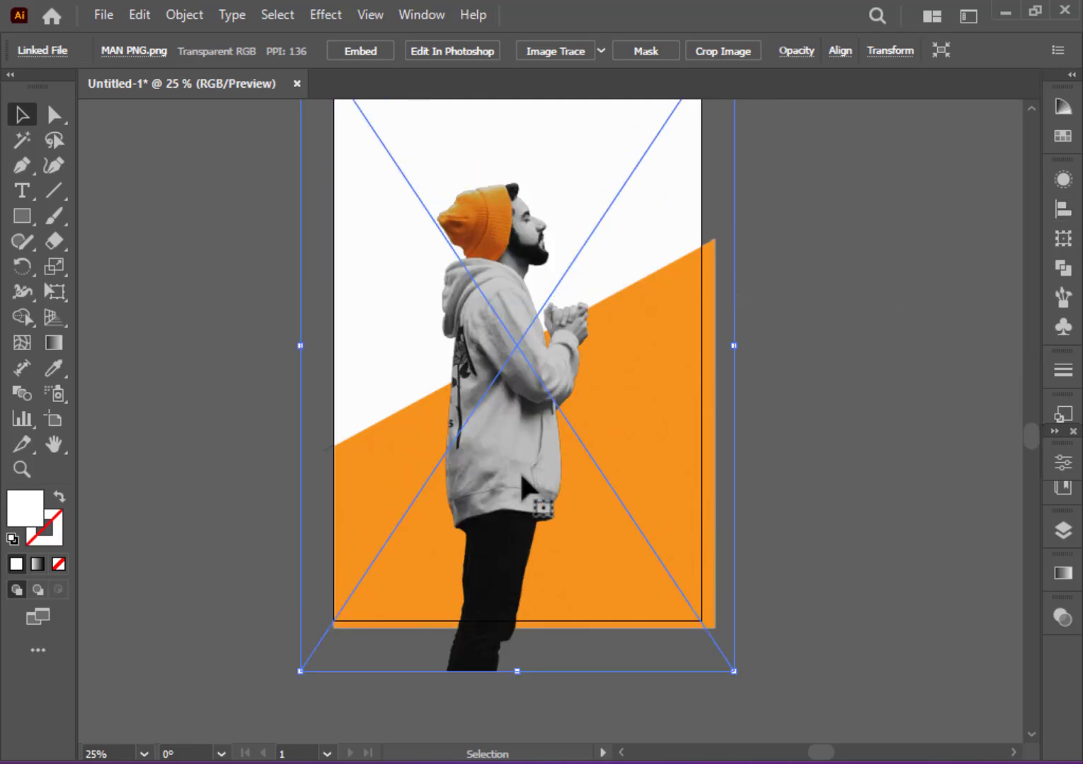
pyautogui.moveTo(519, 471); pyautogui.dragTo(519, 439)
pyautogui.click(821, 552)
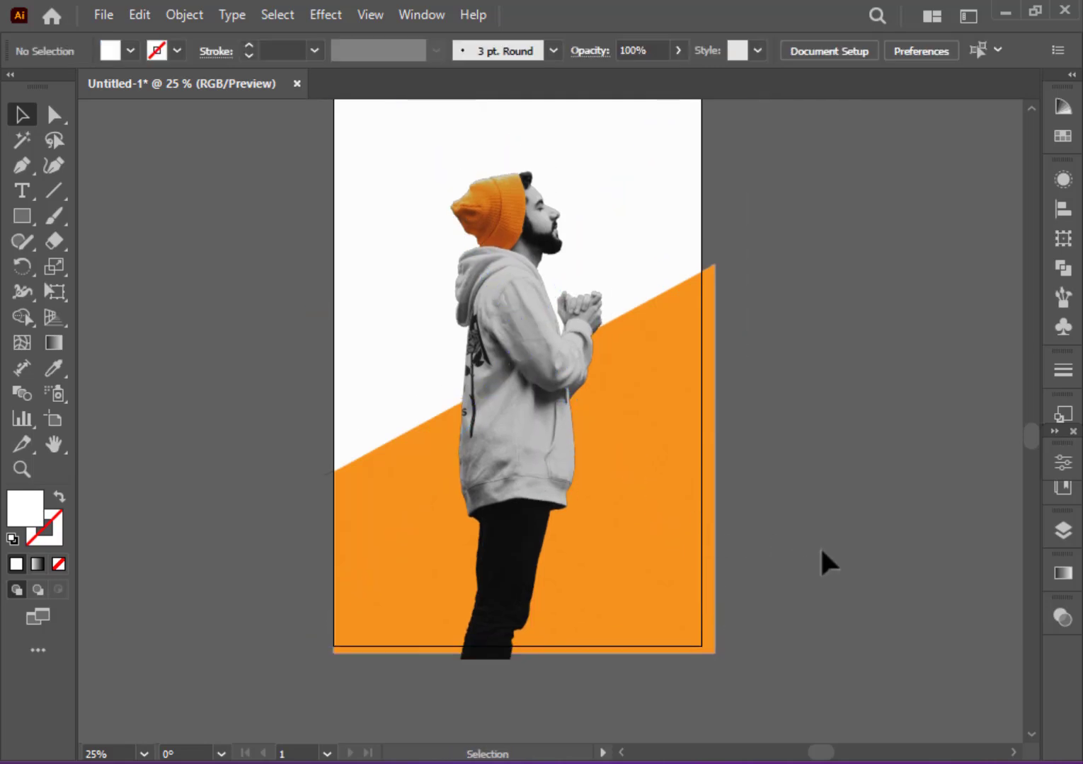
# - Move the purple 2025 text to the opposite side of the page and place a duplicate right beside the page edge
pyautogui.scroll(3, 821, 552)
pyautogui.click(24, 188)
pyautogui.click(23, 116)
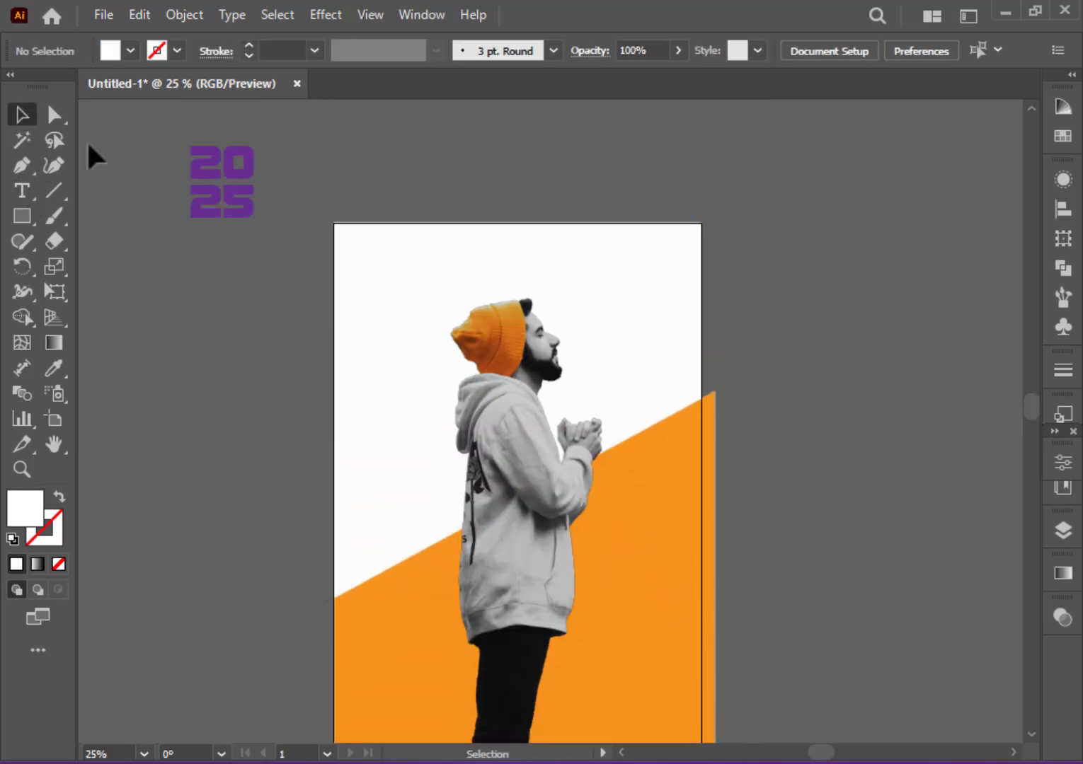
pyautogui.moveTo(237, 200)
pyautogui.mouseDown()
pyautogui.moveTo(596, 319)
pyautogui.moveTo(896, 257)
pyautogui.moveTo(885, 259)
pyautogui.mouseUp()
pyautogui.click(743, 291)
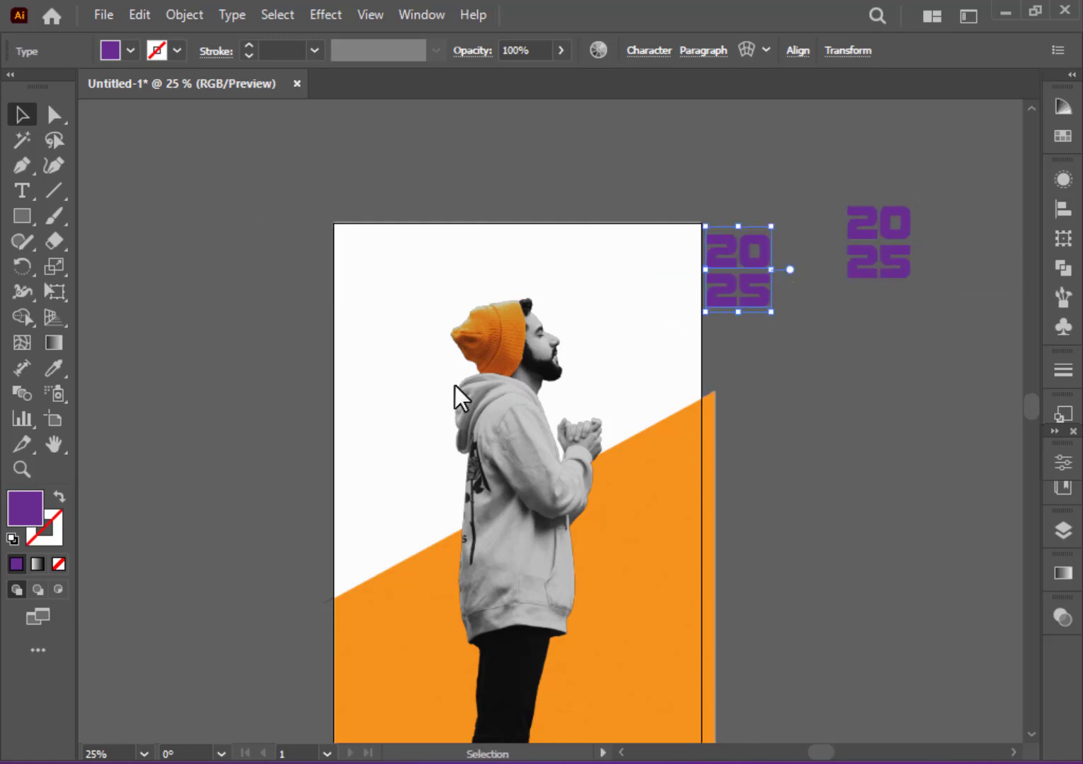
# - Turn the 2025 copy beside the page into an outline with no fill and a 2 pt black stroke
pyautogui.hotkey('shift', 'x')
pyautogui.click(176, 50)
pyautogui.click(58, 88)
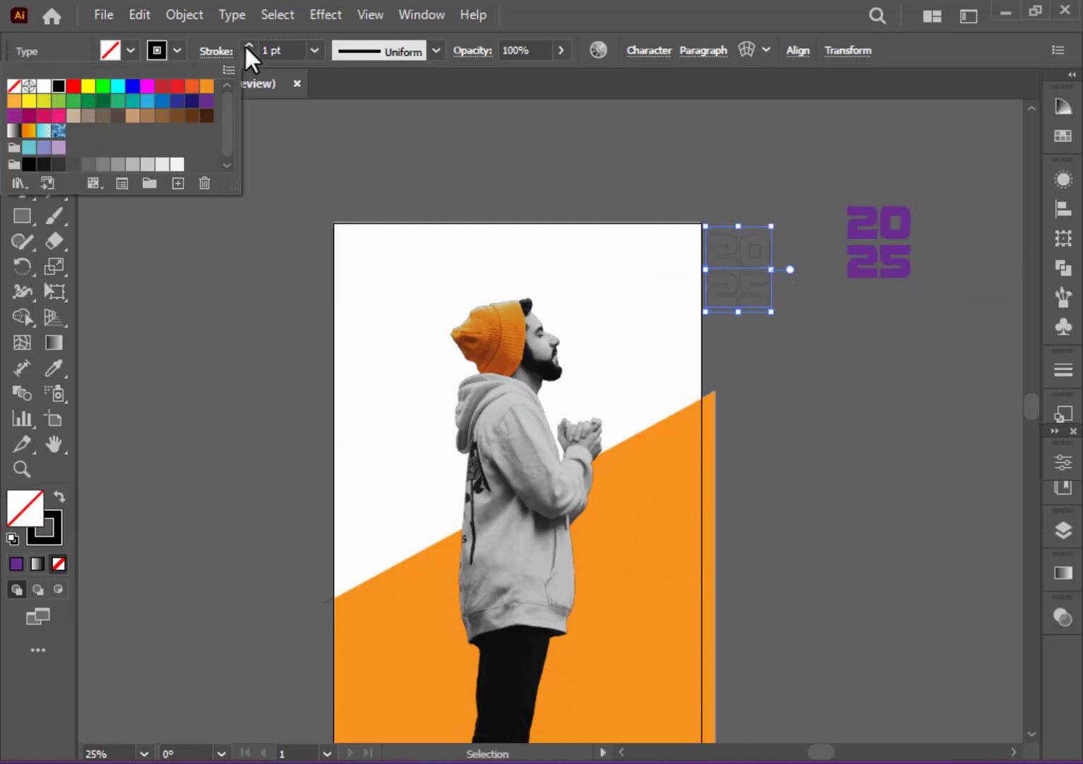
pyautogui.click(248, 45)
pyautogui.click(851, 451)
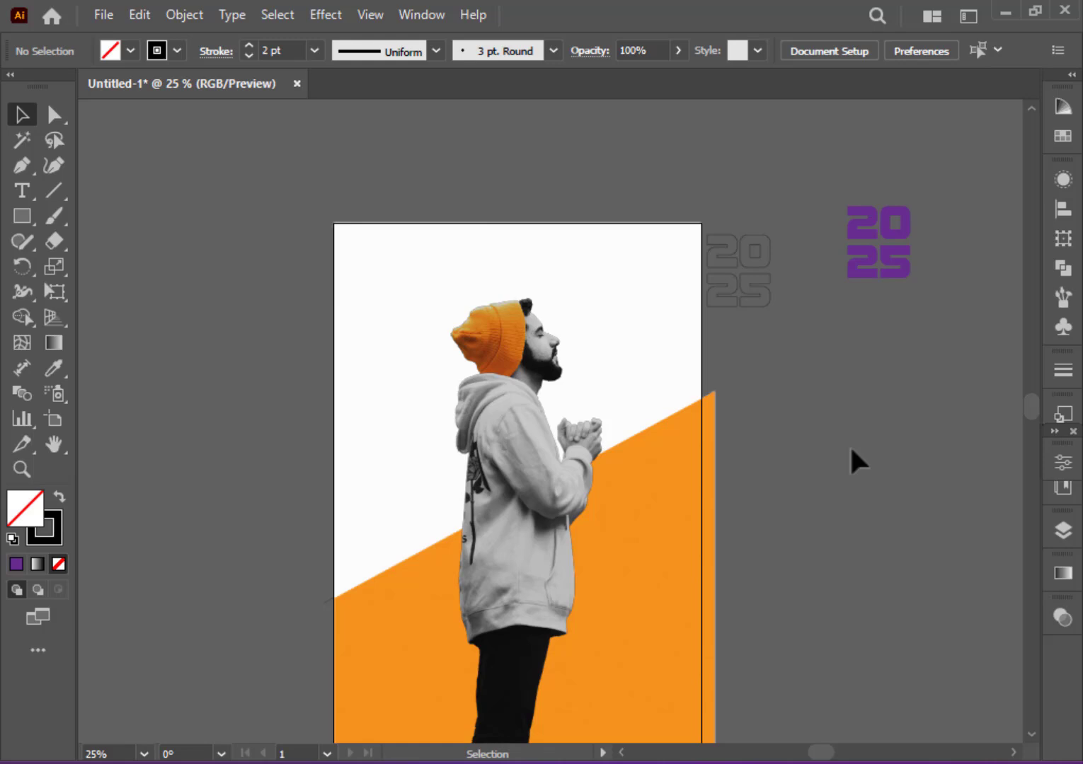
# - Move the purple 2025 text onto the page at a larger size and convert it to outlines
pyautogui.moveTo(880, 269); pyautogui.dragTo(670, 379)
pyautogui.rightClick(587, 307)
pyautogui.click(502, 495)
pyautogui.hotkey('ctrl', '2')
pyautogui.click(601, 296)
pyautogui.rightClick(634, 329)
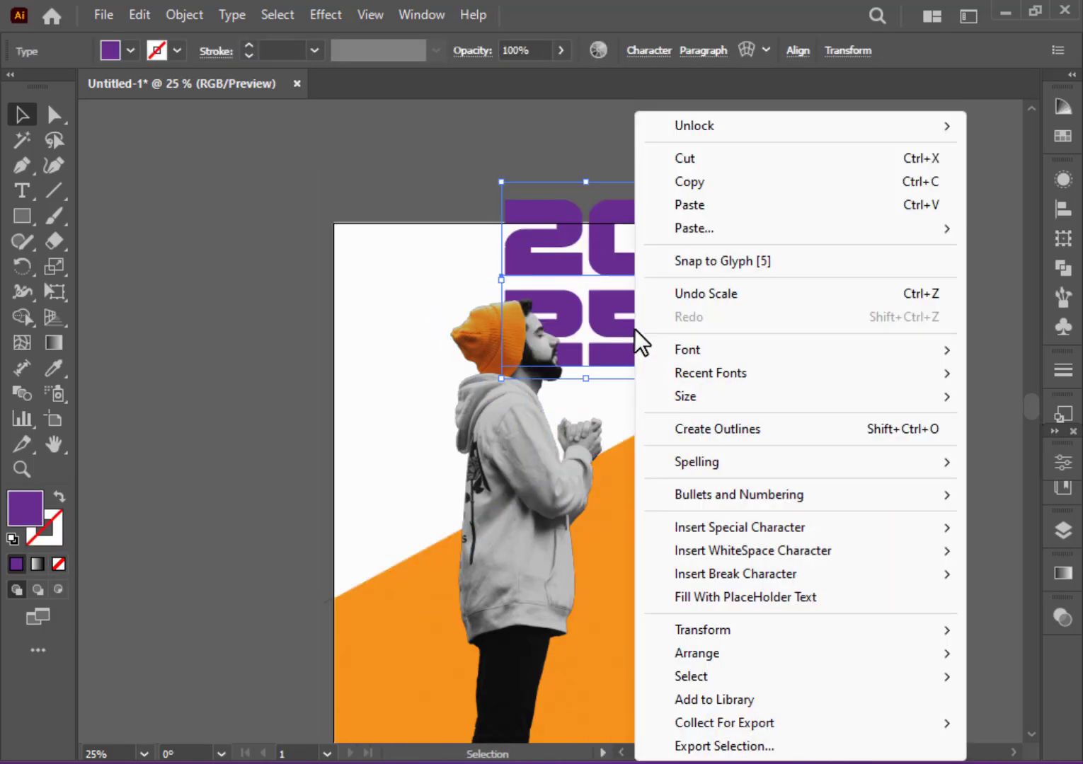
pyautogui.click(708, 430)
# - Position the outlined purple 2025 over the man's torso
pyautogui.moveTo(633, 316); pyautogui.dragTo(547, 553)
pyautogui.rightClick(590, 545)
pyautogui.click(580, 651)
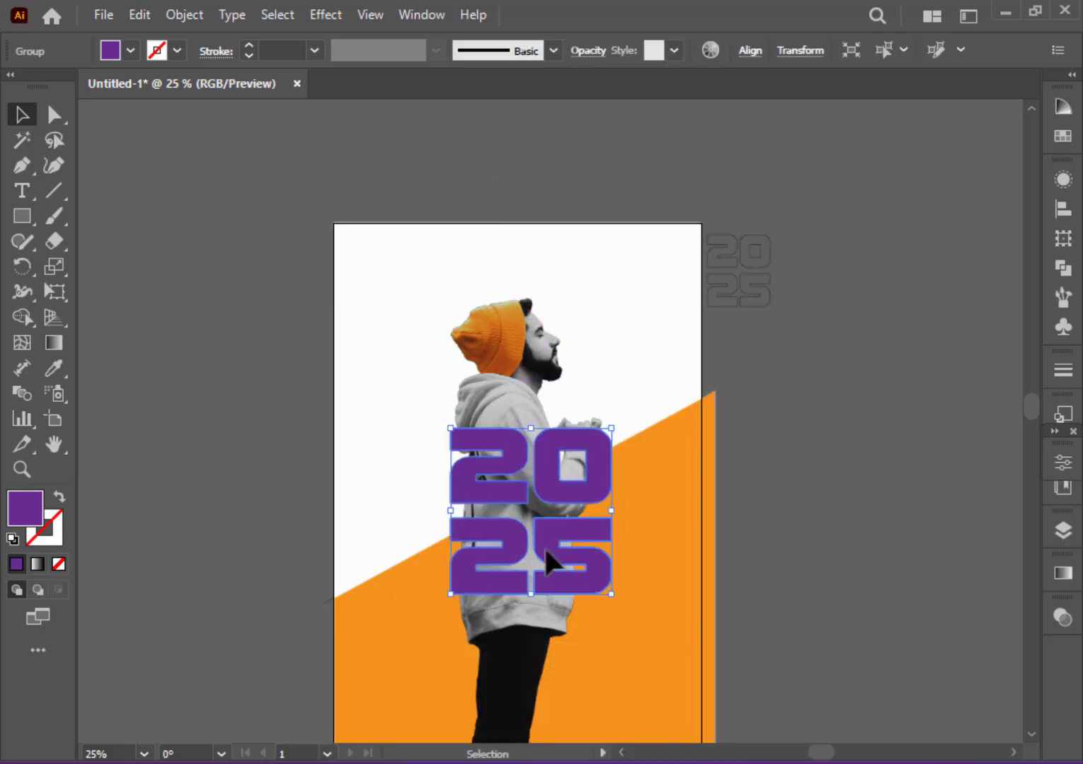
# - Enlarge the purple 2025 about its centre and shift it slightly over the man's torso
pyautogui.moveTo(611, 595); pyautogui.dragTo(644, 651)
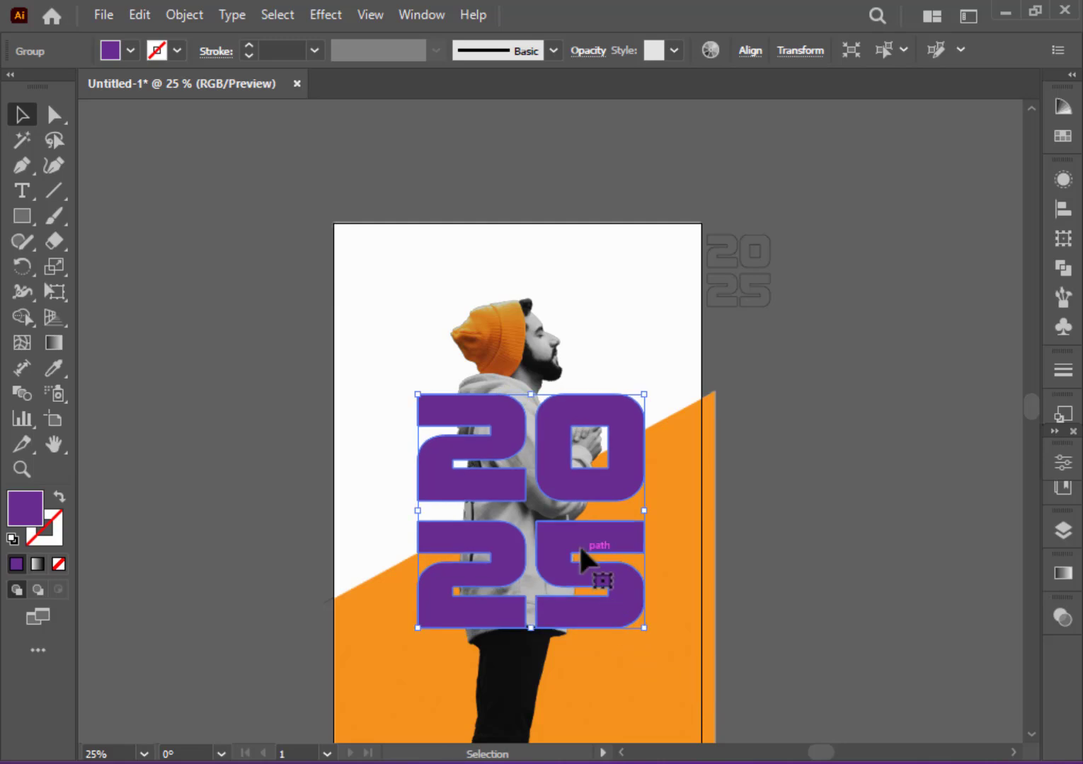
pyautogui.moveTo(580, 547); pyautogui.dragTo(566, 550)
pyautogui.click(748, 500)
# - Try turning one of the stacked purple 2025 shapes into an outline by swapping its fill and stroke
pyautogui.click(456, 449)
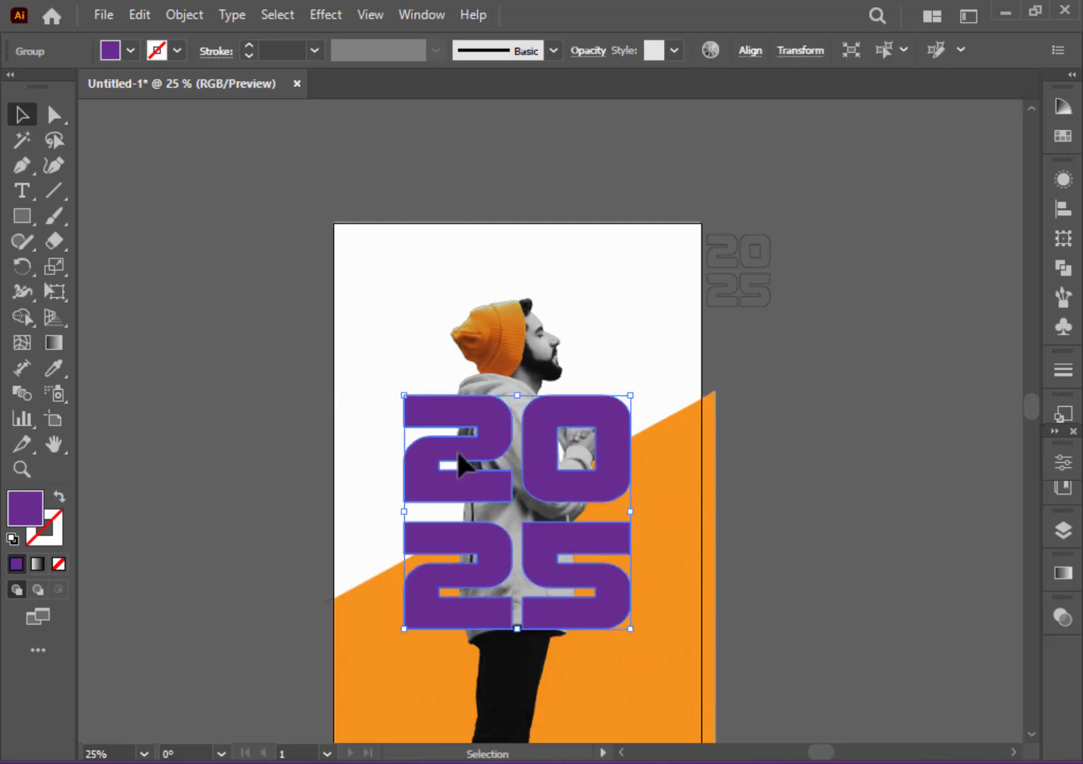
pyautogui.rightClick(458, 453)
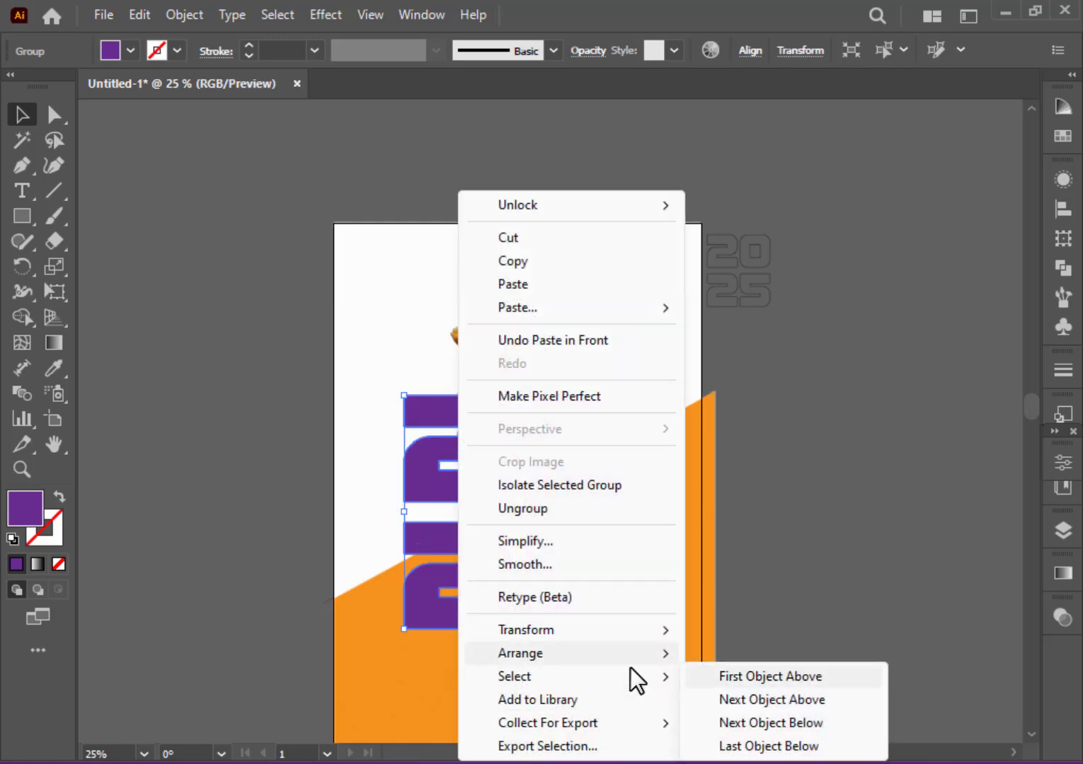
pyautogui.moveTo(631, 659)
pyautogui.click(743, 723)
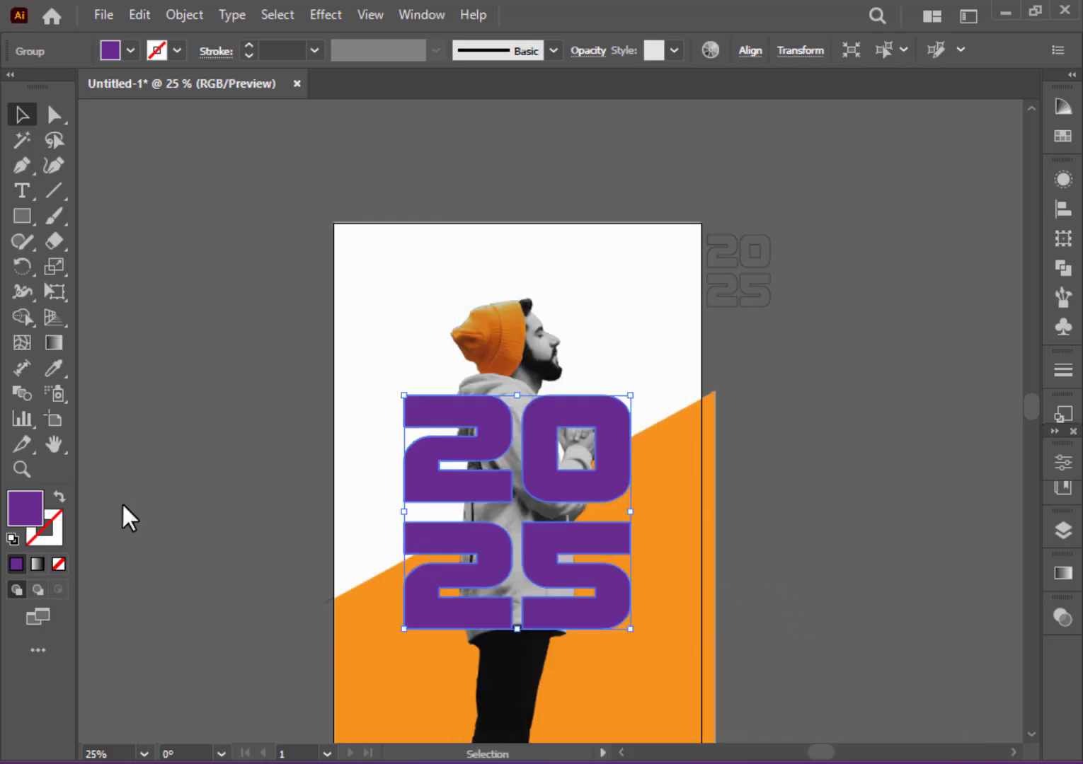
pyautogui.click(59, 497)
pyautogui.hotkey('ctrl', 'z')
pyautogui.click(788, 598)
pyautogui.click(549, 495)
pyautogui.hotkey('shift', 'x')
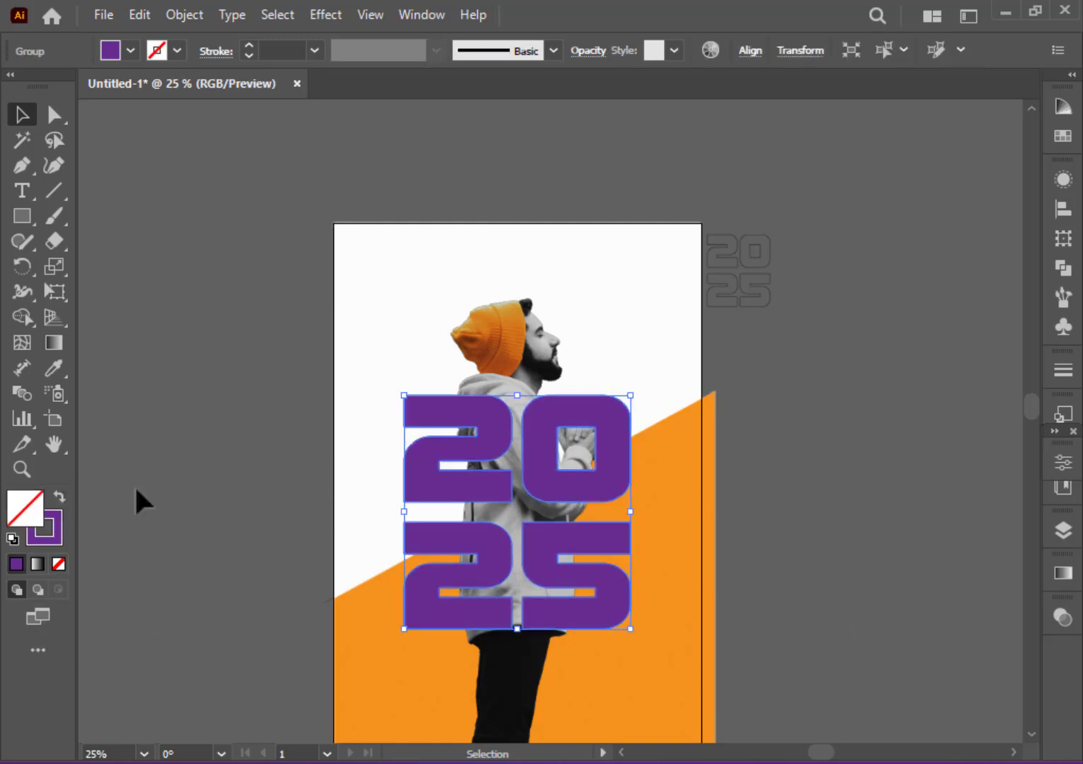
# - Check the purple 2025 outline up close, restore its solid fill, and undo the recent changes to the lettering
pyautogui.hotkey('ctrl', '=')
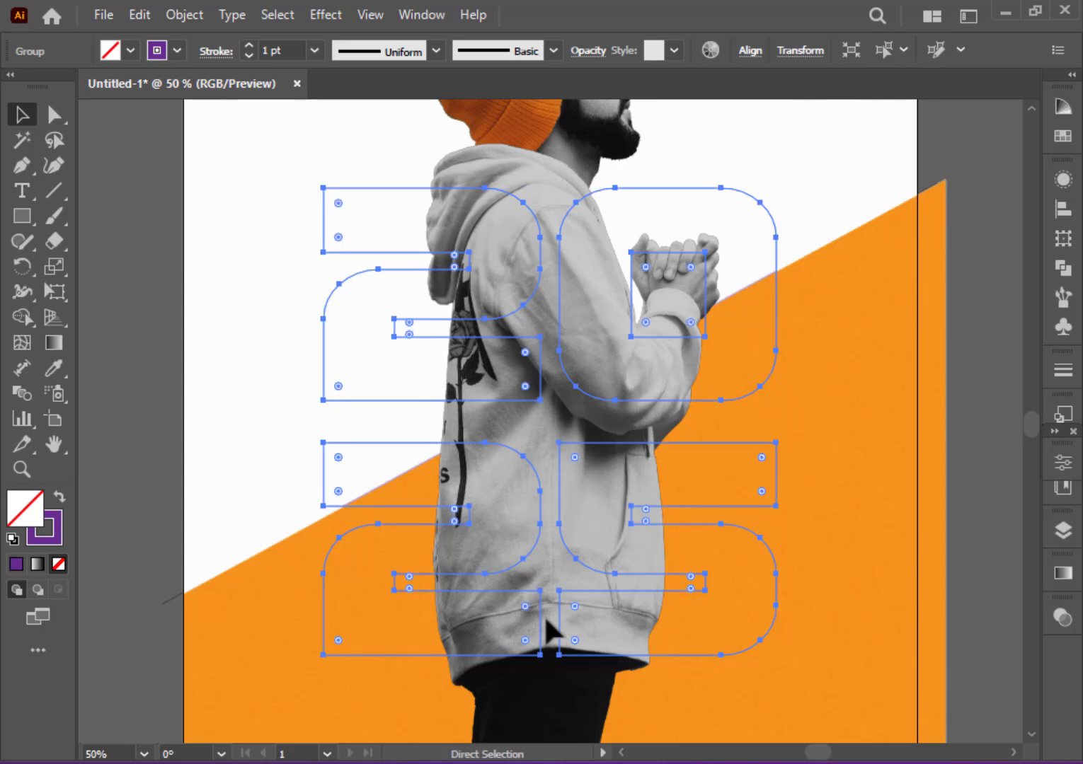
pyautogui.click(55, 242)
pyautogui.click(24, 113)
pyautogui.click(123, 278)
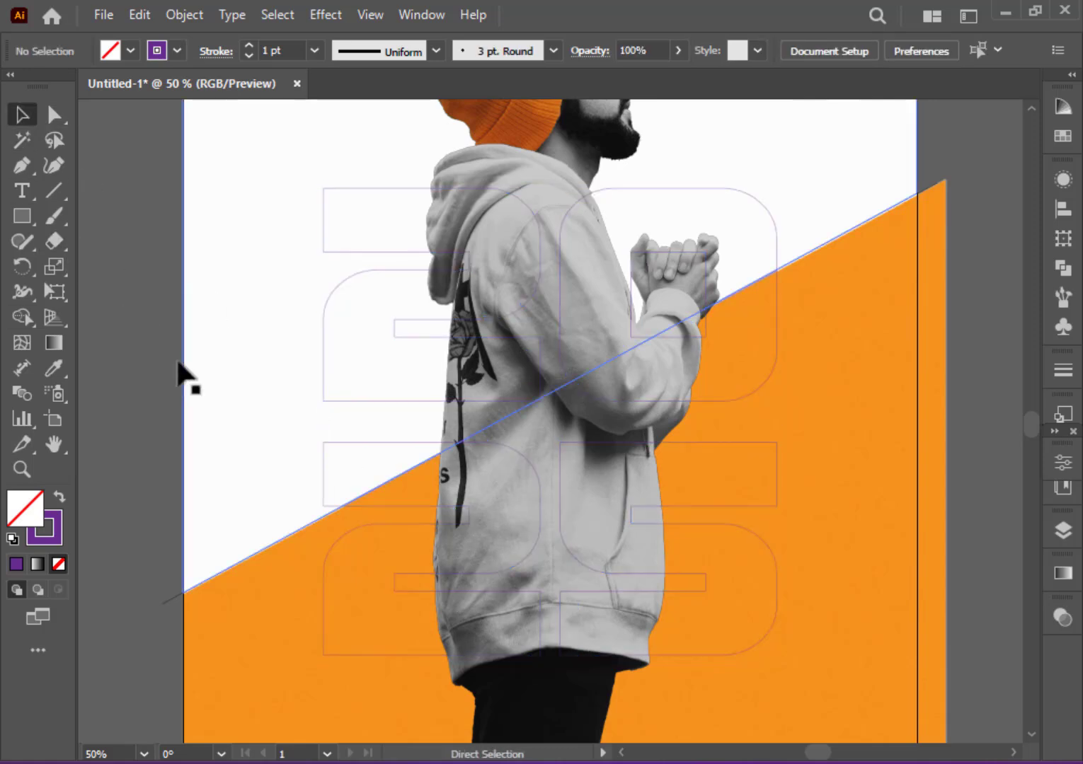
pyautogui.click(422, 399)
pyautogui.hotkey('shift', 'x')
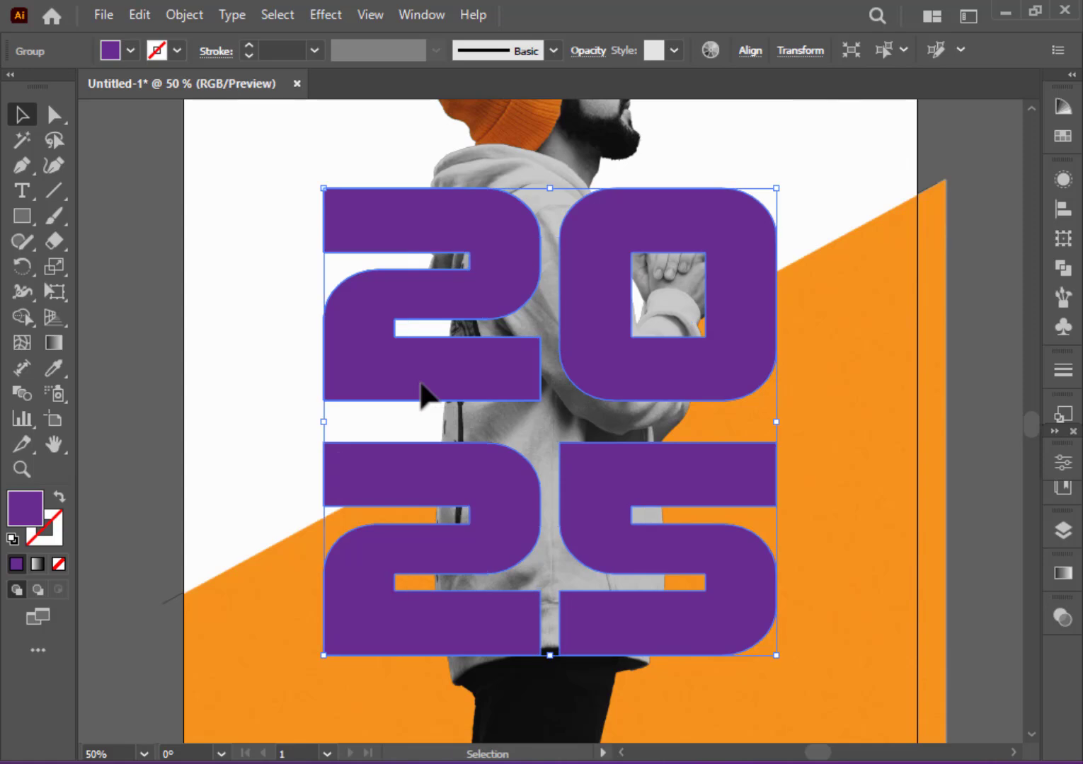
pyautogui.hotkey('ctrl', 'z')
pyautogui.hotkey('ctrl', 'z')
pyautogui.hotkey('ctrl', '-')
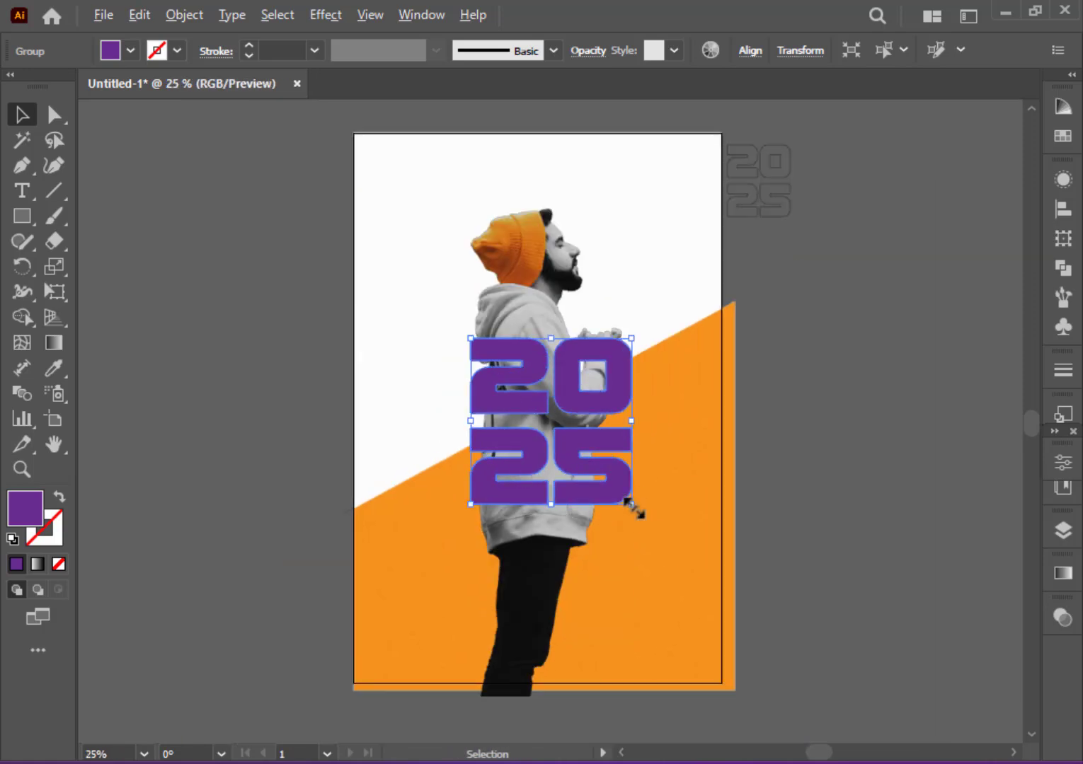
# - Enlarge the purple 2025 lettering about its centre and change its fill to black
pyautogui.moveTo(632, 504); pyautogui.dragTo(654, 527)
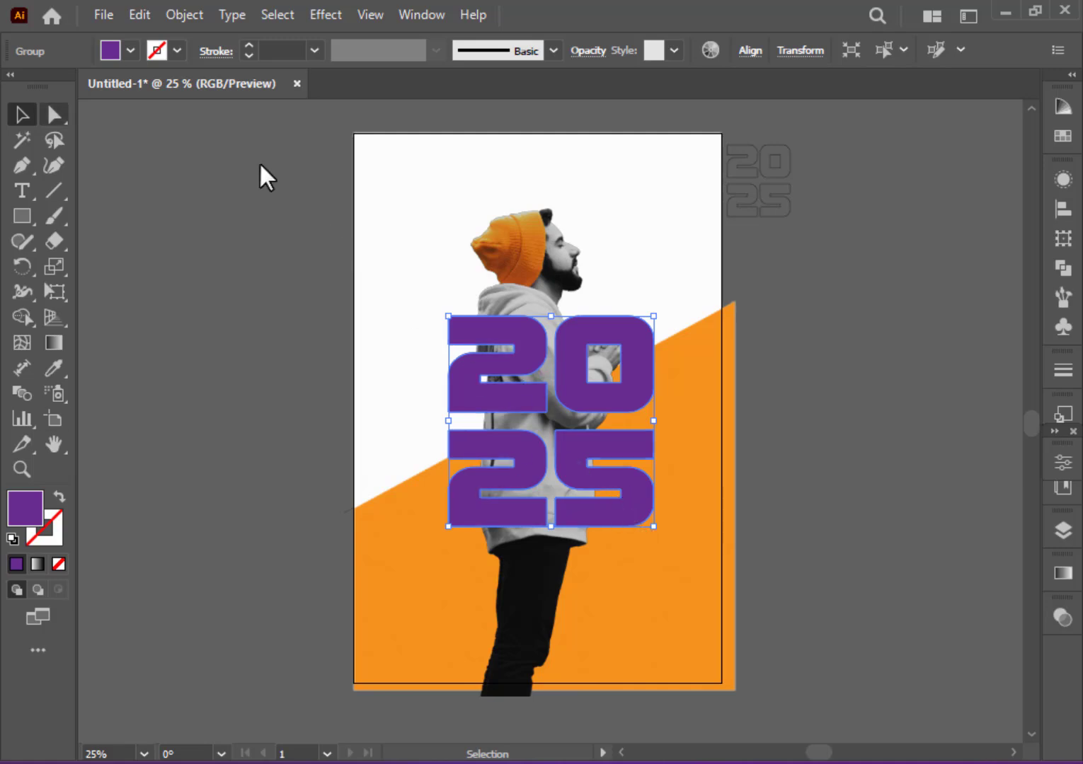
pyautogui.click(130, 50)
pyautogui.click(58, 86)
pyautogui.click(213, 308)
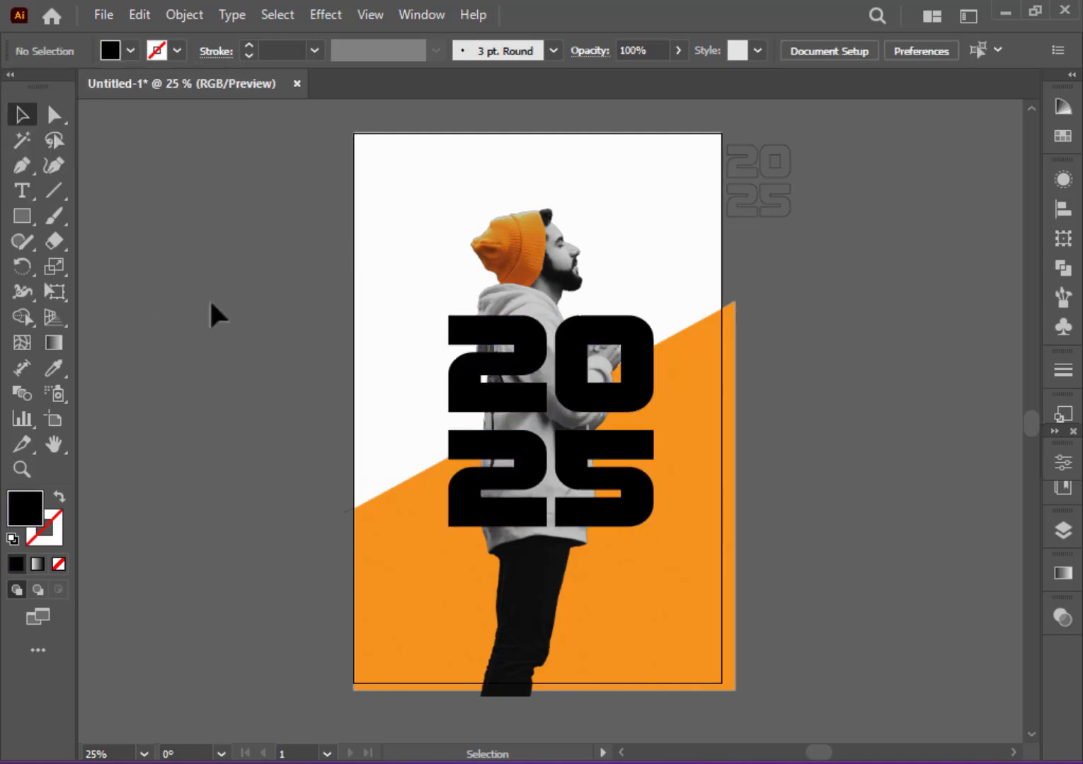
# - Send the black 2025 lettering behind the man cutout
pyautogui.rightClick(632, 414)
pyautogui.moveTo(694, 650)
pyautogui.click(577, 697)
pyautogui.click(757, 448)
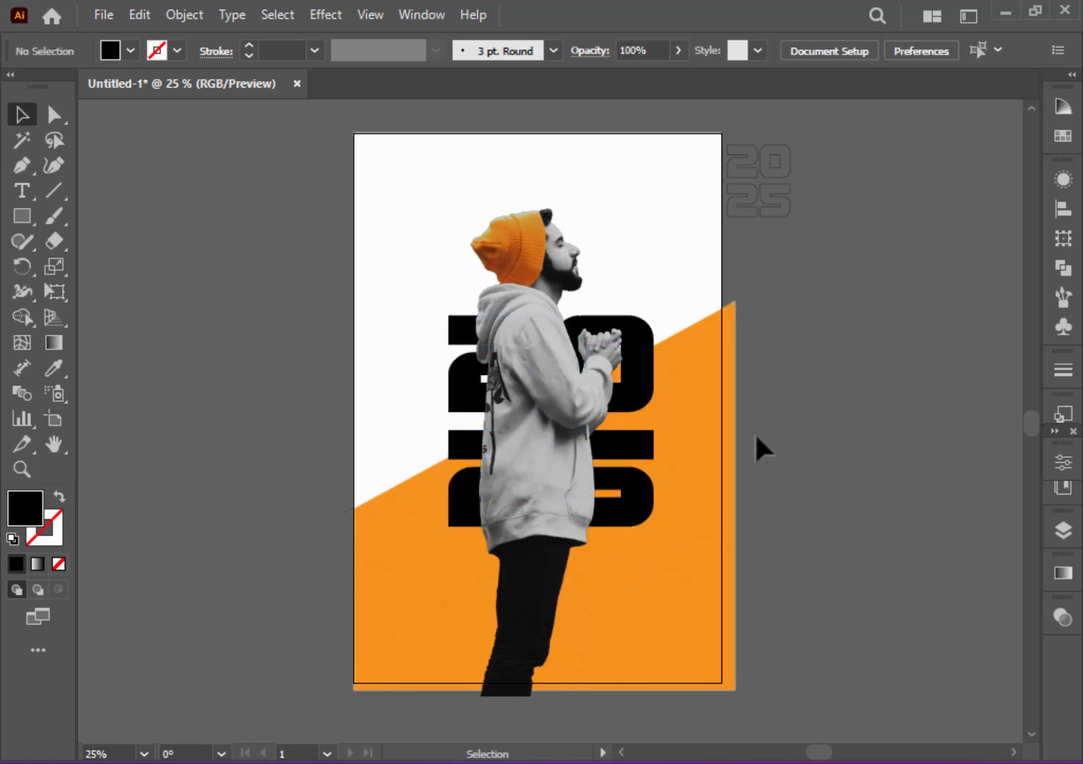
# - Enlarge the black 2025 behind the man slightly and place a duplicate of it beside the page
pyautogui.click(630, 495)
pyautogui.moveTo(653, 526); pyautogui.dragTo(1029, 501)
# - Ungroup the black 2025 lettering into separate digits
pyautogui.rightClick(639, 396)
pyautogui.click(703, 508)
pyautogui.click(677, 543)
pyautogui.click(693, 615)
pyautogui.rightClick(668, 460)
pyautogui.click(757, 513)
pyautogui.click(756, 618)
# - Turn the upper 2 behind the man into an outline with no fill and a 3 pt black stroke
pyautogui.click(453, 375)
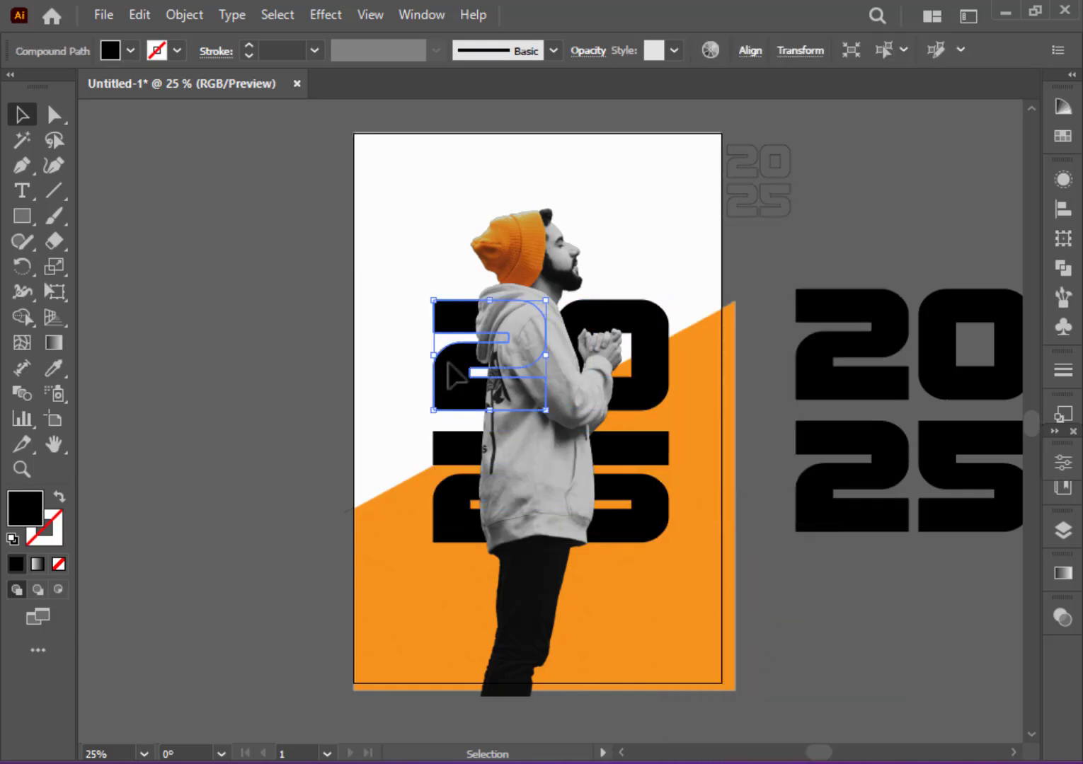
pyautogui.click(60, 499)
pyautogui.click(273, 230)
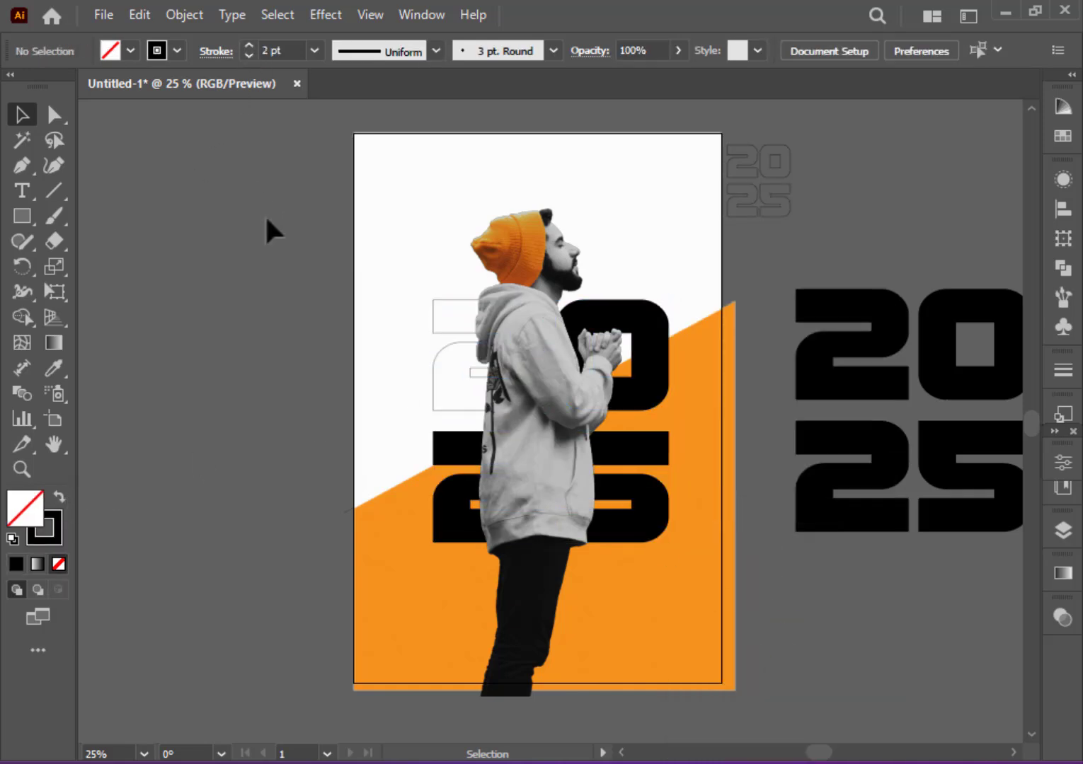
pyautogui.click(450, 380)
pyautogui.click(249, 45)
pyautogui.click(310, 319)
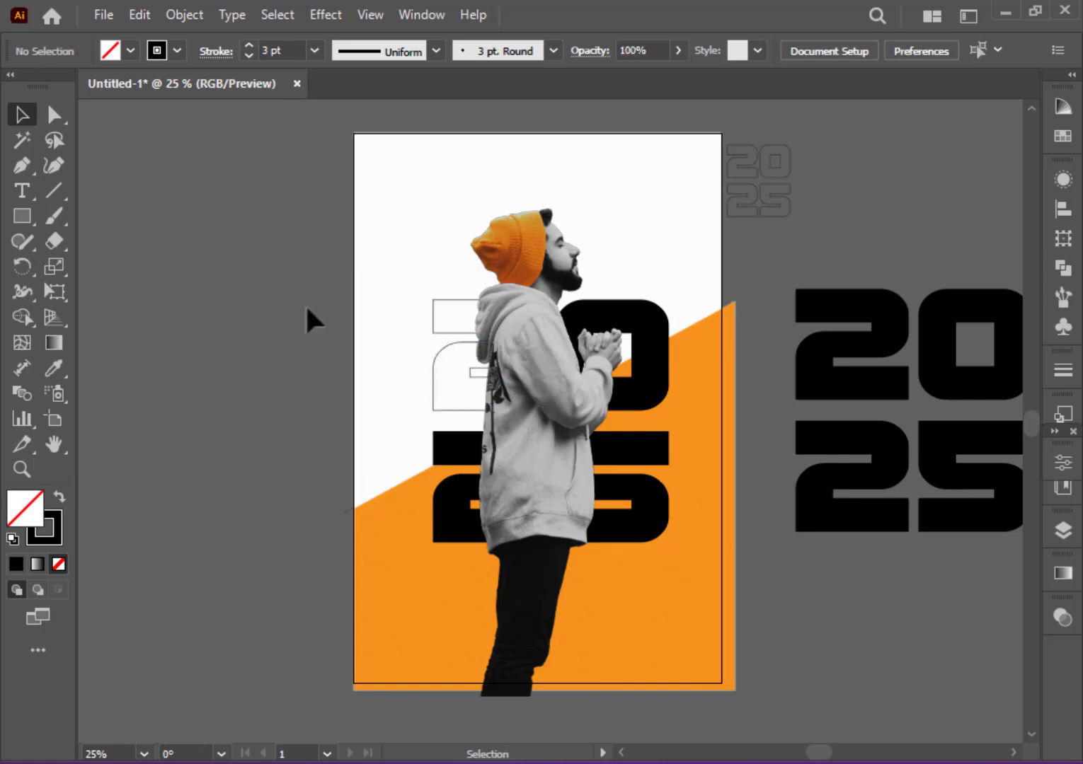
# - Move the spare 0 from beside the page exactly over the page's 0, in front of the man
pyautogui.click(657, 367)
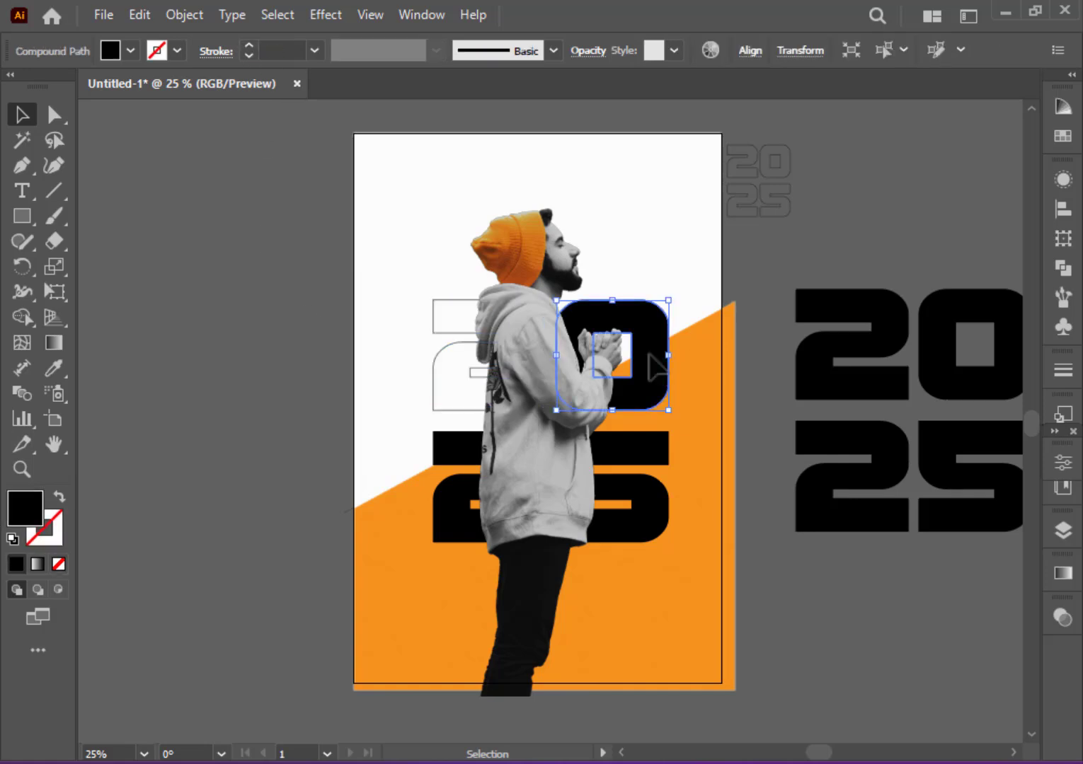
pyautogui.click(783, 574)
pyautogui.moveTo(783, 574); pyautogui.dragTo(623, 416)
pyautogui.rightClick(962, 410)
pyautogui.click(934, 566)
pyautogui.rightClick(630, 434)
pyautogui.moveTo(672, 651)
pyautogui.click(417, 650)
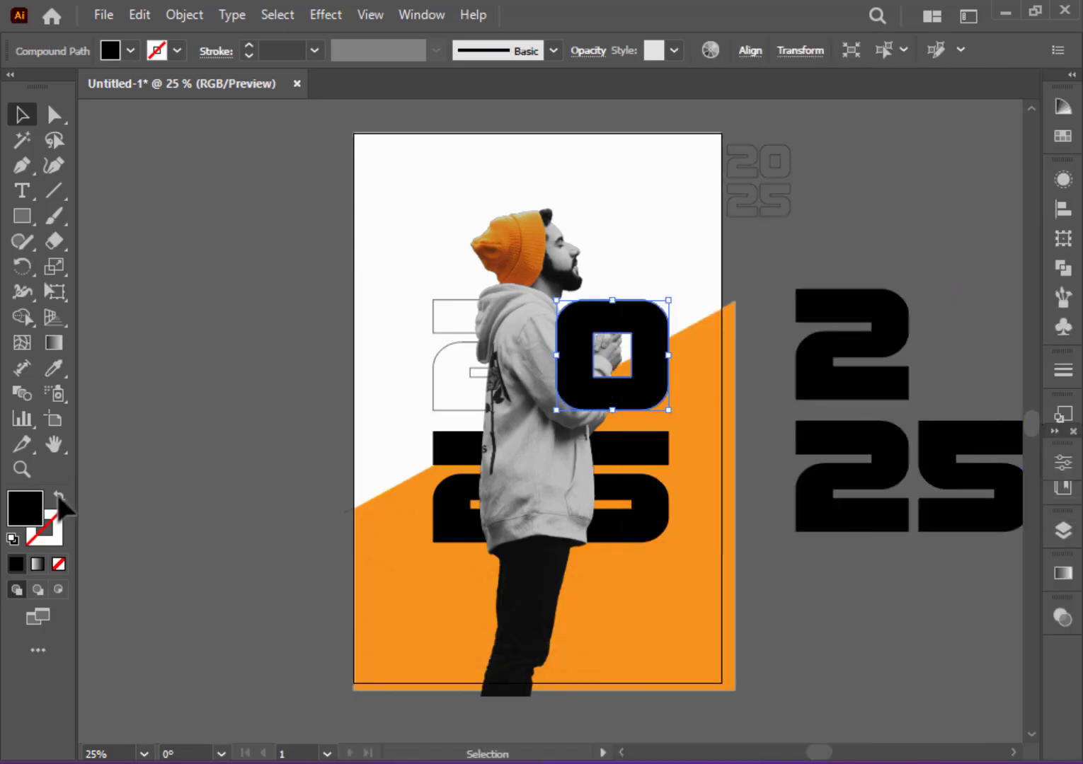
# - Give the front 0 no fill and a 3 pt white stroke
pyautogui.click(59, 497)
pyautogui.click(157, 51)
pyautogui.click(43, 85)
pyautogui.click(249, 45)
pyautogui.click(250, 45)
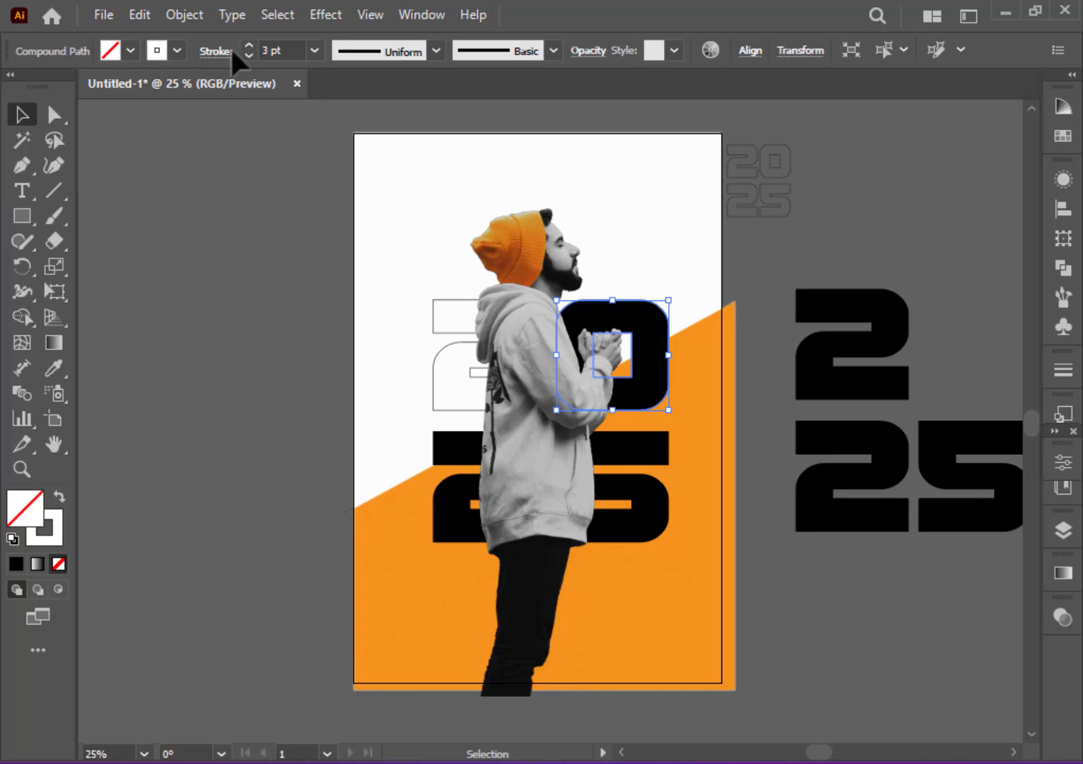
pyautogui.click(372, 415)
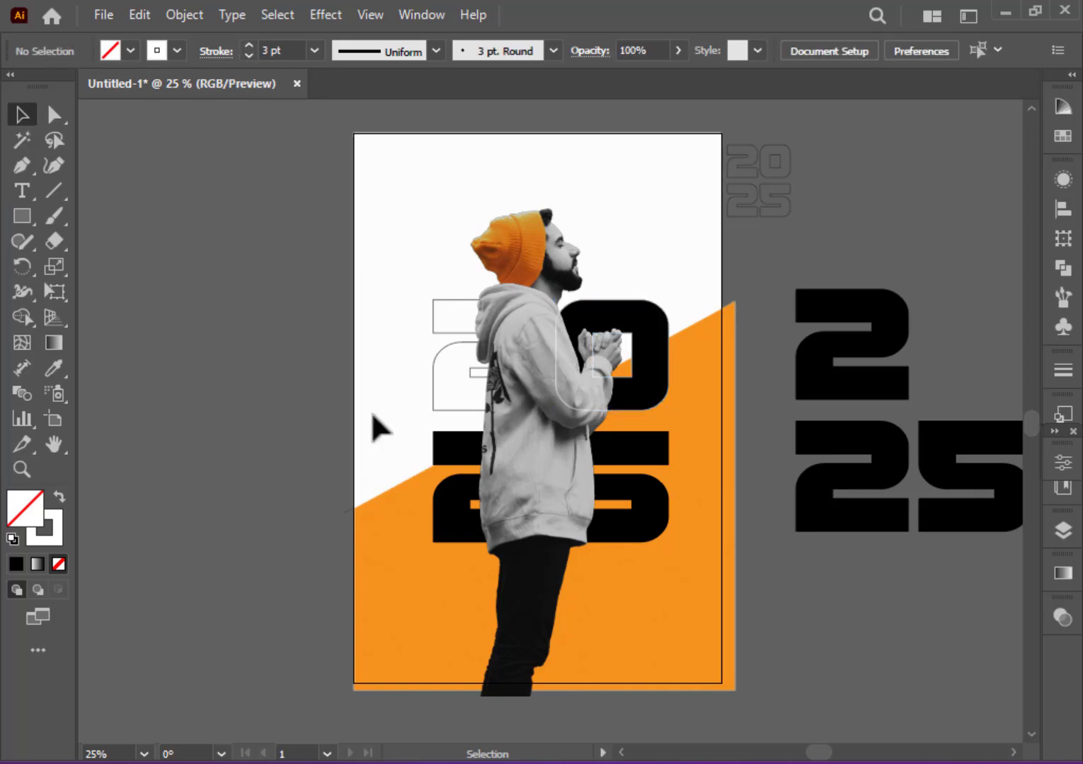
pyautogui.click(567, 404)
pyautogui.moveTo(567, 405)
pyautogui.mouseDown()
pyautogui.moveTo(435, 403)
pyautogui.moveTo(576, 406)
pyautogui.moveTo(570, 395)
pyautogui.moveTo(569, 404)
pyautogui.mouseUp()
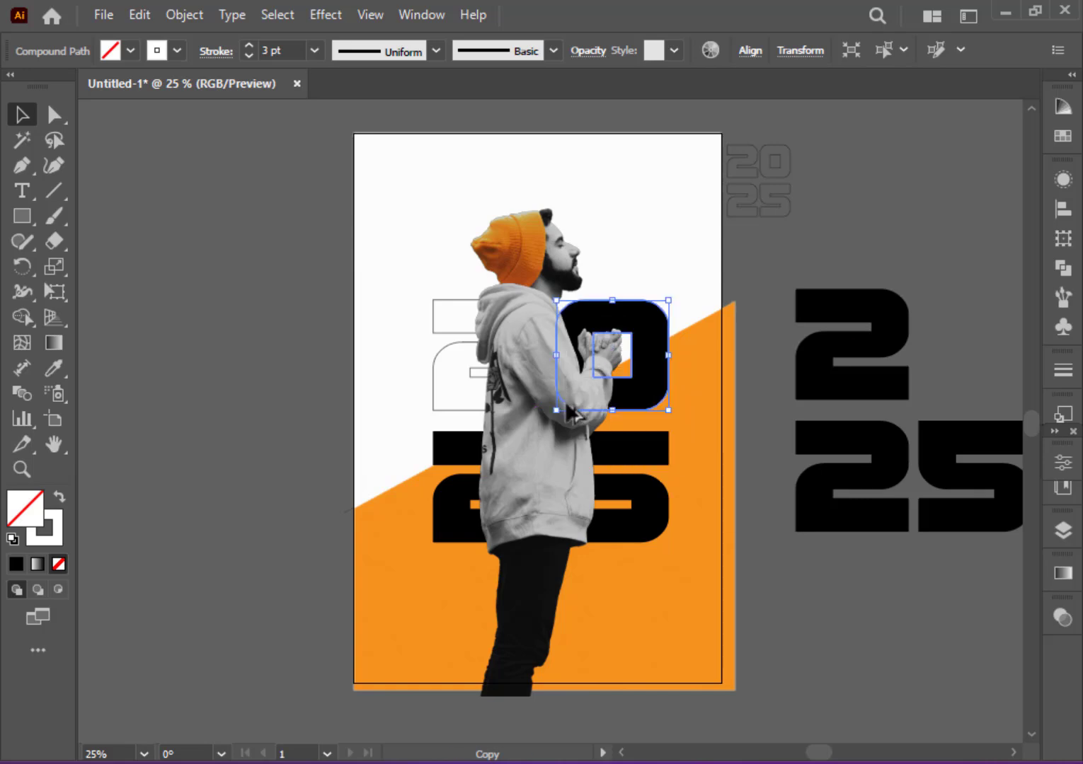
pyautogui.click(764, 379)
# - Turn the spare upper 2 beside the page into a black outline and move the spare lower 2 and 5 further down
pyautogui.click(877, 308)
pyautogui.click(60, 498)
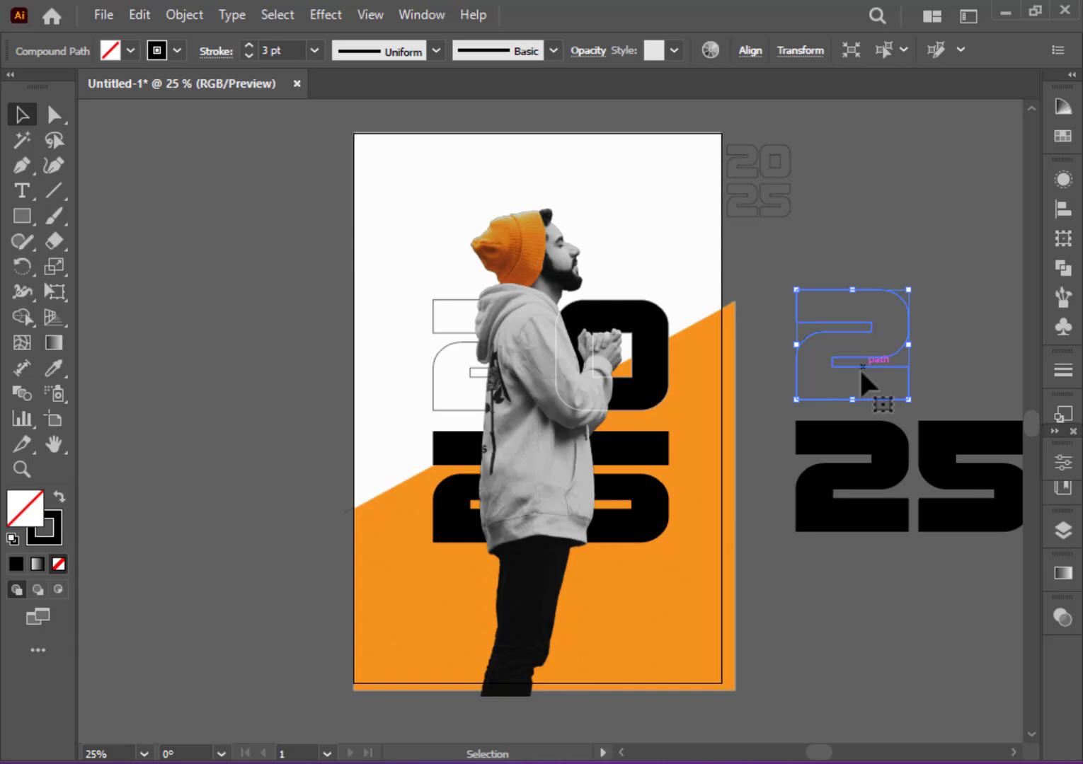
pyautogui.moveTo(878, 474); pyautogui.dragTo(872, 560)
pyautogui.moveTo(970, 477); pyautogui.dragTo(959, 602)
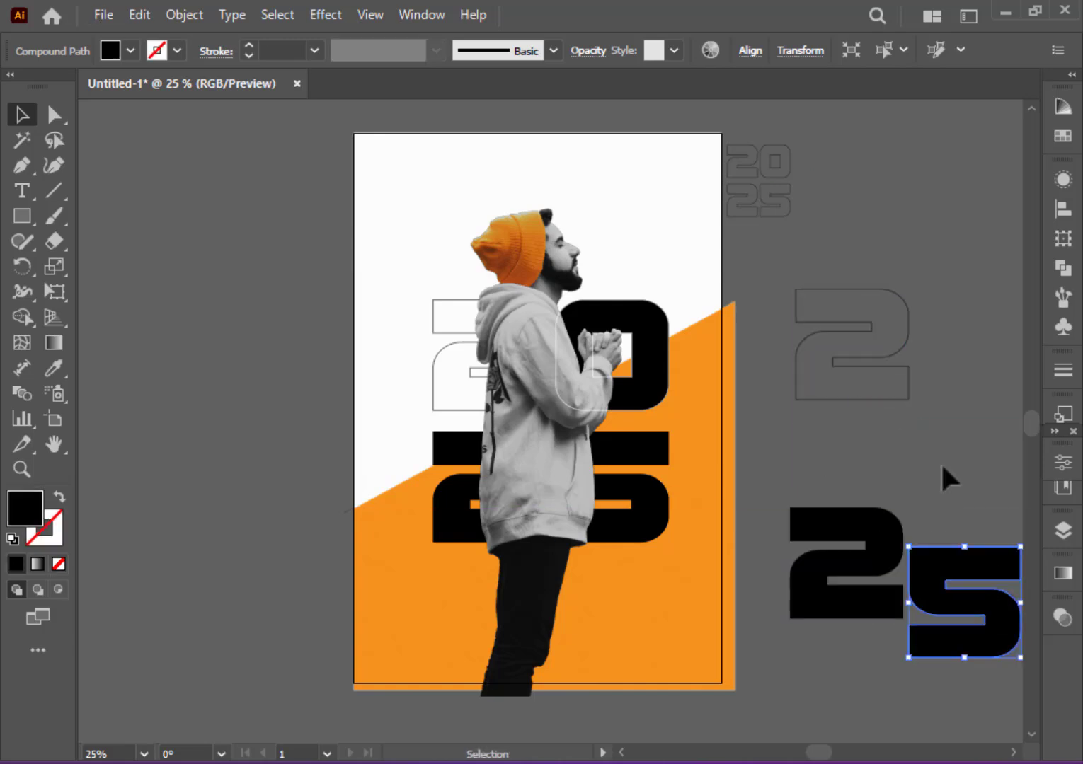
pyautogui.click(941, 461)
# - Place the spare outlined 2 exactly over the page's upper 2, in front of the man
pyautogui.moveTo(842, 284); pyautogui.dragTo(472, 347)
pyautogui.rightClick(410, 316)
pyautogui.moveTo(675, 653)
pyautogui.click(740, 653)
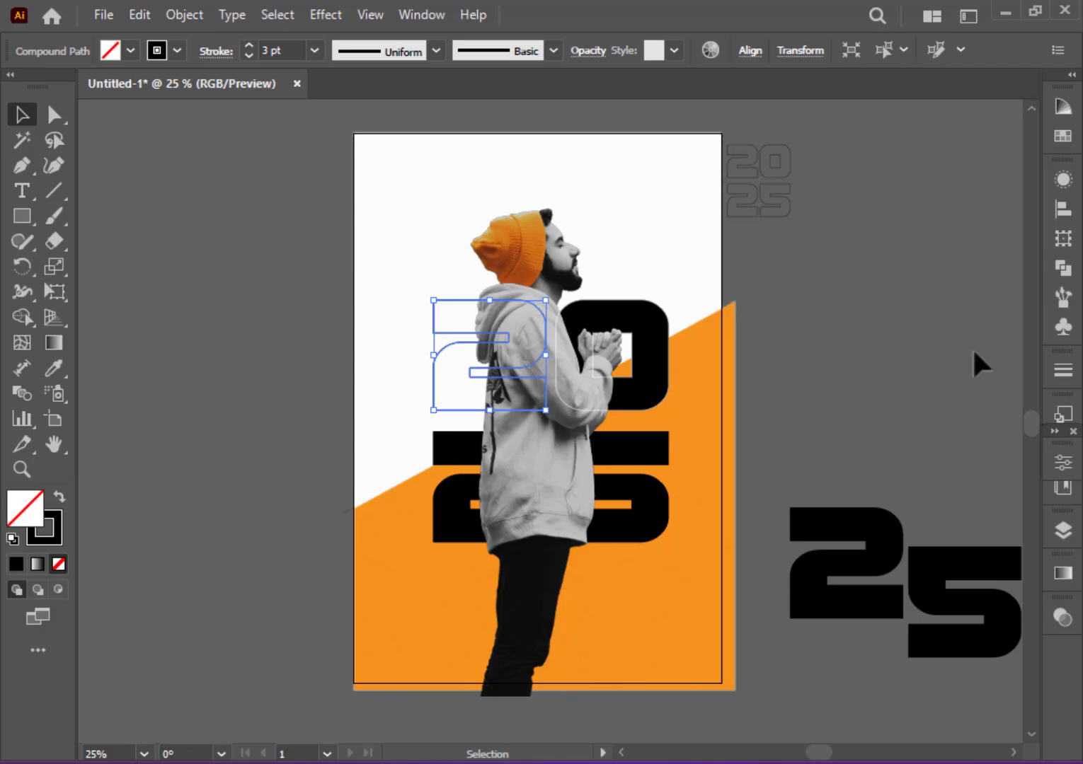
# - Draw a straight vertical line through the front outlined 2 at the hood's back edge, from its upper edge to its base
pyautogui.hotkey('ctrl', '=')
pyautogui.hotkey('ctrl', '=')
pyautogui.hotkey('ctrl', '=')
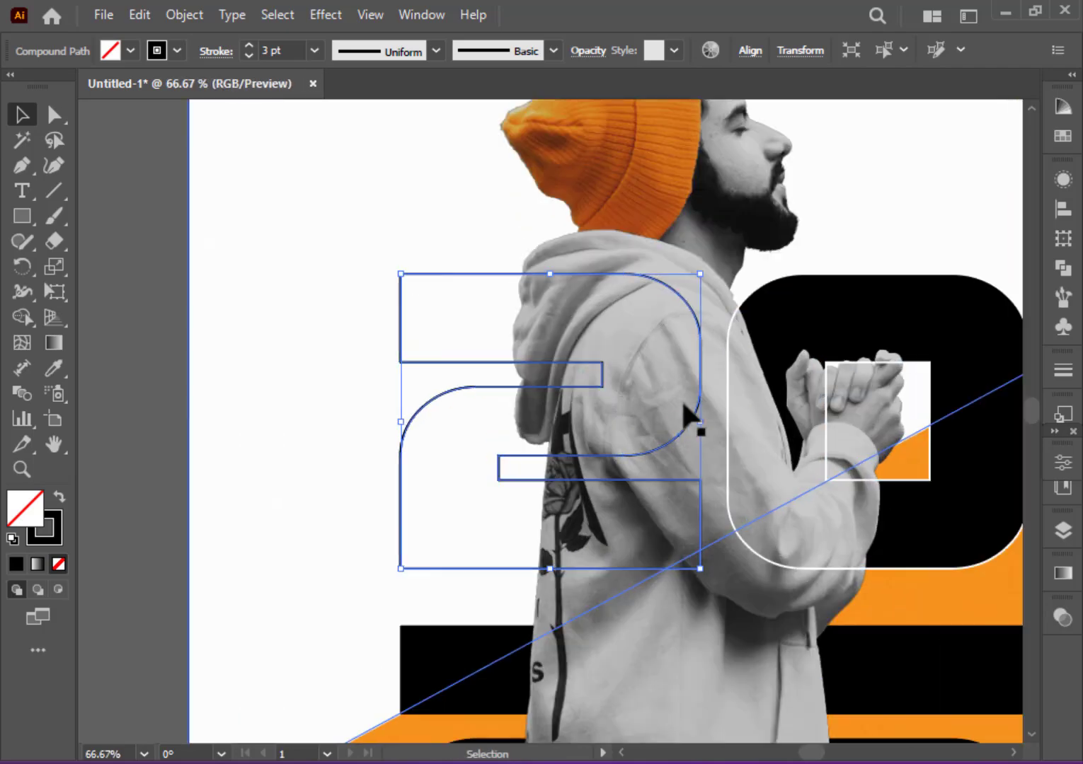
pyautogui.click(244, 305)
pyautogui.click(54, 191)
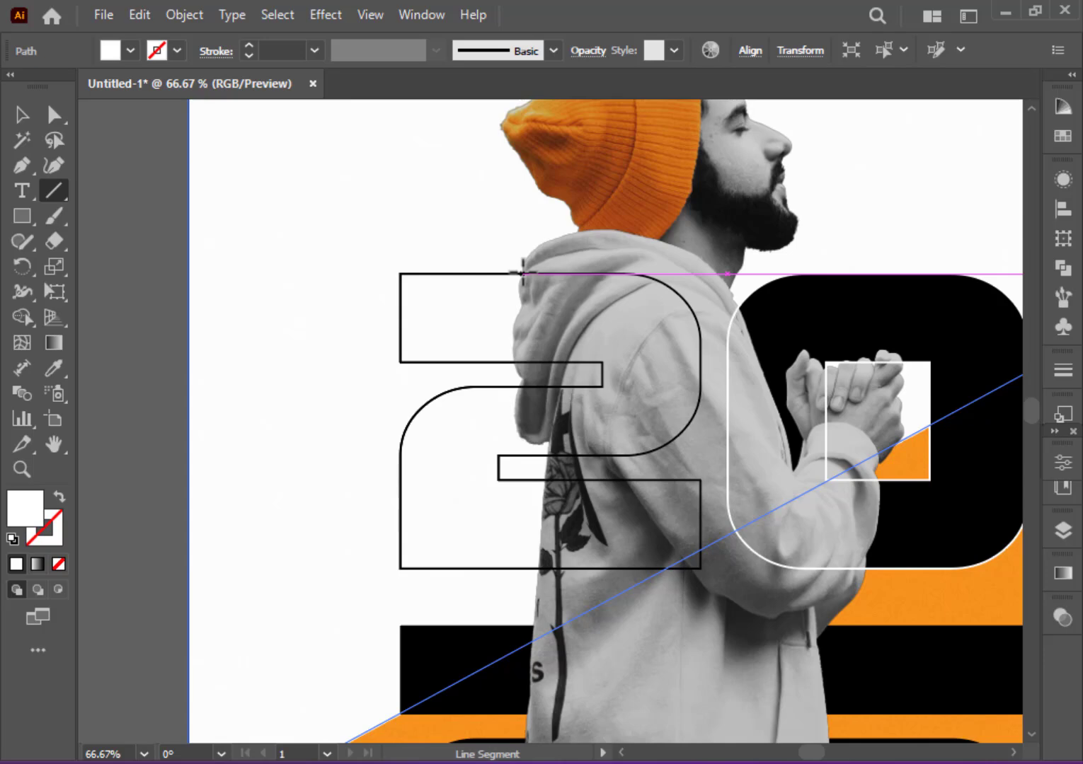
pyautogui.moveTo(522, 272)
pyautogui.mouseDown()
pyautogui.moveTo(502, 403)
pyautogui.moveTo(516, 569)
pyautogui.mouseUp()
pyautogui.click(28, 119)
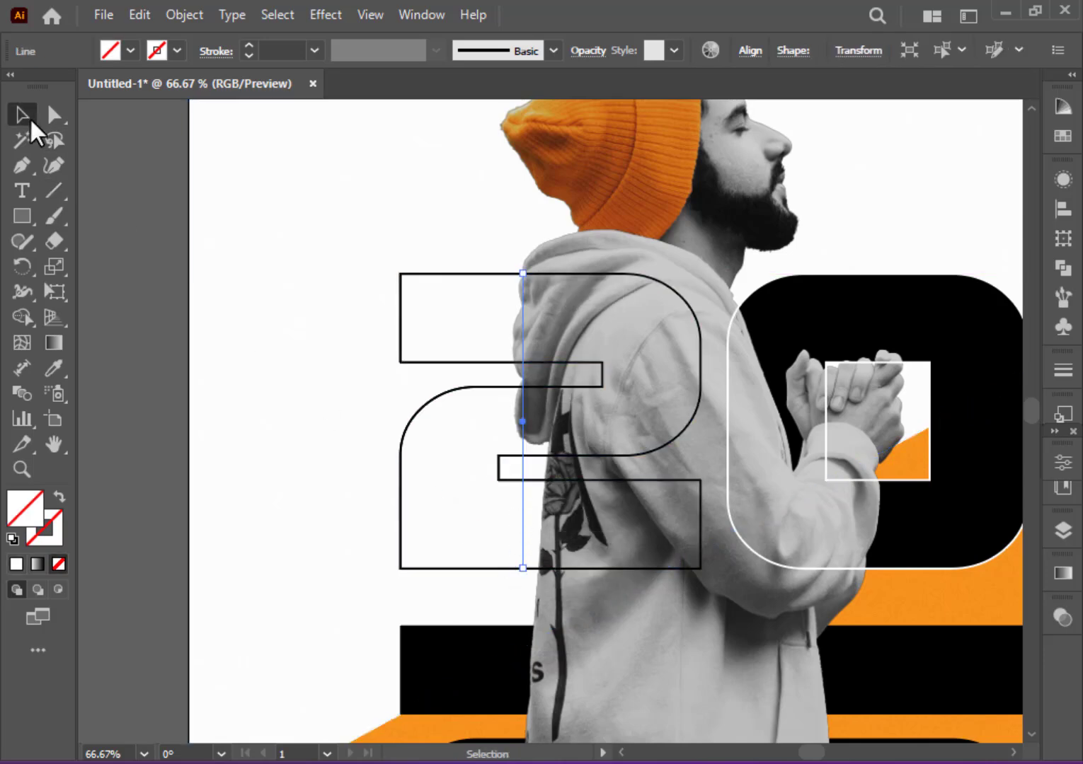
# - Use the Shape Builder on the front 2 and the vertical line to remove the part of the outline behind the man's back
pyautogui.keyDown('shift'); pyautogui.click(464, 568); pyautogui.keyUp('shift')
pyautogui.click(24, 318)
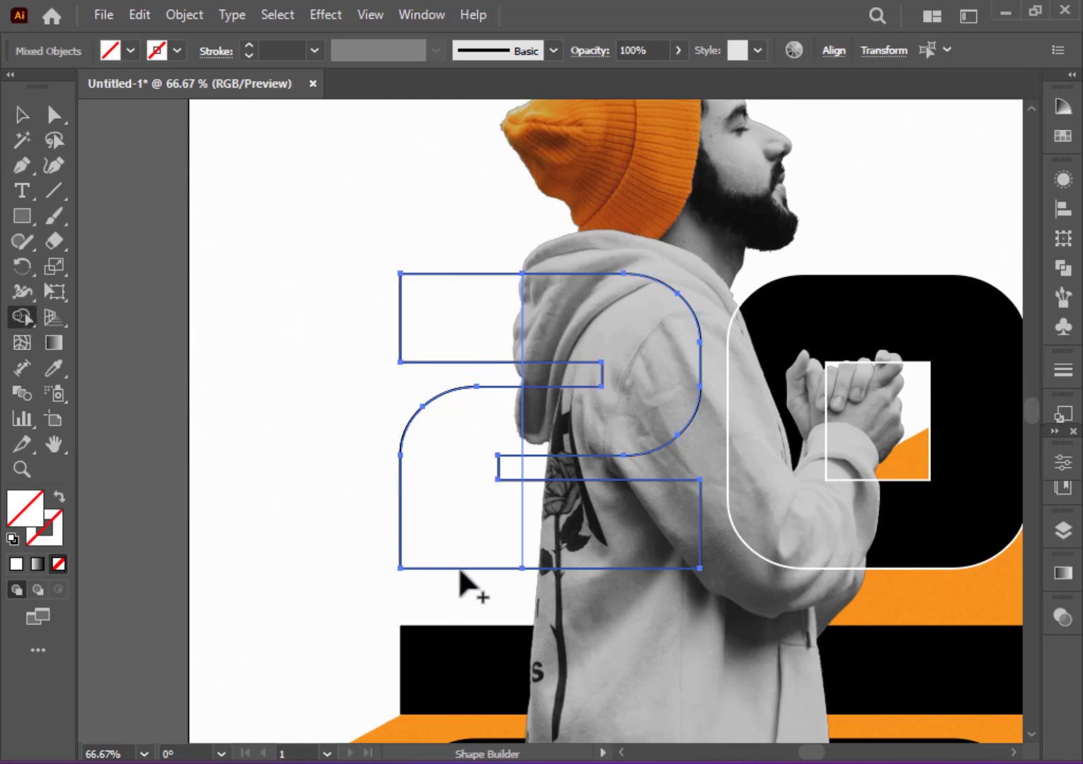
pyautogui.keyDown('alt'); pyautogui.click(460, 569); pyautogui.keyUp('alt')
pyautogui.click(21, 115)
pyautogui.click(205, 331)
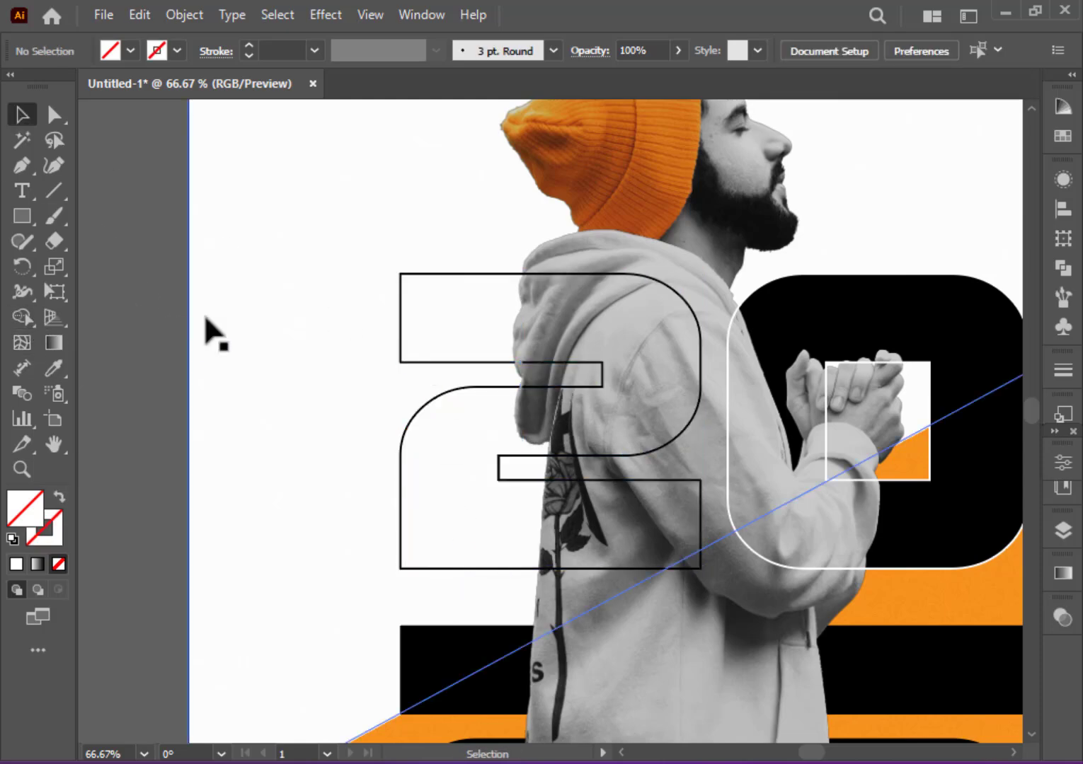
# - Set the stroke of the remaining front part of the 2 to white
pyautogui.click(685, 301)
pyautogui.click(177, 51)
pyautogui.click(44, 86)
pyautogui.doubleClick(236, 260)
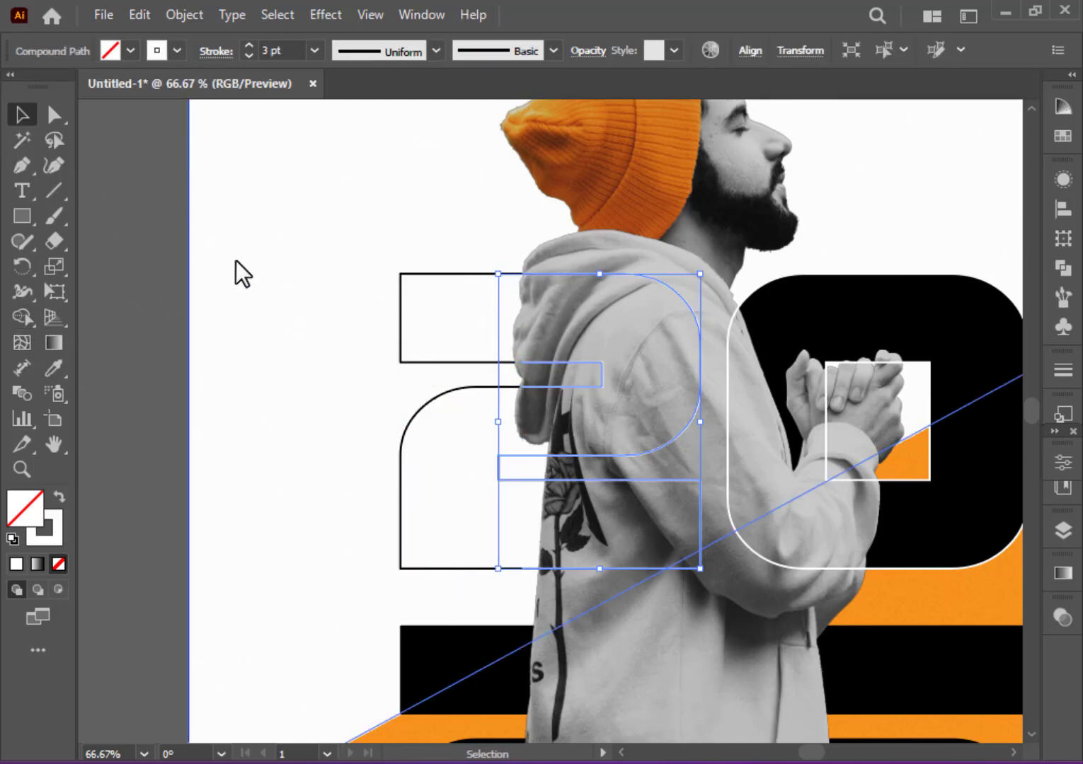
pyautogui.doubleClick(119, 272)
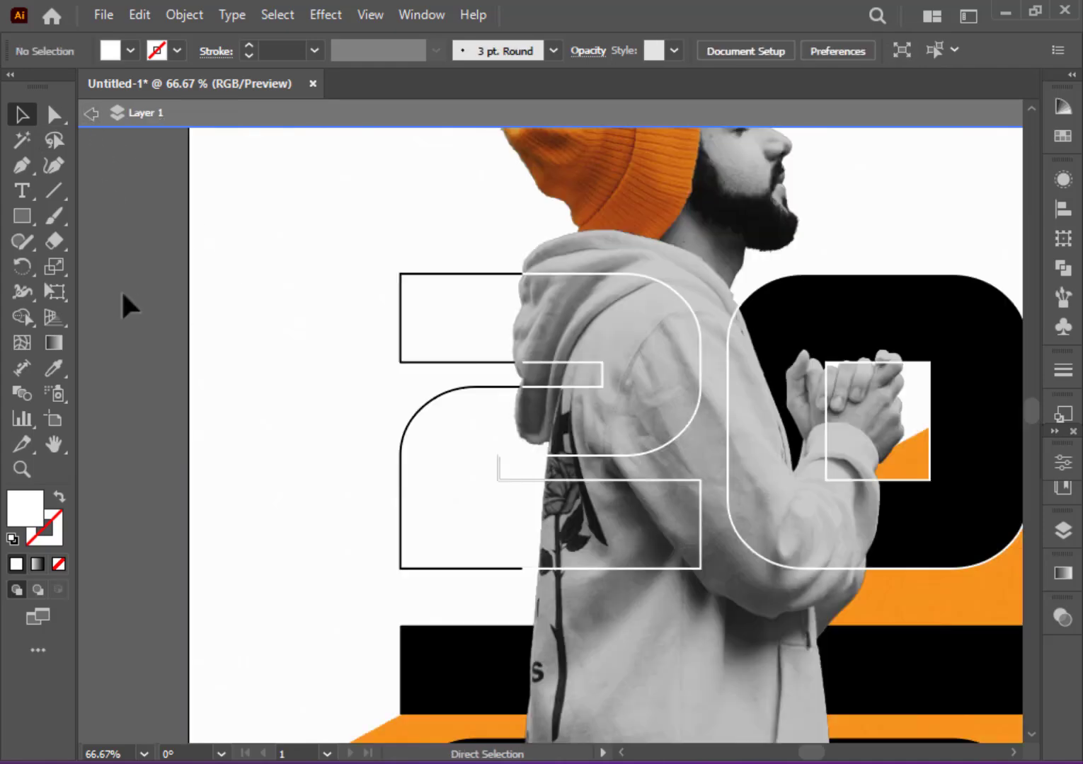
# - Examine the front white outline of the upper 2 beside the man's back and how it sits in the whole poster
pyautogui.hotkey('ctrl', '-')
pyautogui.hotkey('ctrl', '+')
pyautogui.hotkey('ctrl', '+')
pyautogui.hotkey('ctrl', '+')
pyautogui.hotkey('ctrl', '+')
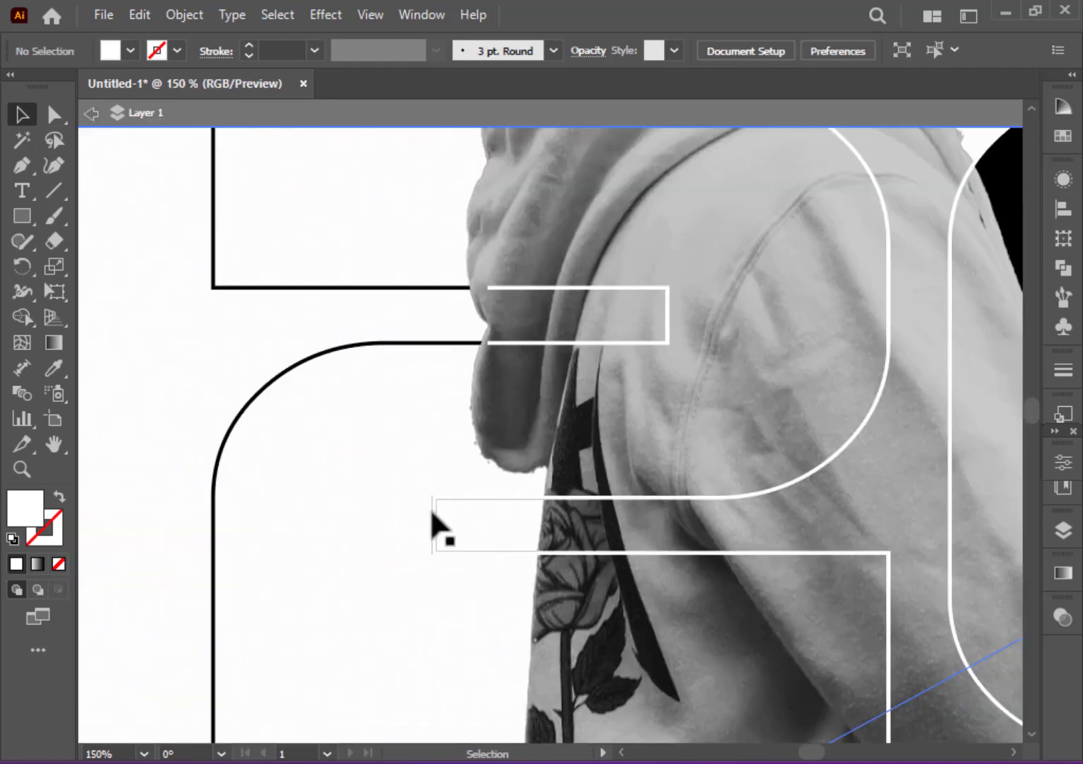
pyautogui.click(463, 547)
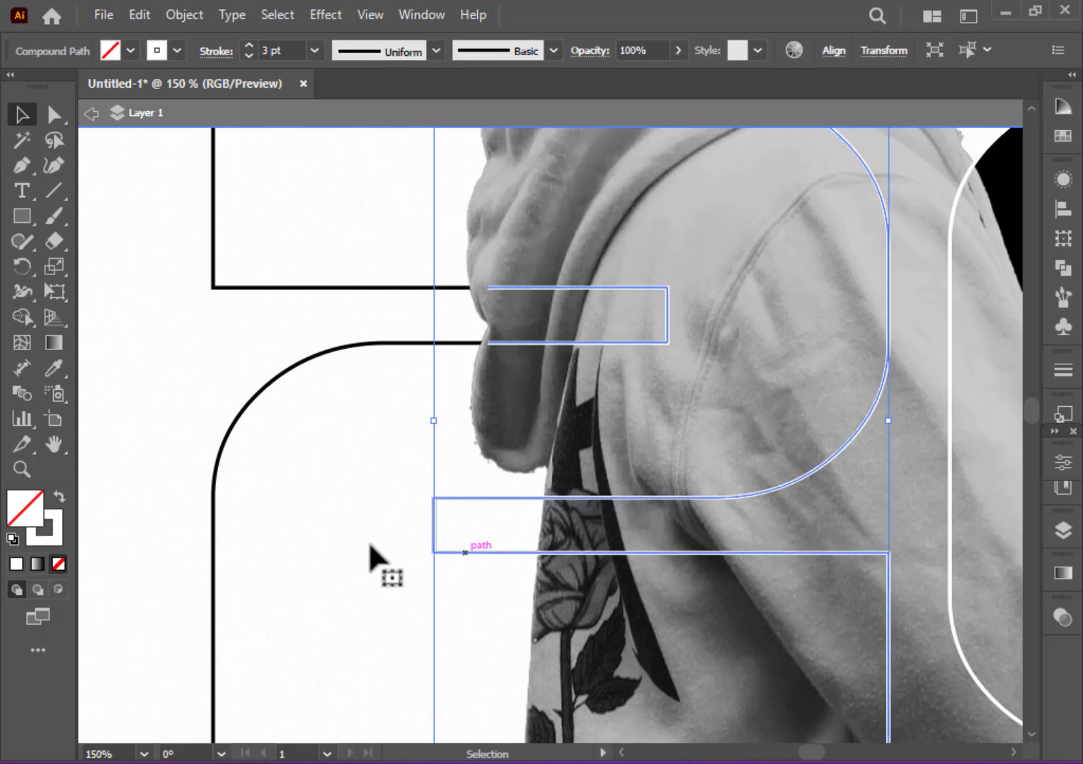
pyautogui.click(194, 467)
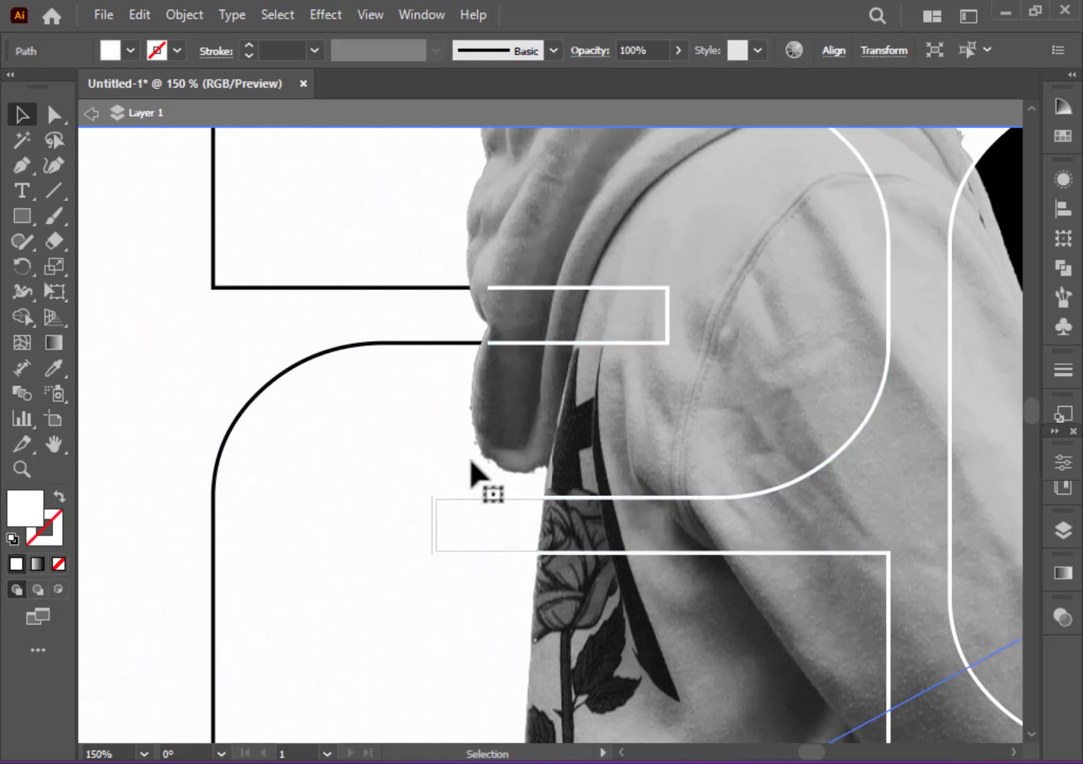
pyautogui.hotkey('ctrl', '-')
pyautogui.hotkey('ctrl', '-')
pyautogui.hotkey('ctrl', '-')
pyautogui.hotkey('ctrl', '-')
pyautogui.hotkey('ctrl', '-')
pyautogui.click(779, 437)
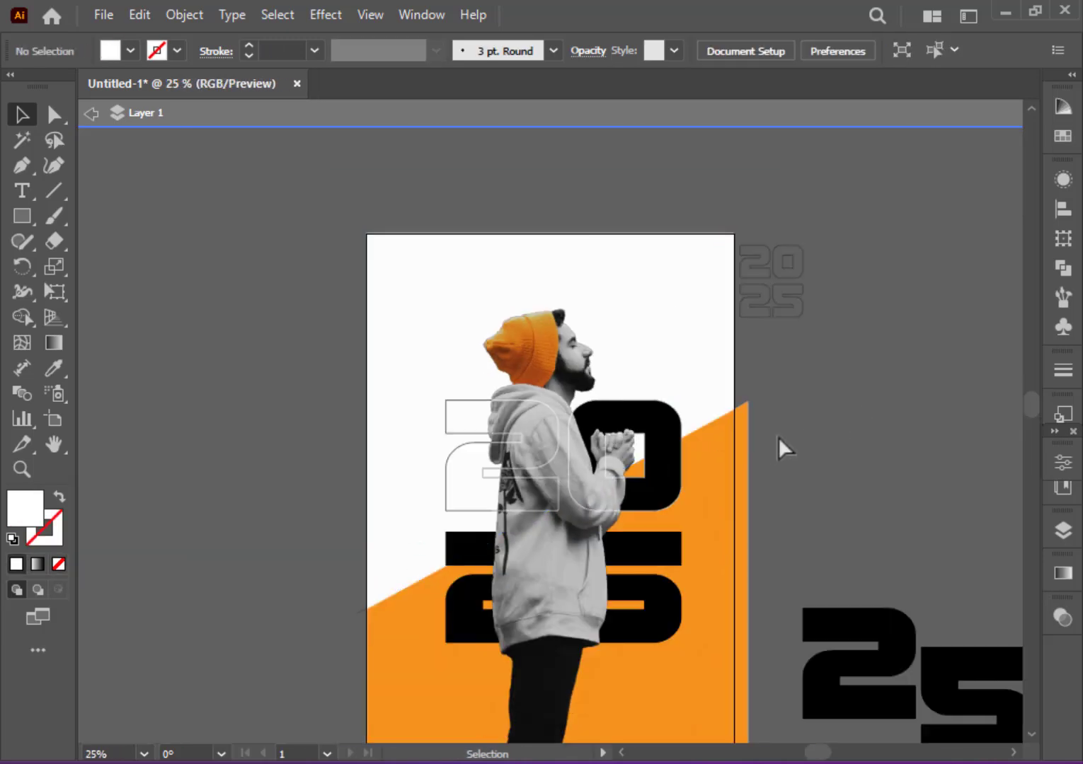
pyautogui.scroll(-3, 770, 434)
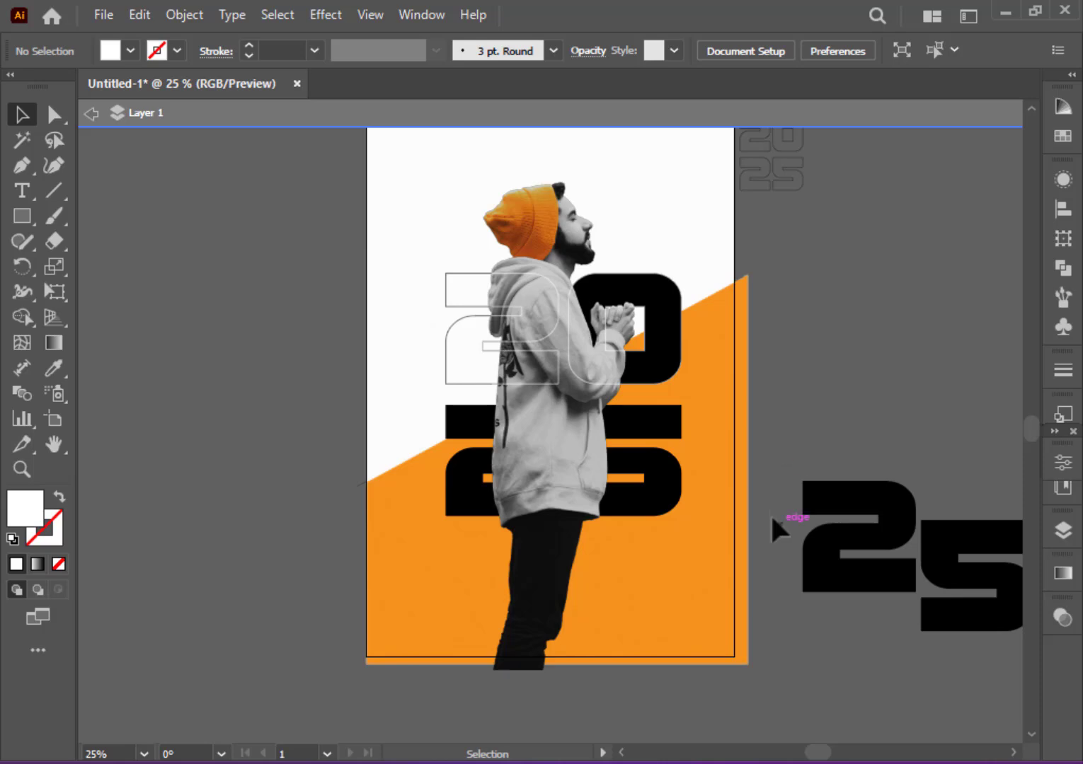
# - Place the spare black 2 exactly over the page's lower 2, in front of the man
pyautogui.moveTo(834, 569)
pyautogui.mouseDown()
pyautogui.moveTo(712, 566)
pyautogui.moveTo(496, 528)
pyautogui.moveTo(346, 481)
pyautogui.moveTo(559, 552)
pyautogui.moveTo(543, 499)
pyautogui.mouseUp()
pyautogui.rightClick(346, 481)
pyautogui.moveTo(496, 653)
pyautogui.click(681, 648)
# - Turn the front lower 2 into an unfilled outline with a 3 pt white stroke
pyautogui.click(60, 496)
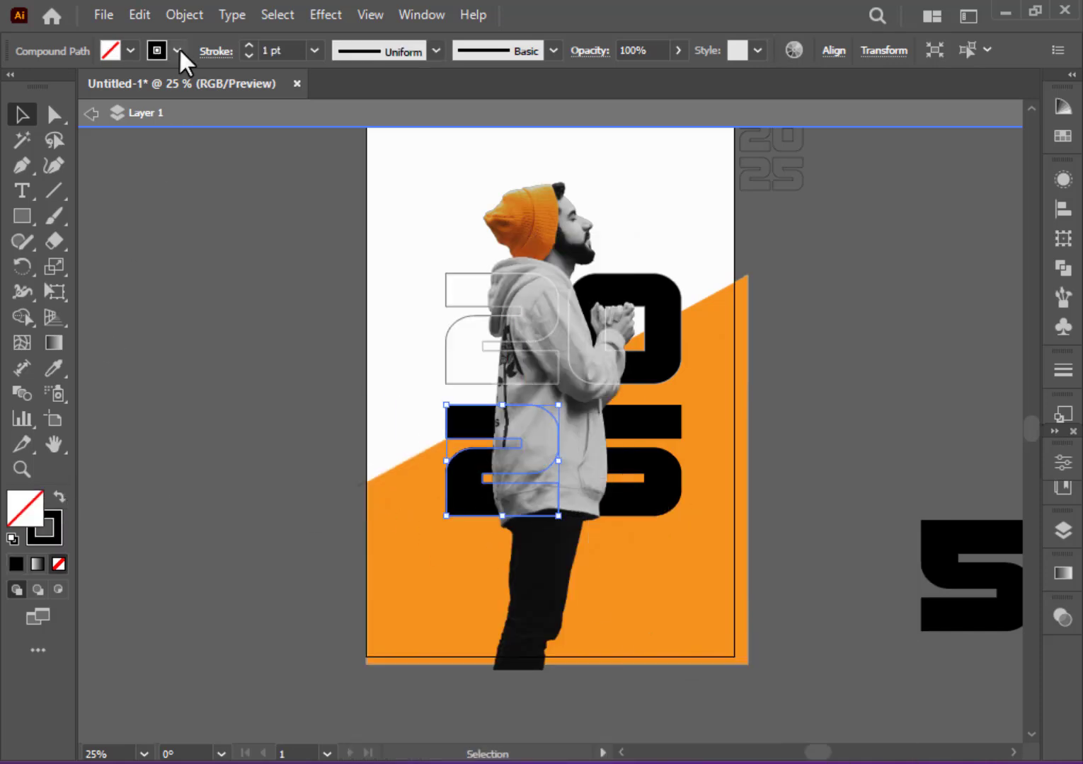
pyautogui.click(177, 50)
pyautogui.click(122, 77)
pyautogui.click(248, 45)
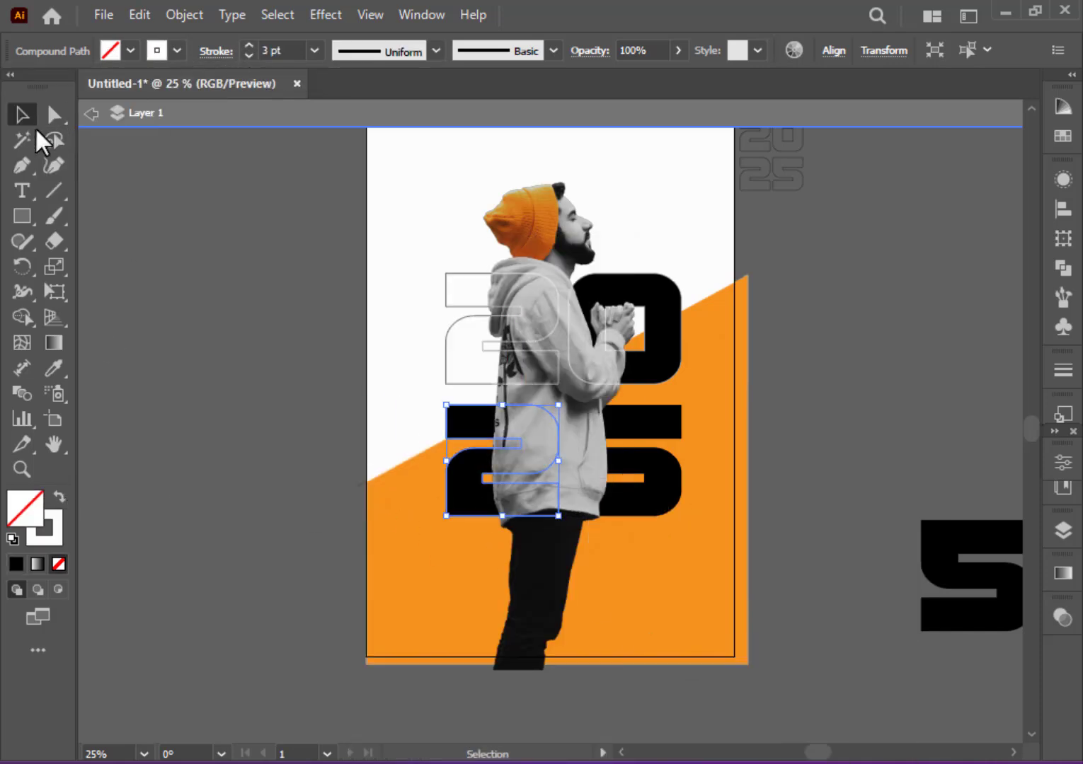
pyautogui.click(422, 542)
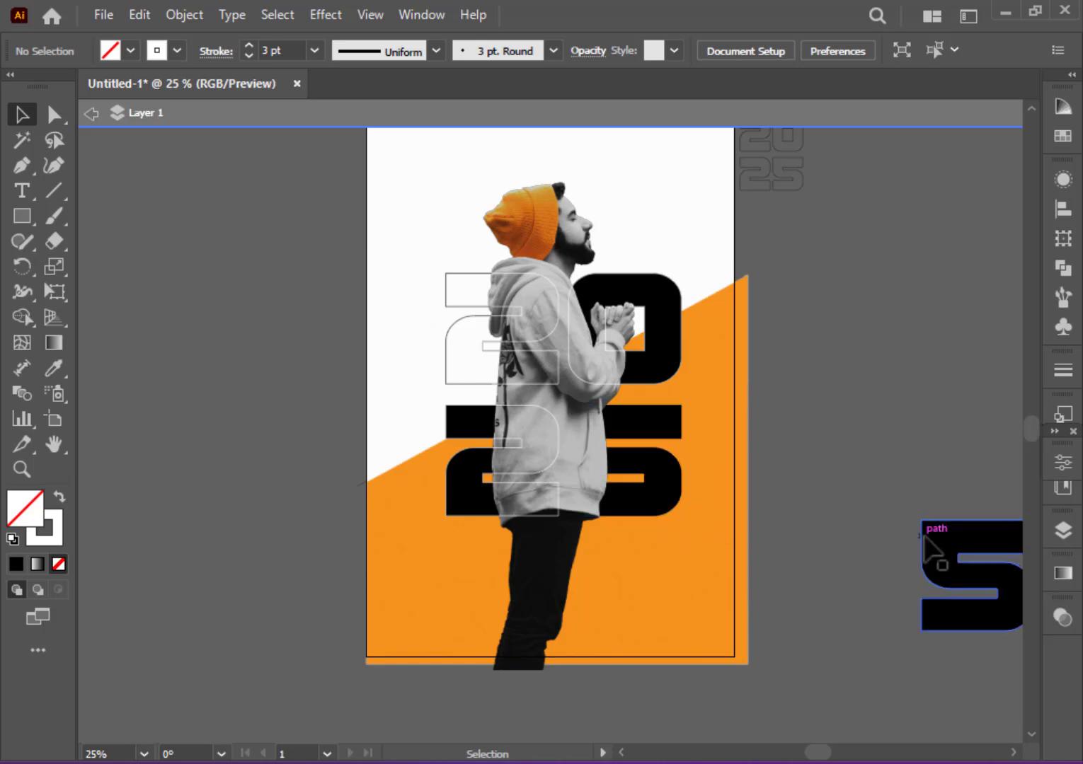
# - Fill the page's 5 behind the man with near-white and exit isolation mode
pyautogui.click(658, 424)
pyautogui.click(130, 50)
pyautogui.click(162, 147)
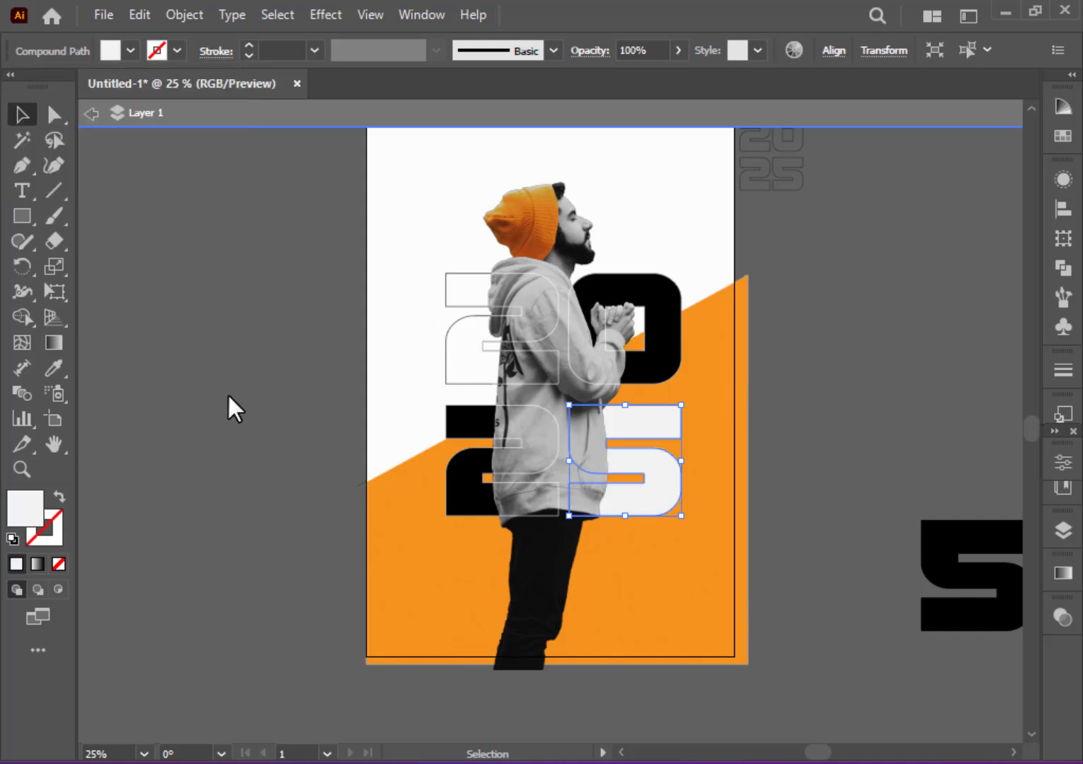
pyautogui.doubleClick(228, 394)
# - Turn the spare 5 into an unfilled outline with a 3 pt black stroke and place it exactly over the page's 5
pyautogui.click(964, 593)
pyautogui.click(60, 498)
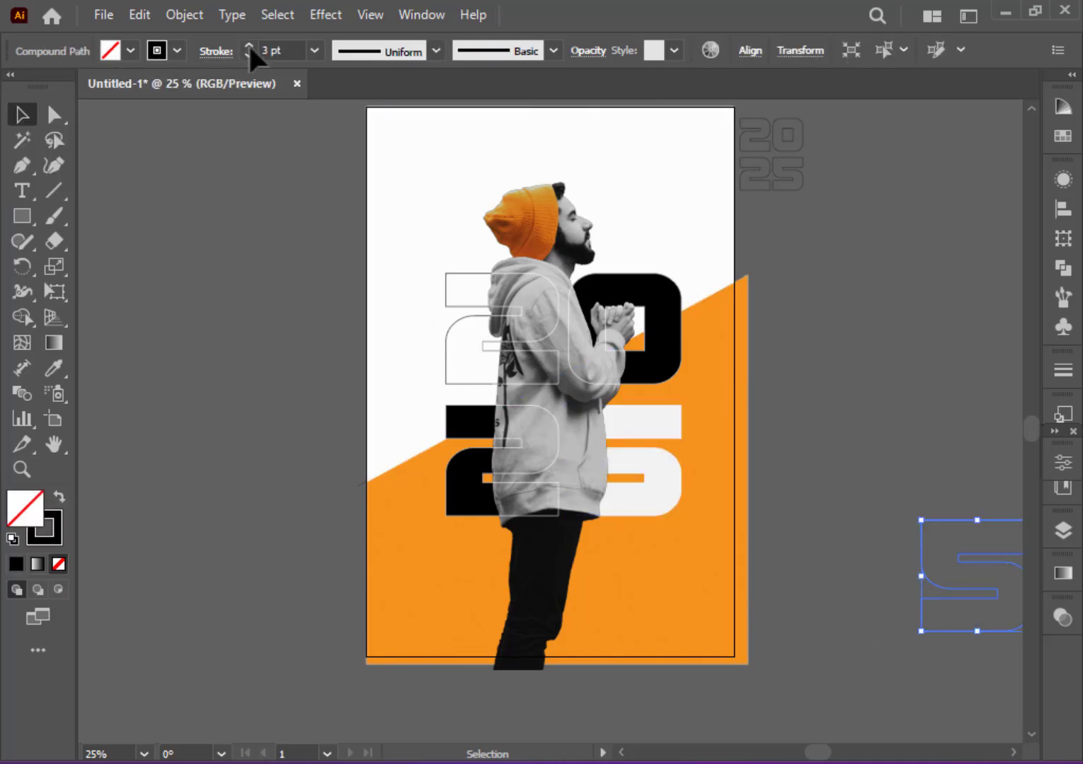
pyautogui.moveTo(981, 557); pyautogui.dragTo(629, 442)
pyautogui.rightClick(606, 488)
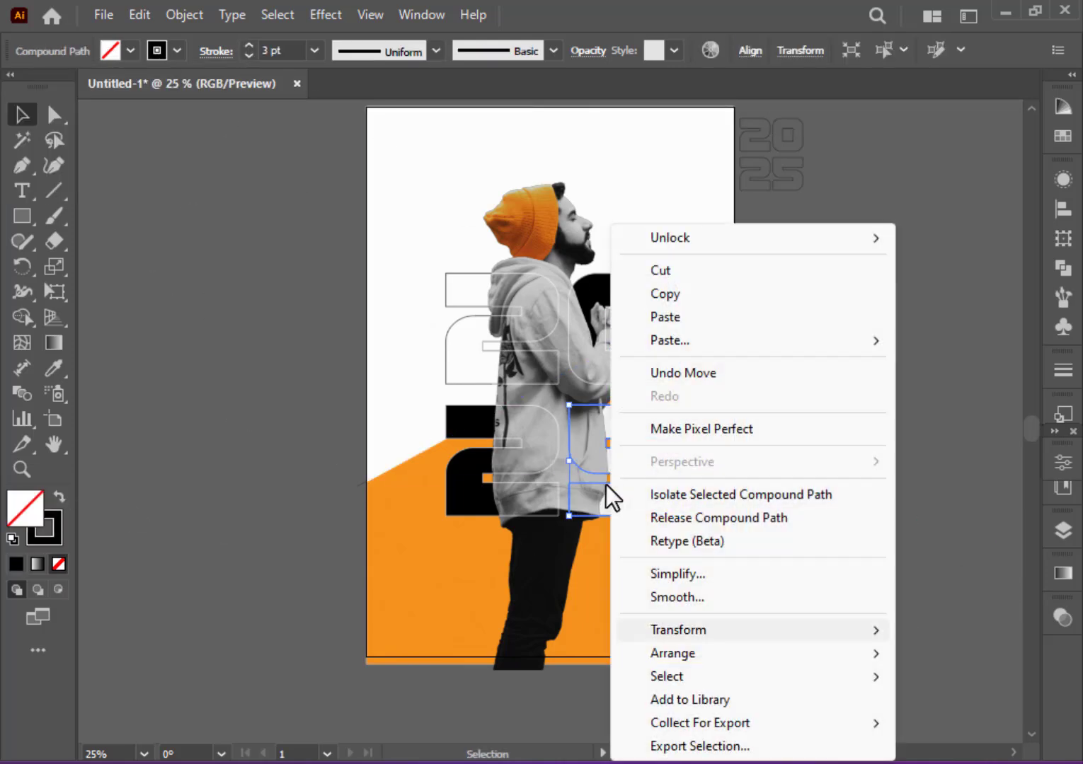
pyautogui.click(552, 653)
pyautogui.click(832, 599)
pyautogui.scroll(1, 833, 599)
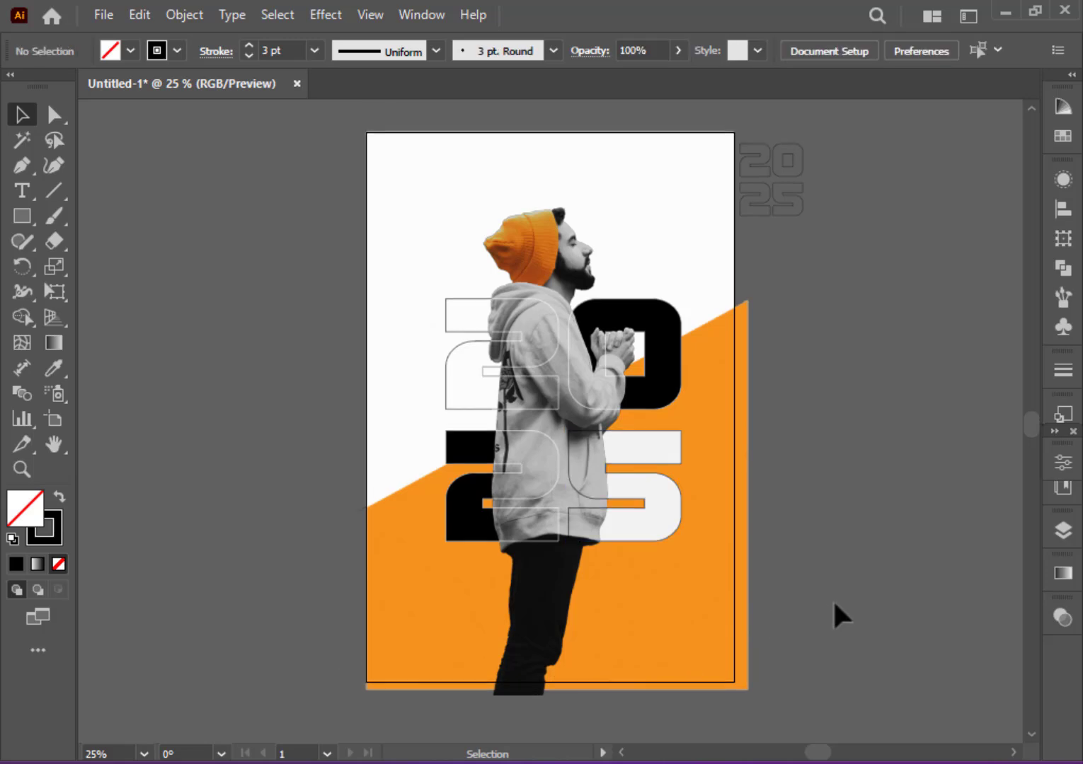
pyautogui.scroll(2, 832, 599)
pyautogui.scroll(-3, 833, 603)
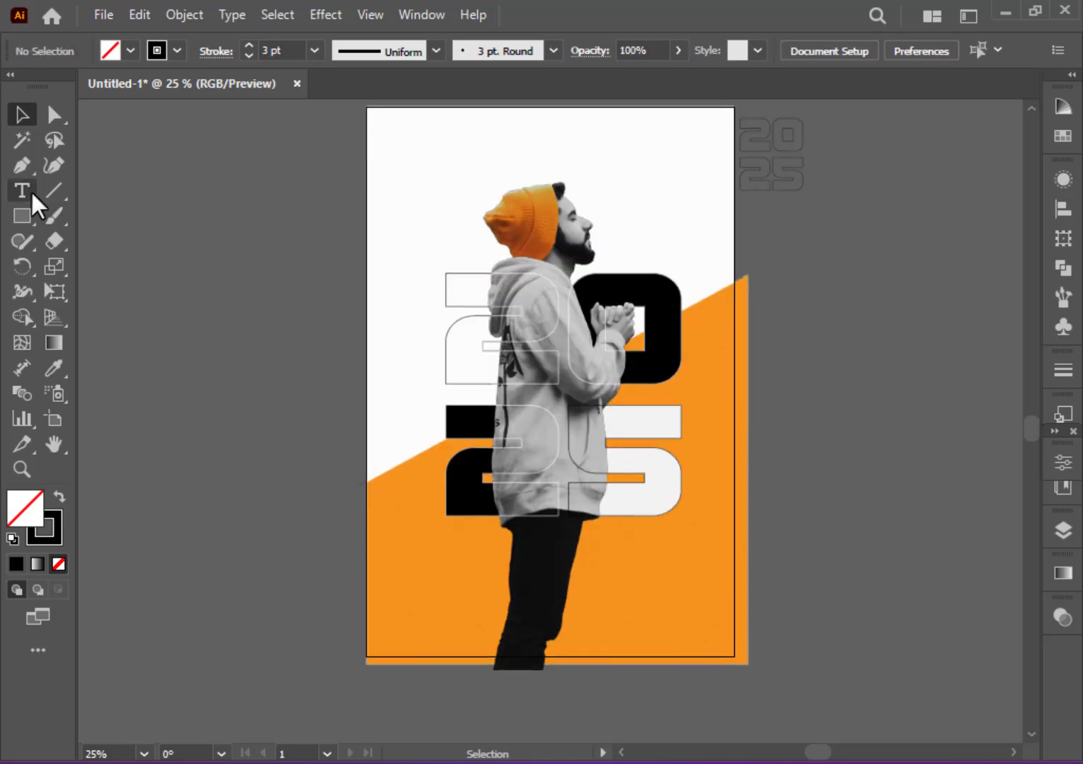
pyautogui.click(22, 190)
pyautogui.press('v')
pyautogui.hotkey('ctrl', 'a')
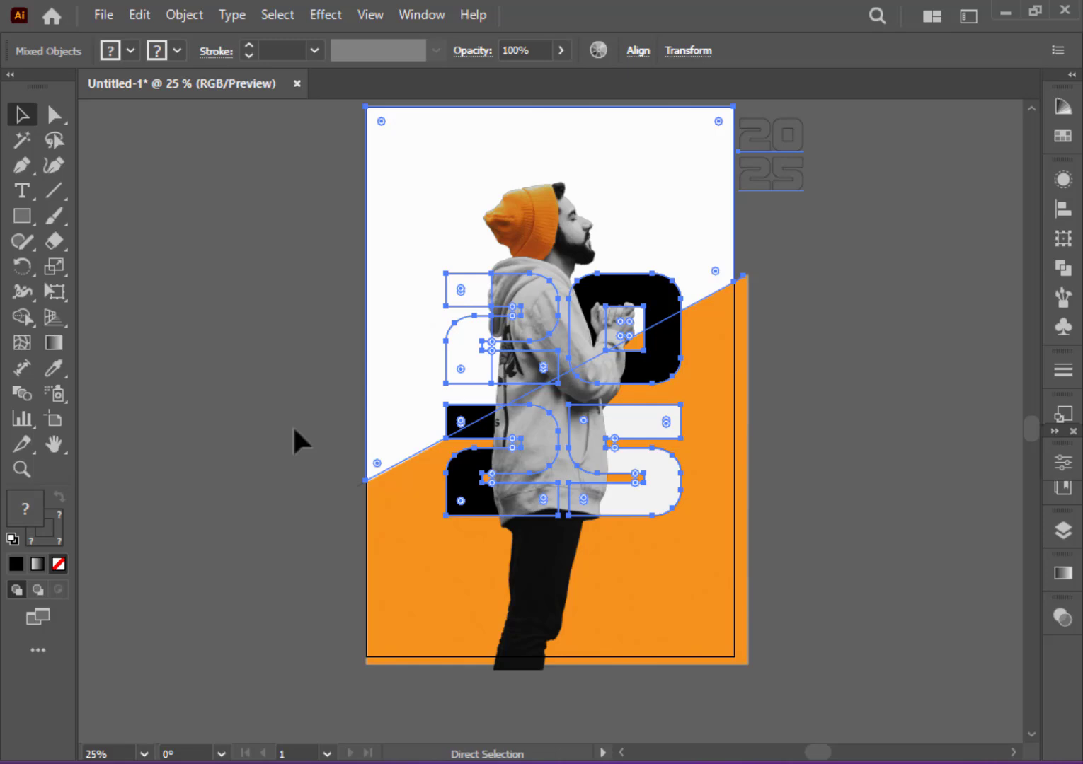
pyautogui.click(293, 430)
pyautogui.press('t')
pyautogui.moveTo(389, 582); pyautogui.dragTo(487, 596)
pyautogui.click(1063, 462)
pyautogui.scroll(-5, 884, 268)
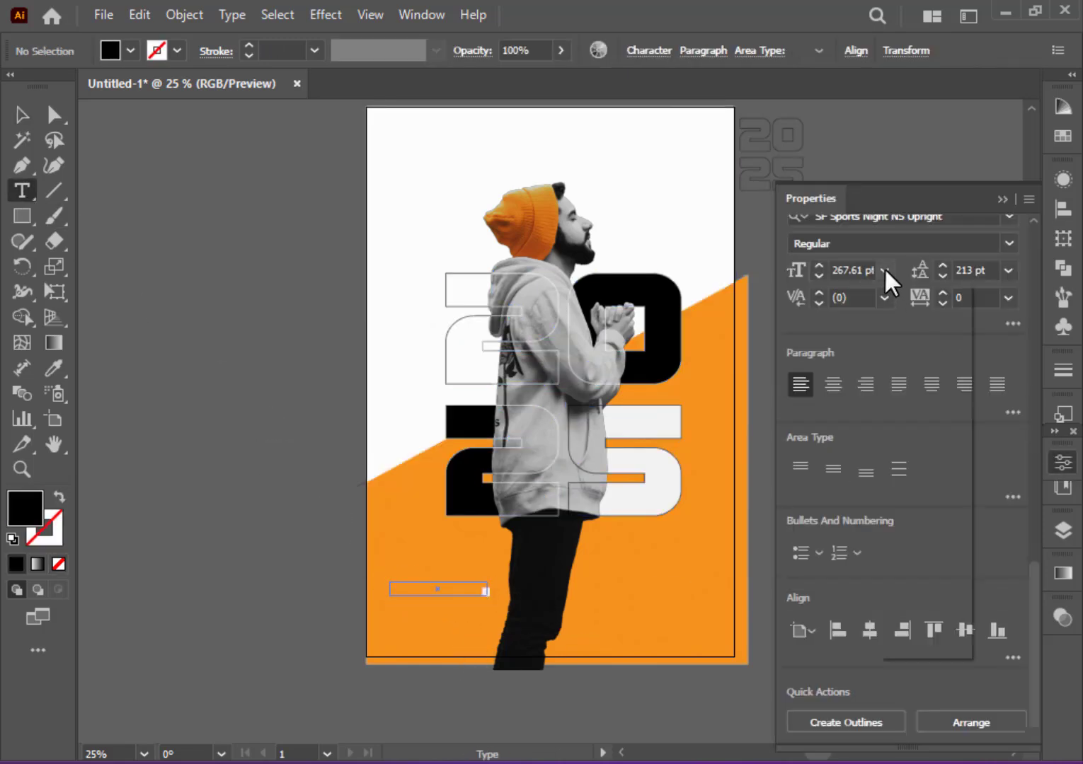
pyautogui.click(1008, 271)
pyautogui.click(1042, 581)
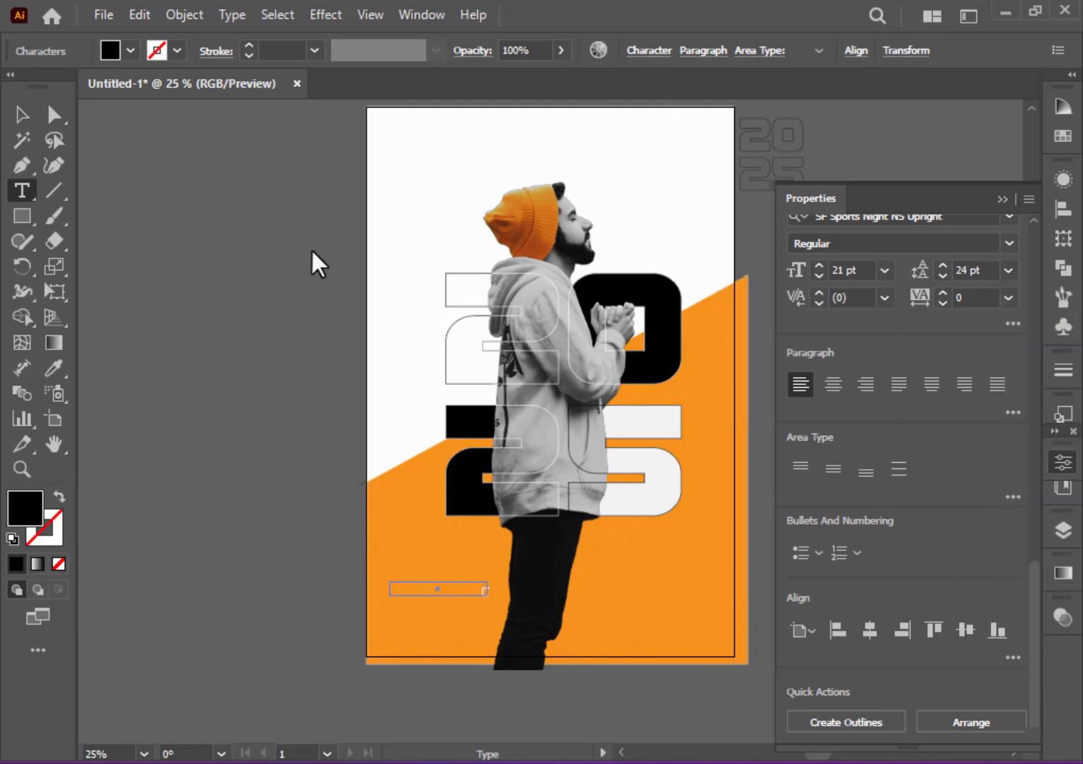
pyautogui.click(15, 113)
pyautogui.press('Delete')
# - Add a placeholder text area on the orange beside the man's legs, set its size to 36 pt and shorten the box
pyautogui.click(21, 188)
pyautogui.moveTo(398, 577); pyautogui.dragTo(536, 630)
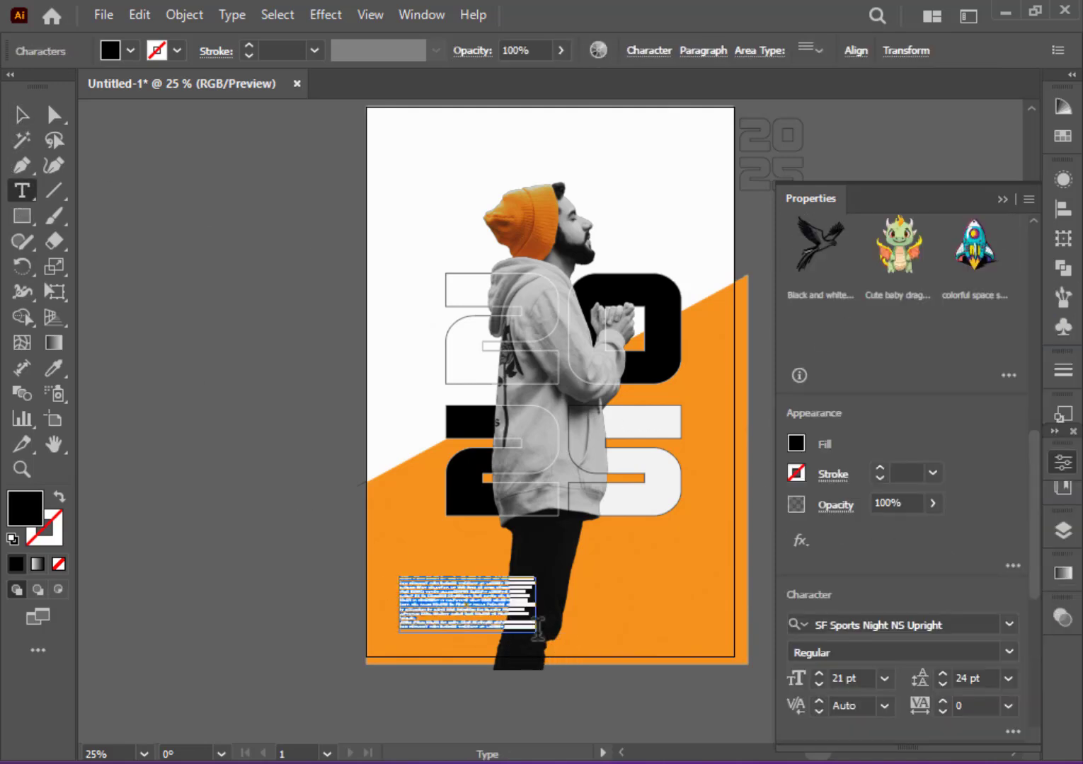
pyautogui.click(28, 115)
pyautogui.click(885, 678)
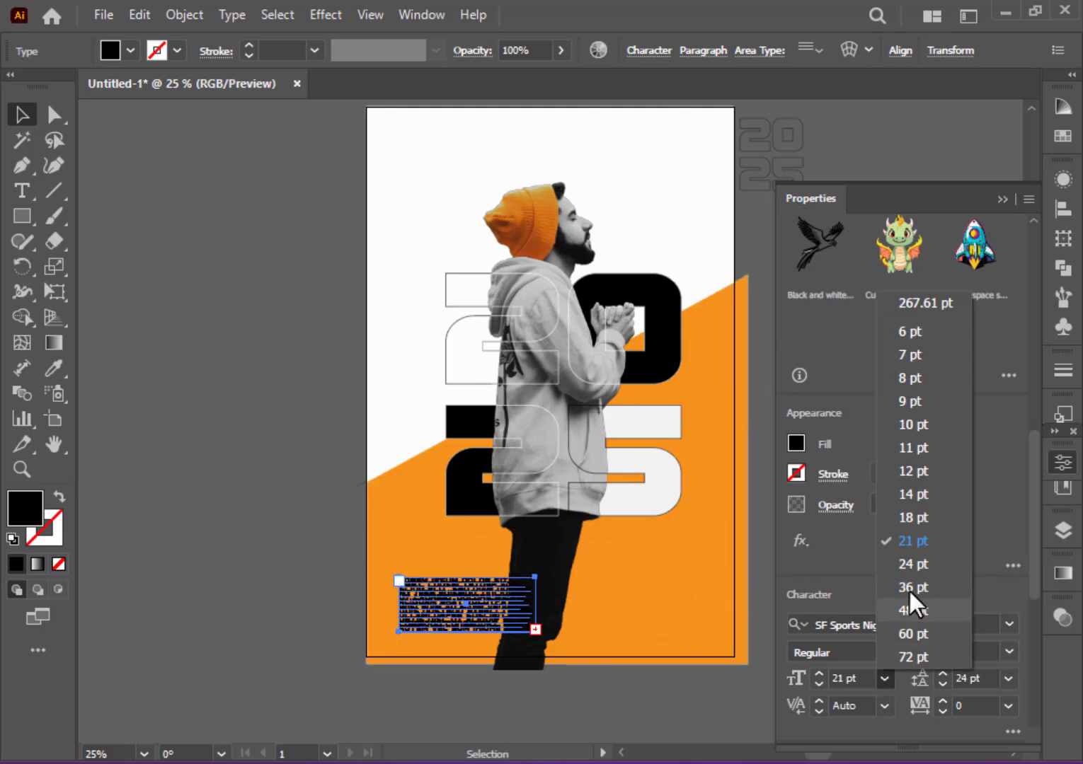
pyautogui.click(908, 589)
pyautogui.moveTo(535, 629); pyautogui.dragTo(541, 584)
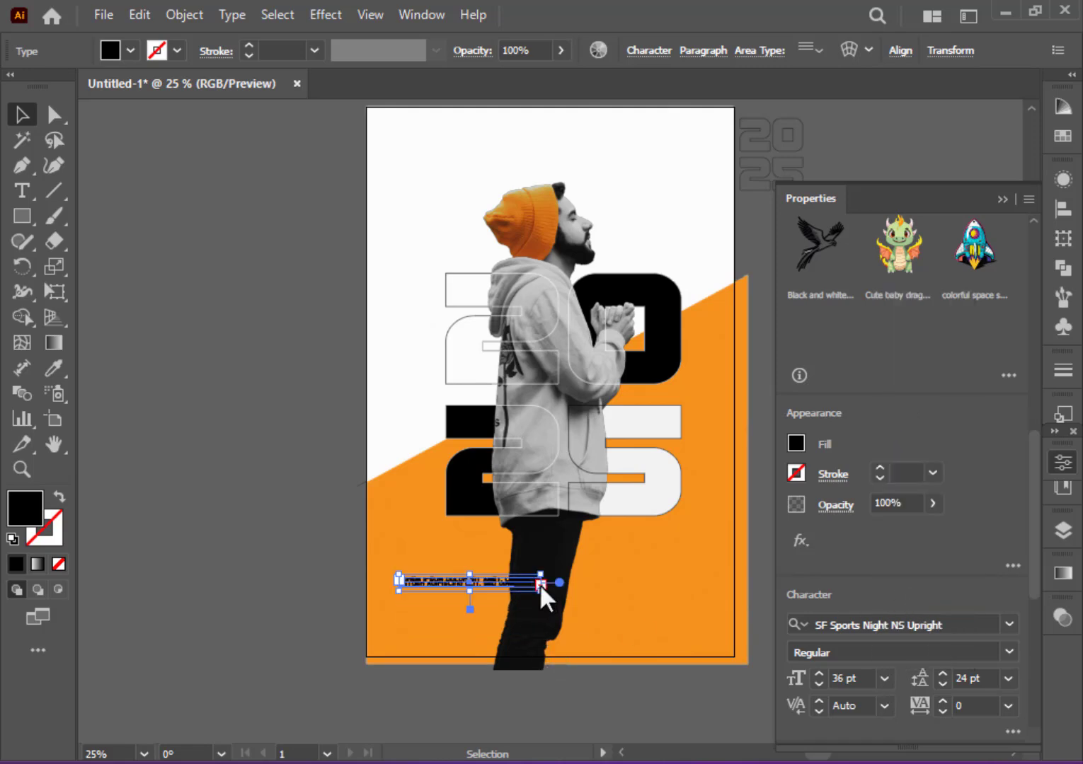
# - Set the placeholder text's tracking to 100 and leading to 36 pt, and fit its box to two lines
pyautogui.click(1009, 706)
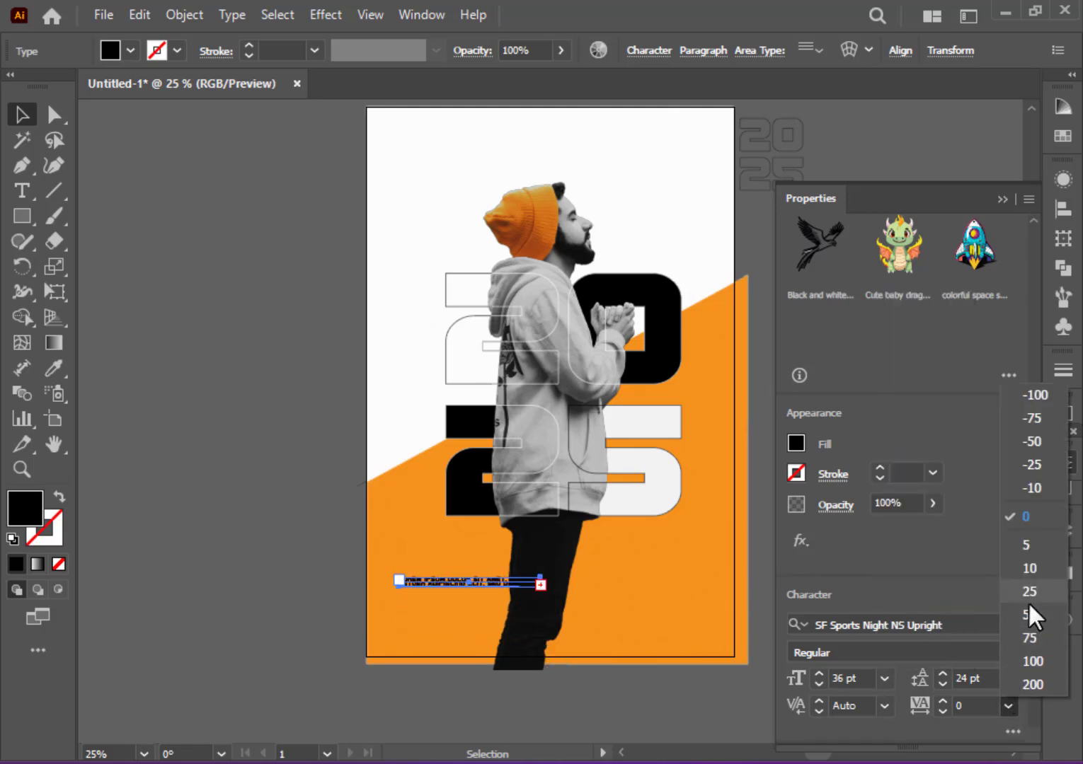
pyautogui.click(1032, 661)
pyautogui.click(1008, 678)
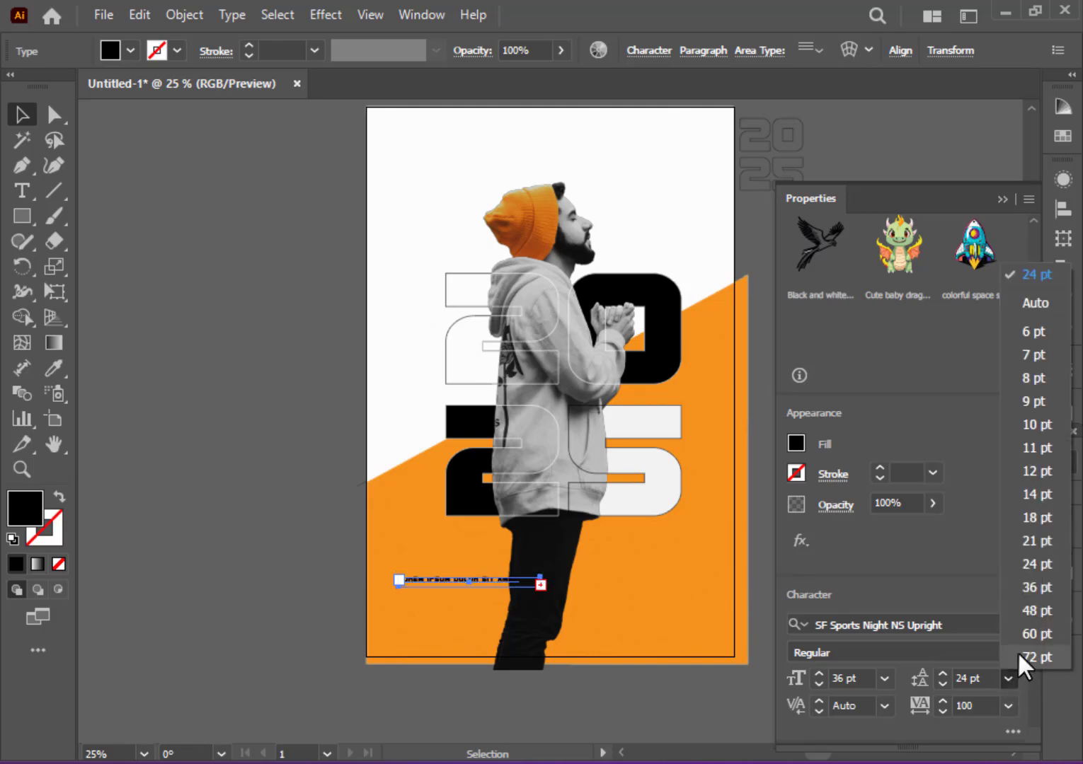
pyautogui.click(1032, 586)
pyautogui.moveTo(549, 601); pyautogui.dragTo(545, 596)
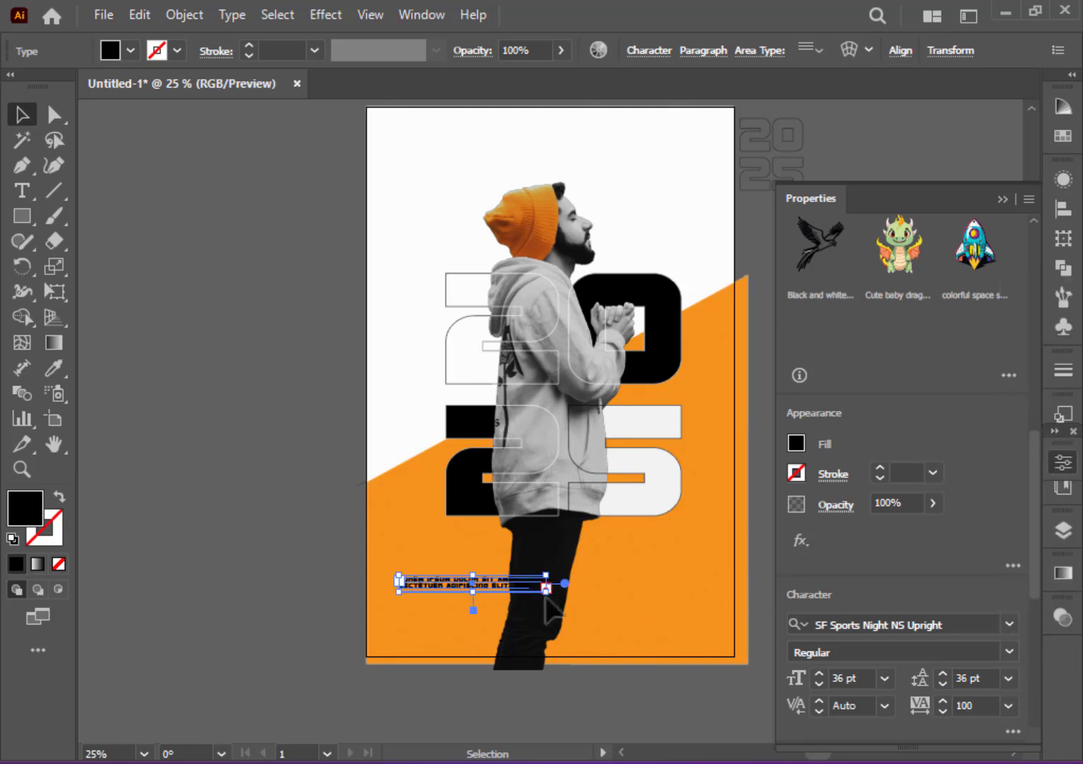
# - Fill the placeholder text with near-white
pyautogui.click(130, 51)
pyautogui.click(177, 164)
pyautogui.click(131, 51)
pyautogui.click(136, 279)
# - Narrow the text box so it clears the man's leg, and move it slightly up and toward the page's left edge
pyautogui.click(542, 587)
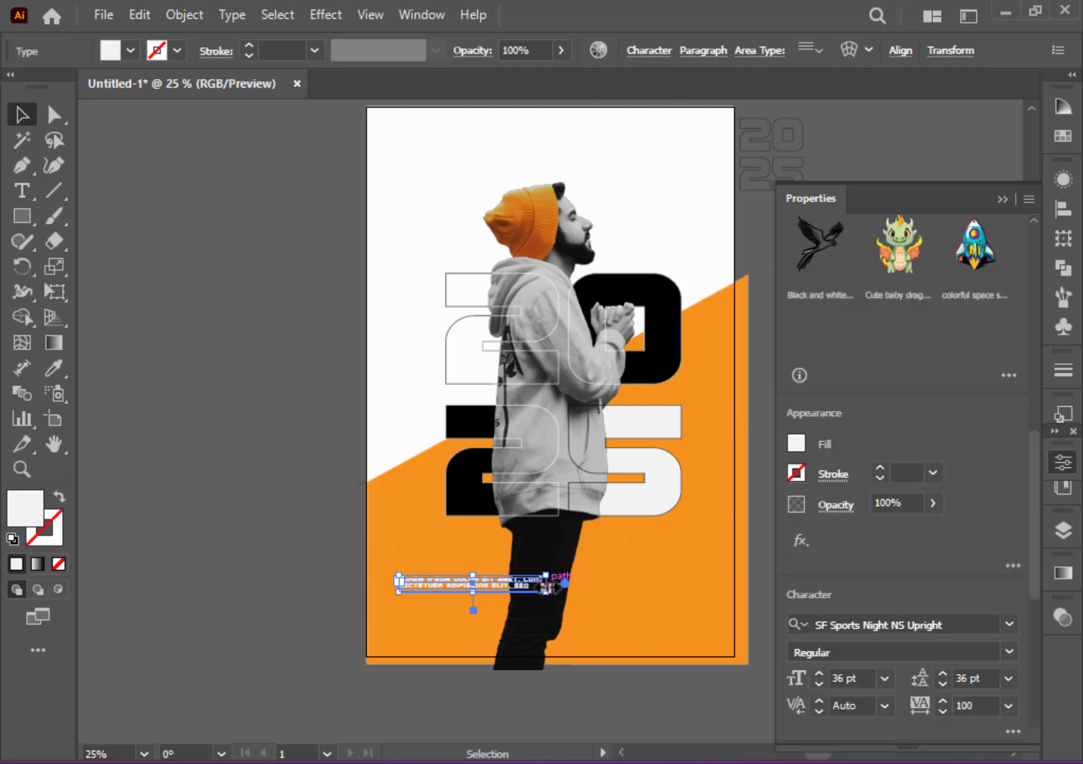
pyautogui.click(311, 576)
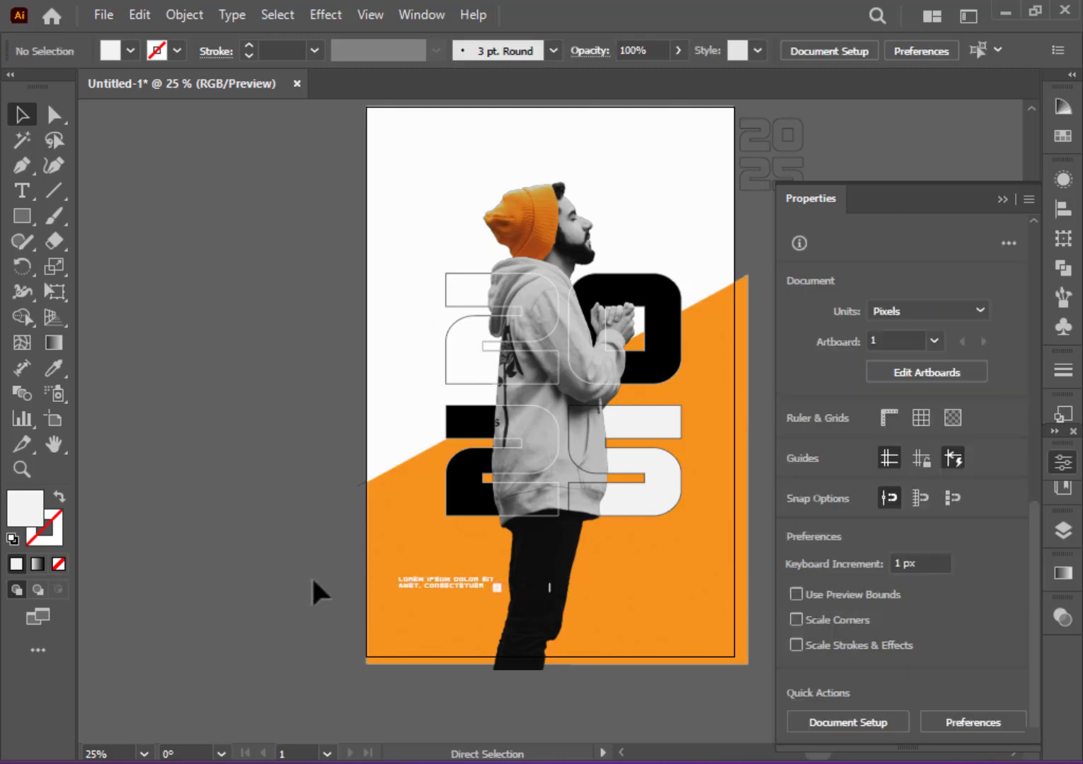
pyautogui.hotkey('ctrl', '+')
pyautogui.moveTo(482, 600); pyautogui.dragTo(607, 414)
pyautogui.moveTo(548, 445); pyautogui.dragTo(534, 400)
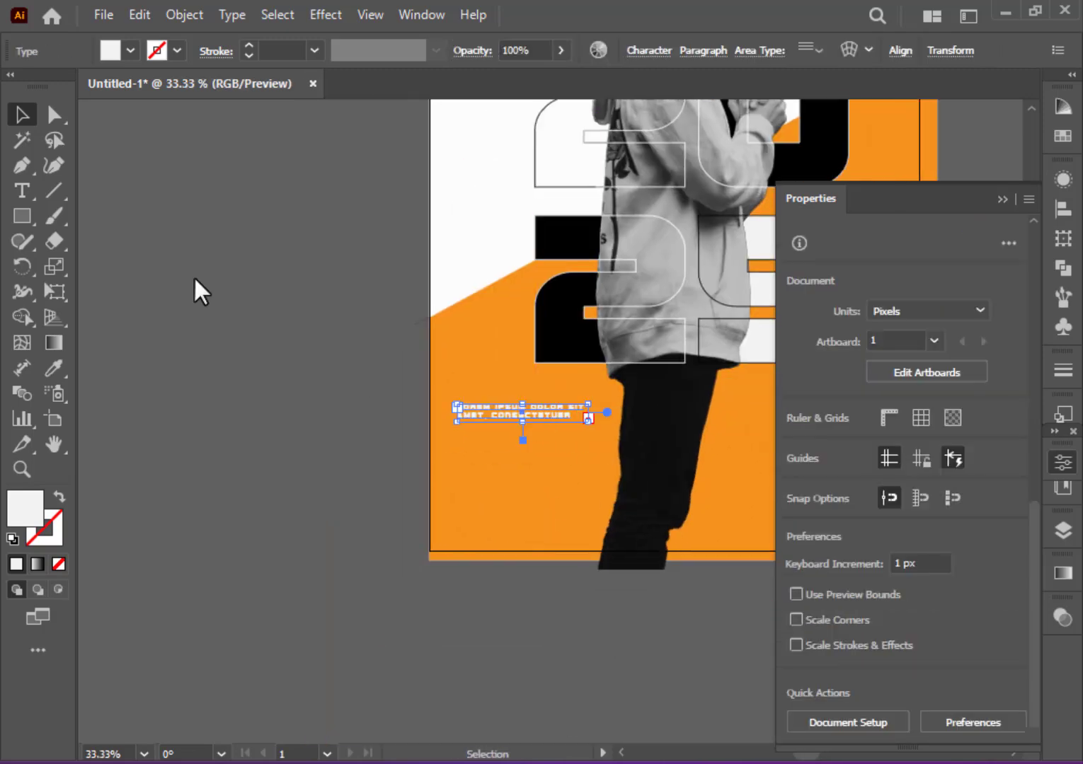
# - Draw a small near-white square just below the two-line placeholder text
pyautogui.moveTo(22, 216); pyautogui.dragTo(87, 221)
pyautogui.moveTo(452, 439); pyautogui.dragTo(466, 454)
pyautogui.press('v')
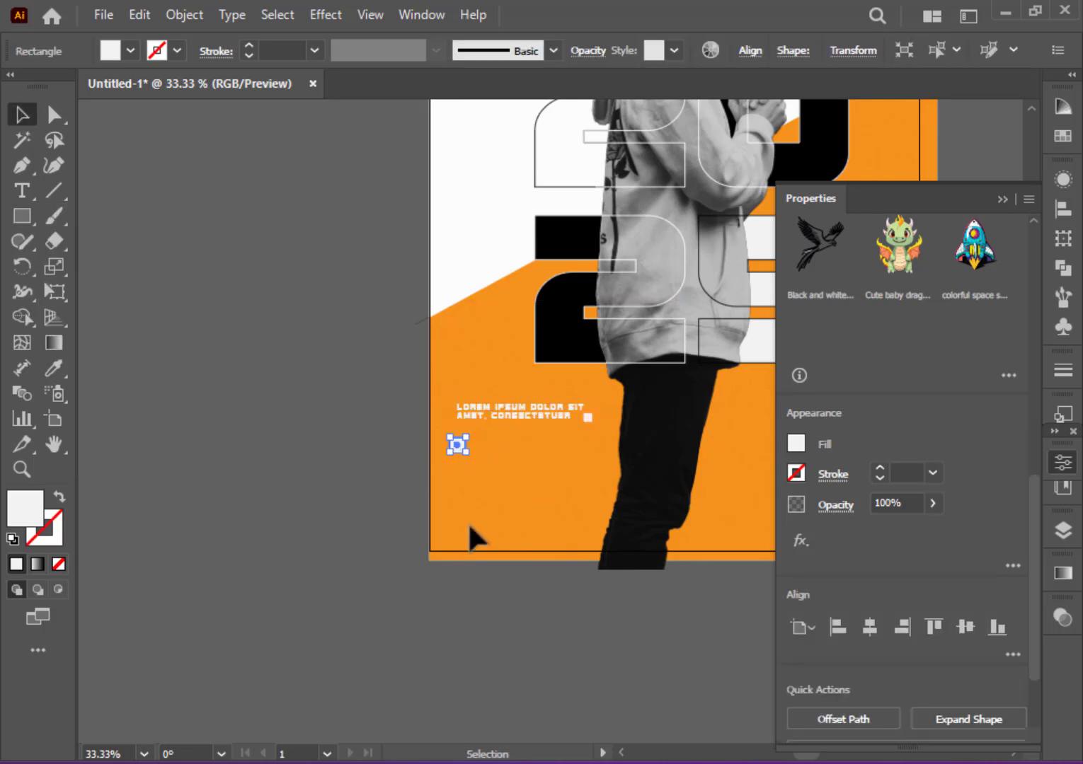
pyautogui.hotkey('ctrl', '+')
pyautogui.hotkey('ctrl', '+')
pyautogui.hotkey('ctrl', '+')
pyautogui.hotkey('ctrl', '+')
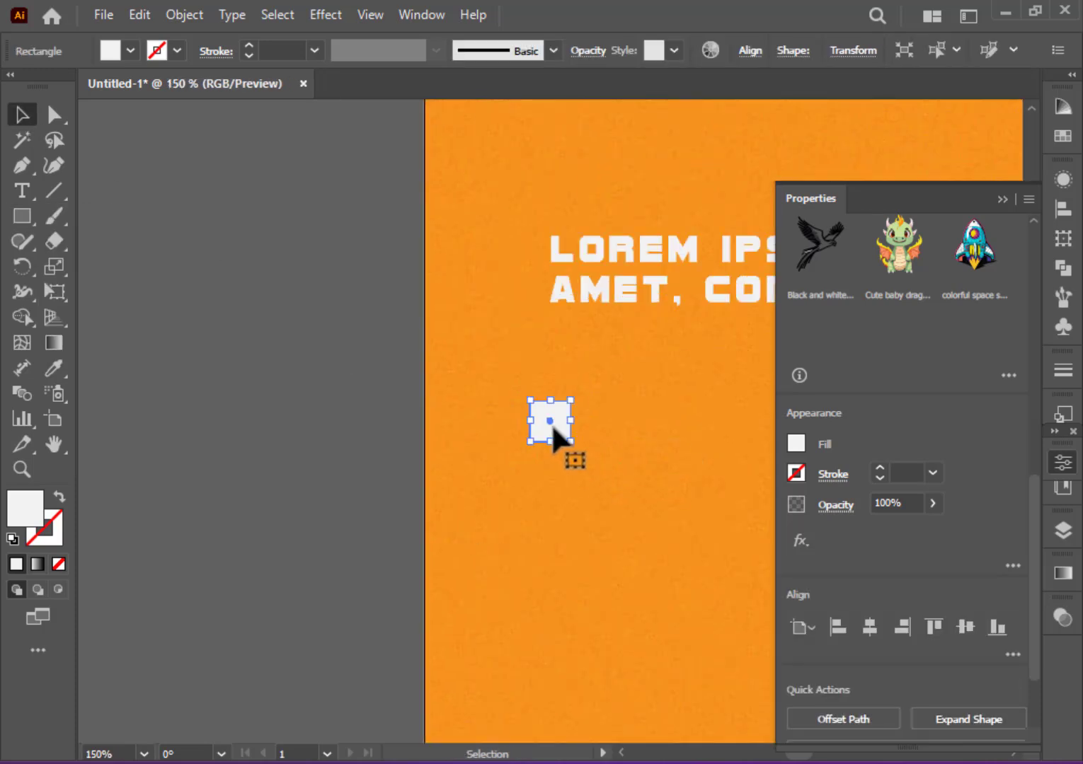
# - Align the square with the text's left edge, duplicate it to the right and fill the copy with R=77 G=77 B=77
pyautogui.moveTo(573, 362); pyautogui.dragTo(664, 360)
pyautogui.click(130, 50)
pyautogui.click(70, 166)
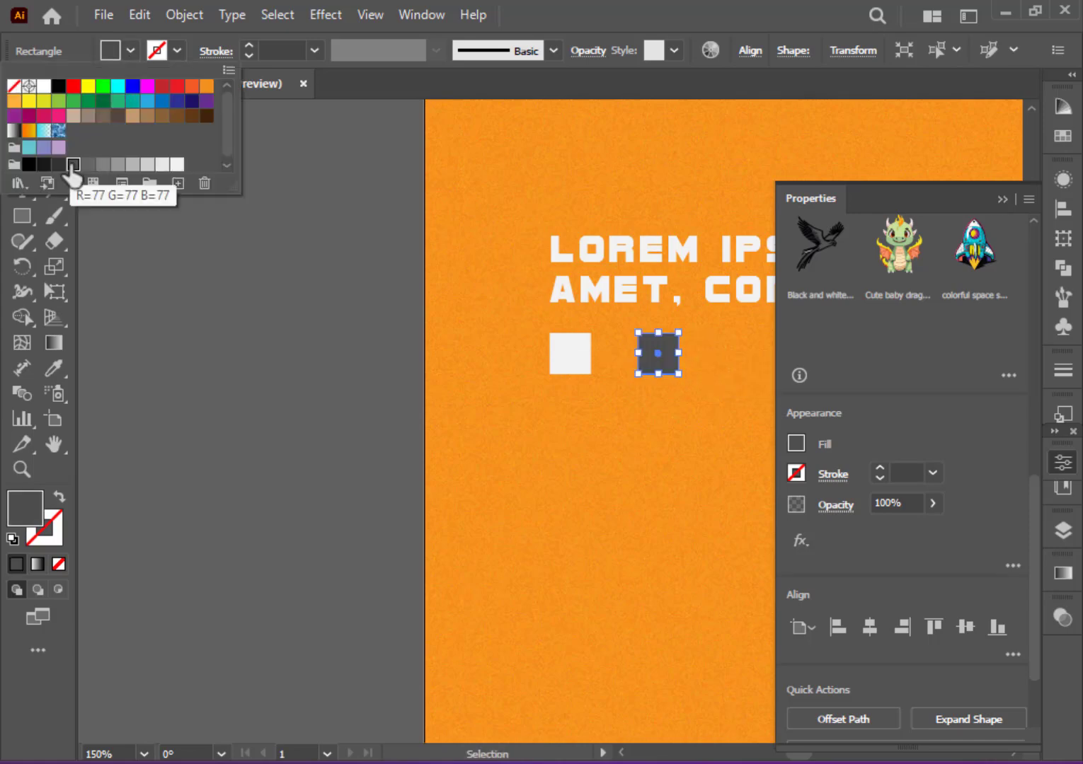
# - Duplicate the dark grey square to the right with equal spacing and fill the new copy with black
pyautogui.moveTo(652, 466); pyautogui.dragTo(261, 432)
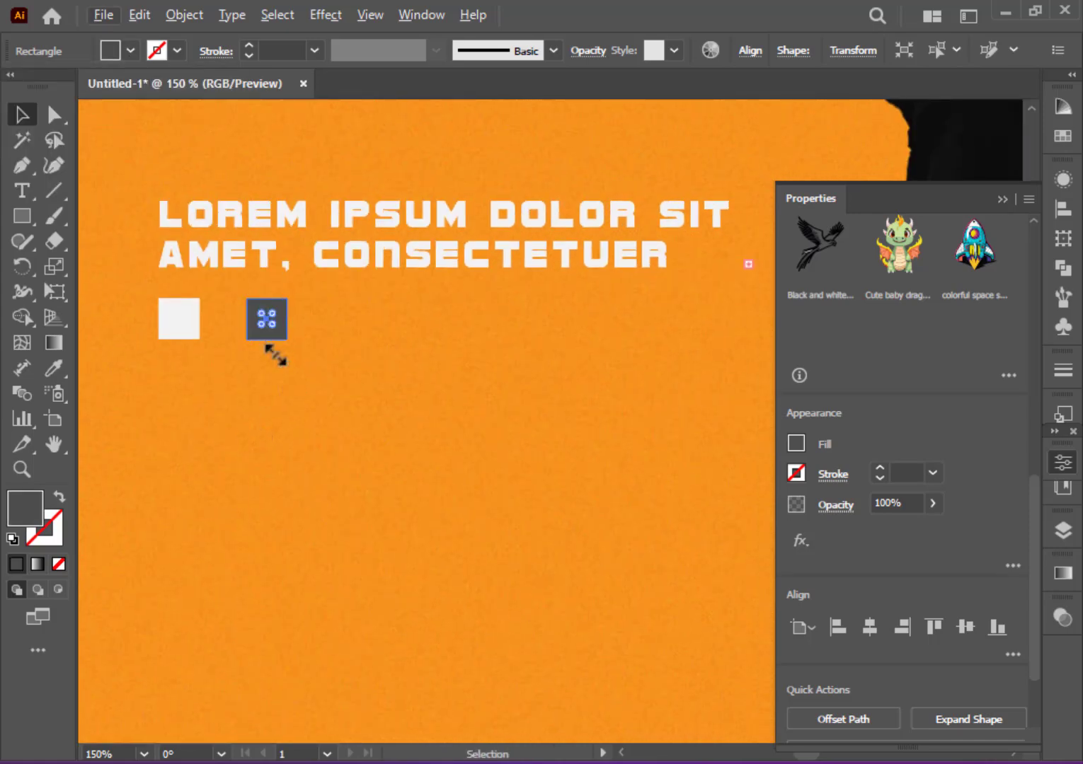
pyautogui.moveTo(278, 353); pyautogui.dragTo(365, 354)
pyautogui.click(130, 51)
pyautogui.click(58, 86)
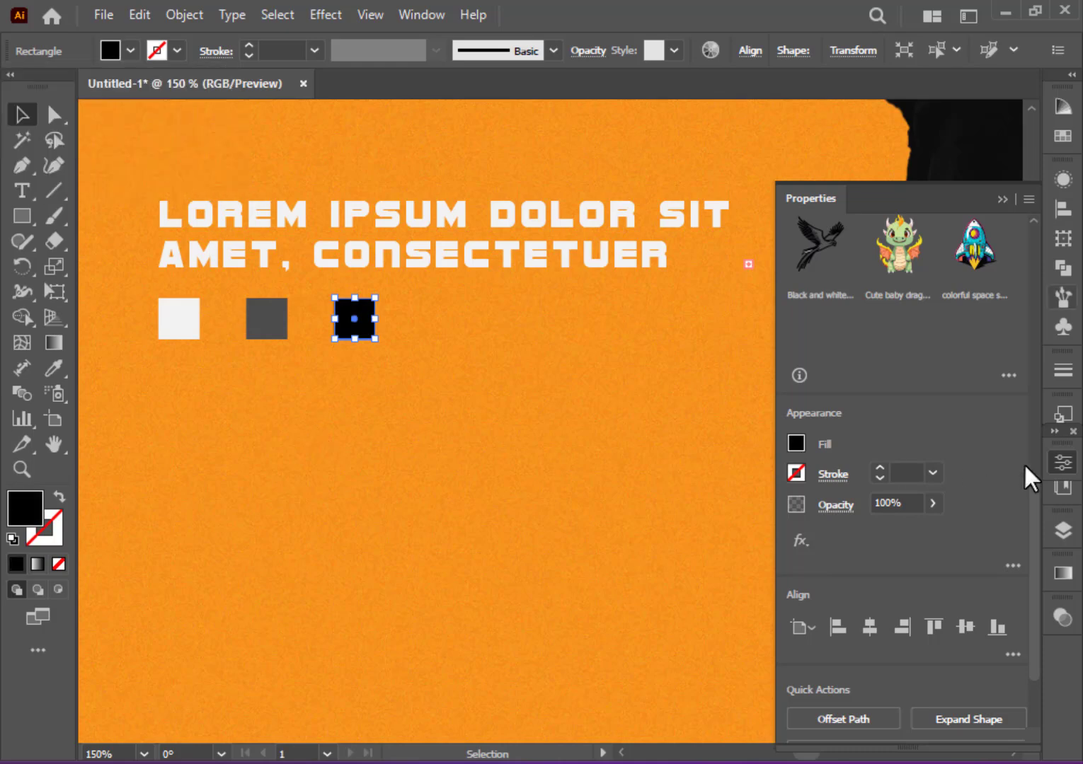
pyautogui.click(1063, 468)
# - Draw a small black circle on the orange near the poster's lower right corner
pyautogui.hotkey('ctrl', '-')
pyautogui.hotkey('ctrl', '-')
pyautogui.hotkey('ctrl', '-')
pyautogui.hotkey('ctrl', '-')
pyautogui.scroll(2, 842, 587)
pyautogui.scroll(1, 835, 579)
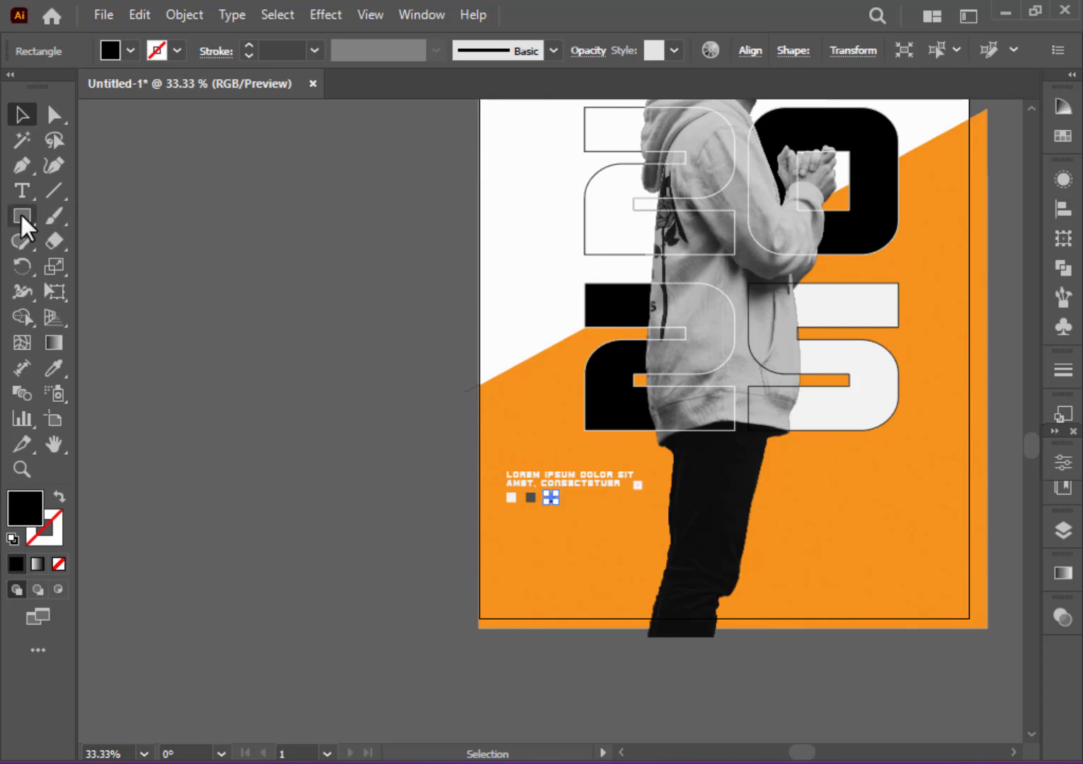
pyautogui.moveTo(21, 216); pyautogui.dragTo(92, 267)
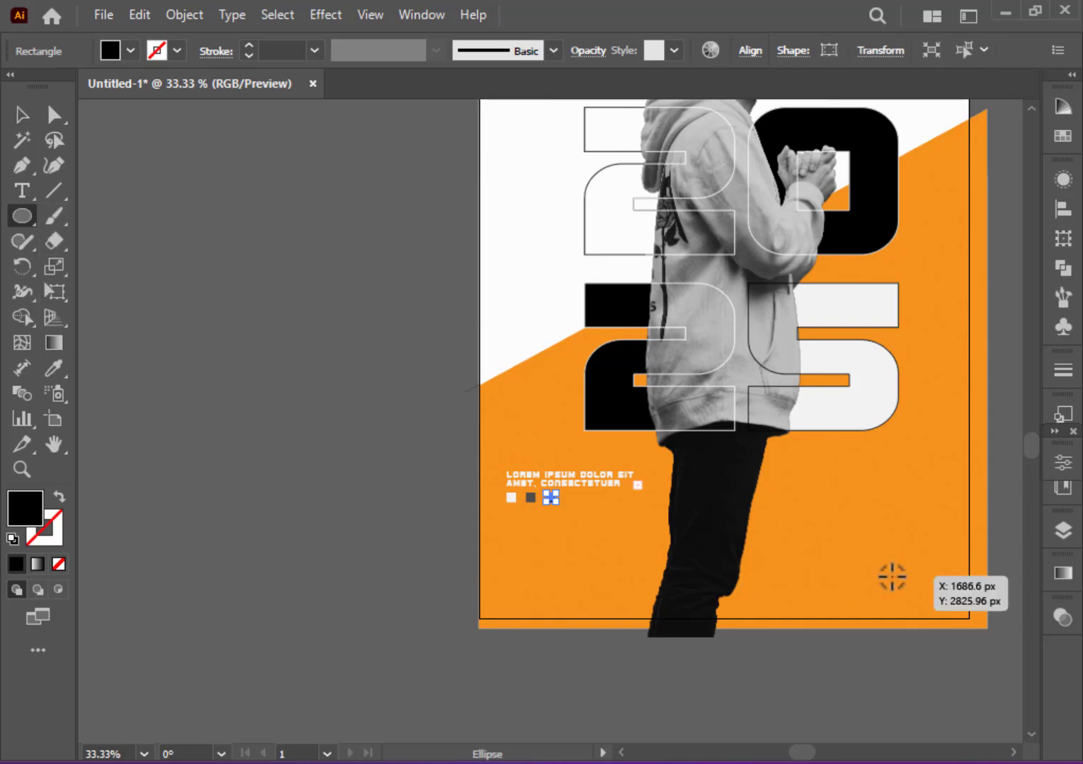
pyautogui.moveTo(893, 577); pyautogui.dragTo(900, 584)
# - Shrink the black circle to a small dot and duplicate it rightward into an evenly spaced row of three
pyautogui.hotkey('ctrl', '+')
pyautogui.hotkey('ctrl', '+')
pyautogui.hotkey('ctrl', '+')
pyautogui.hotkey('ctrl', '+')
pyautogui.hotkey('ctrl', '+')
pyautogui.click(21, 114)
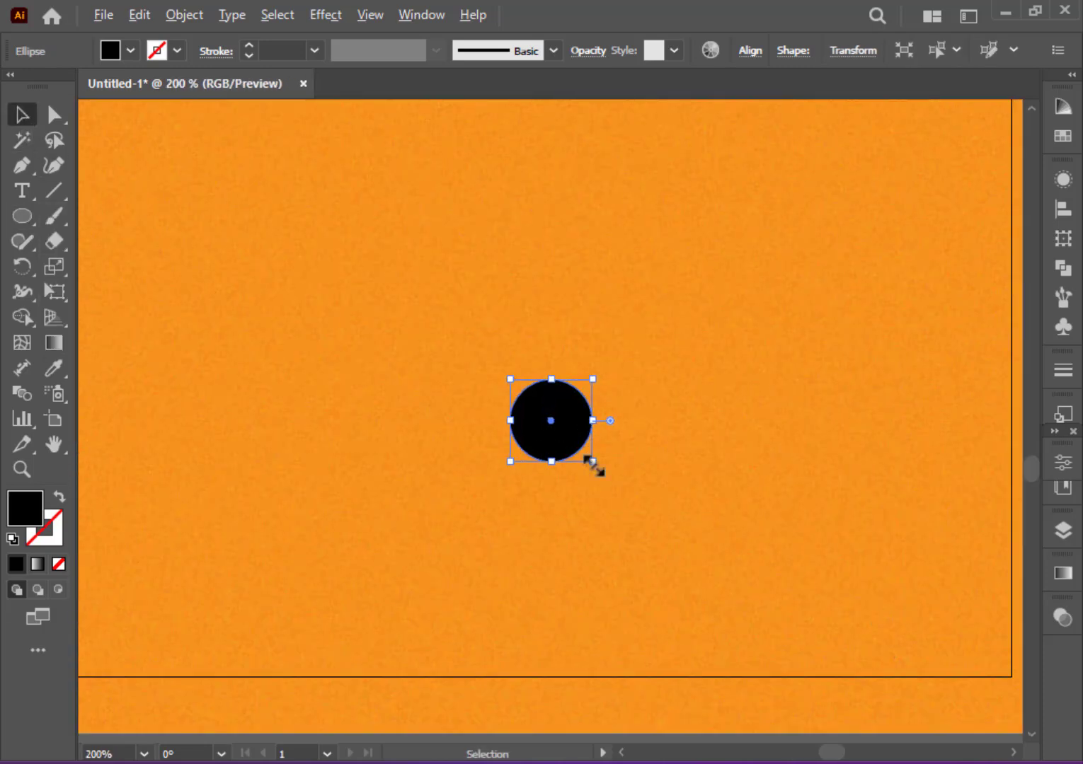
pyautogui.moveTo(591, 460); pyautogui.dragTo(603, 422)
pyautogui.hotkey('ctrl', 'd')
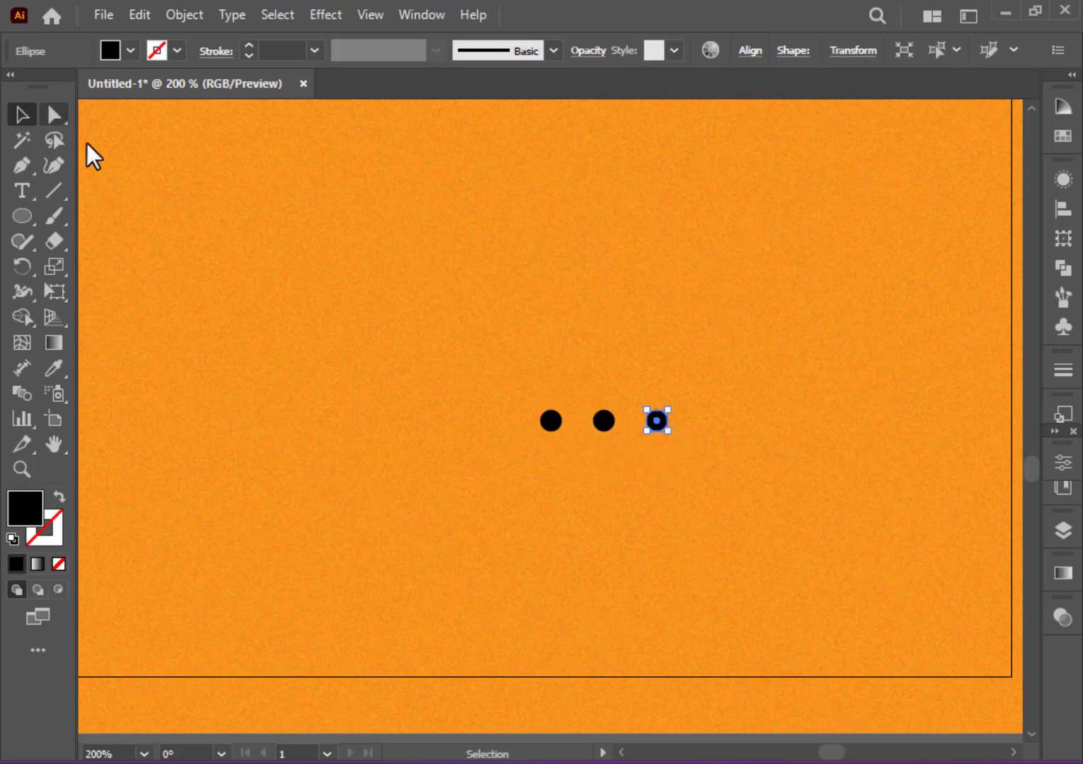
# - Move the row of three black dots up and to the right, closer to the poster's right edge
pyautogui.press('a')
pyautogui.moveTo(714, 445); pyautogui.dragTo(726, 460)
pyautogui.hotkey('ctrl', '-')
pyautogui.hotkey('ctrl', '-')
pyautogui.hotkey('ctrl', '-')
pyautogui.hotkey('ctrl', '-')
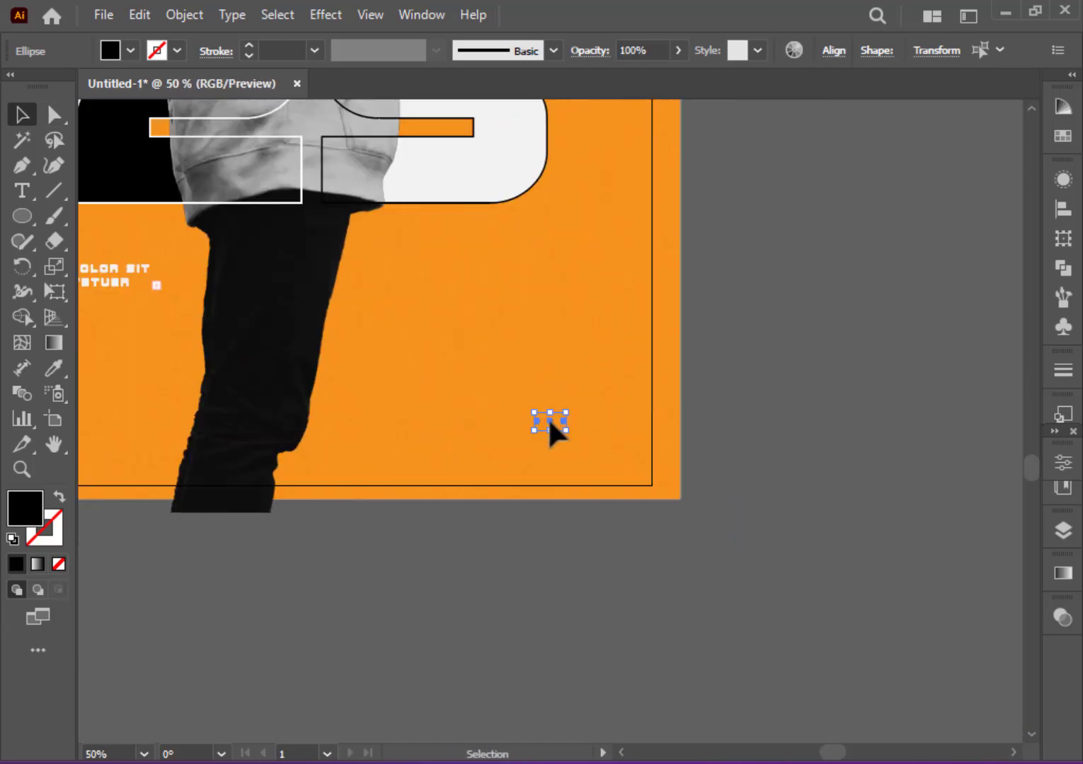
pyautogui.moveTo(548, 417); pyautogui.dragTo(589, 403)
pyautogui.hotkey('ctrl', '+')
pyautogui.hotkey('ctrl', '+')
pyautogui.hotkey('ctrl', '+')
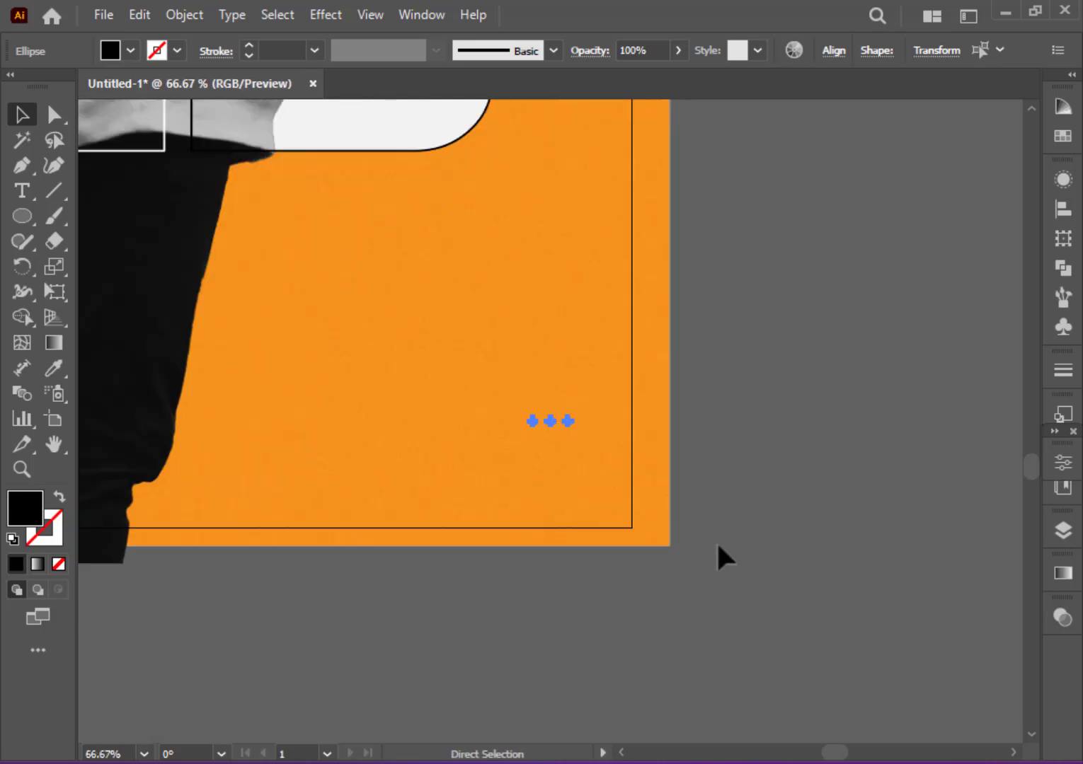
# - Add the text 2025 below the three dots and fill it with the lightest grey
pyautogui.click(22, 190)
pyautogui.click(506, 516)
pyautogui.write('2025')
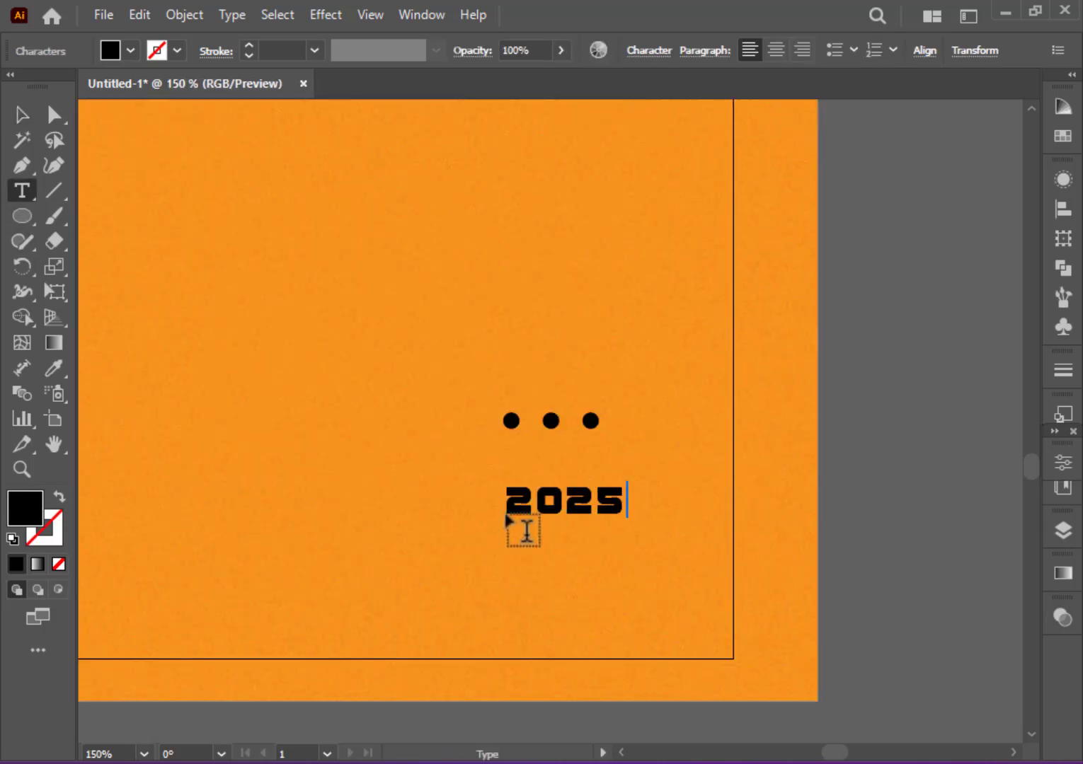
pyautogui.click(130, 50)
pyautogui.click(176, 164)
pyautogui.click(129, 50)
pyautogui.click(21, 116)
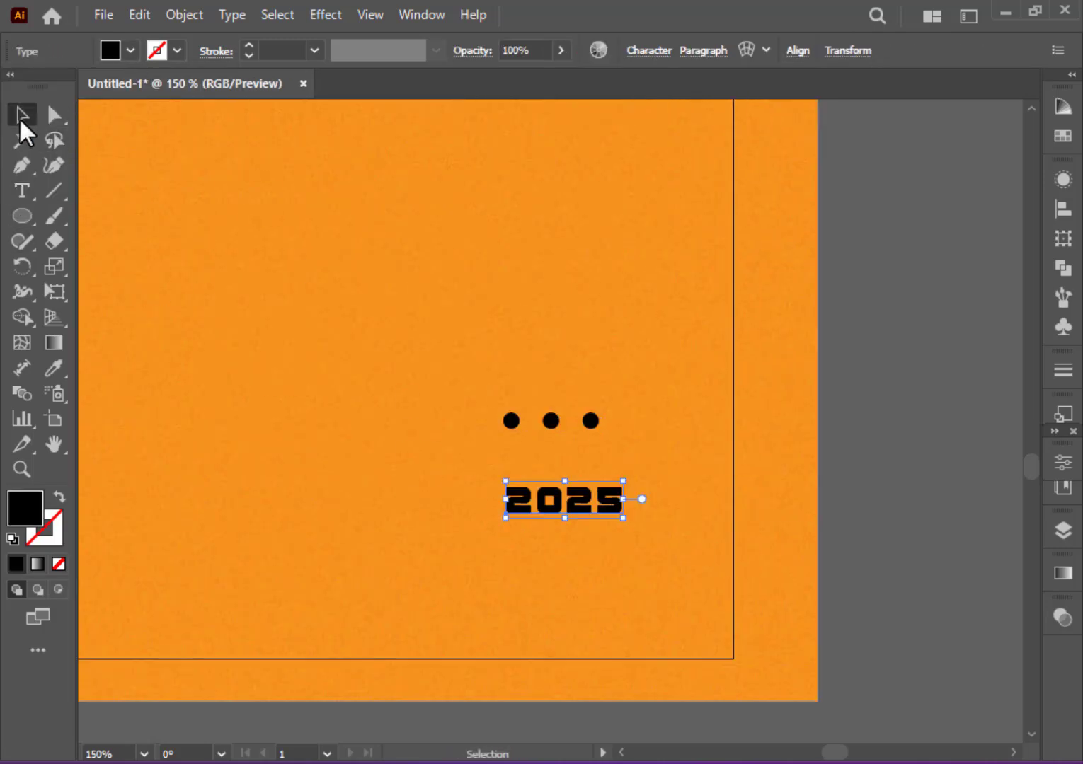
pyautogui.click(130, 50)
pyautogui.click(177, 164)
pyautogui.click(129, 49)
# - Move the 2025 text up beneath the dots and spread the outer two dots to match the text's width
pyautogui.moveTo(583, 499); pyautogui.dragTo(571, 459)
pyautogui.hotkey('ctrl', '=')
pyautogui.hotkey('ctrl', '=')
pyautogui.moveTo(468, 354); pyautogui.dragTo(452, 354)
pyautogui.moveTo(637, 354); pyautogui.dragTo(653, 356)
pyautogui.click(704, 495)
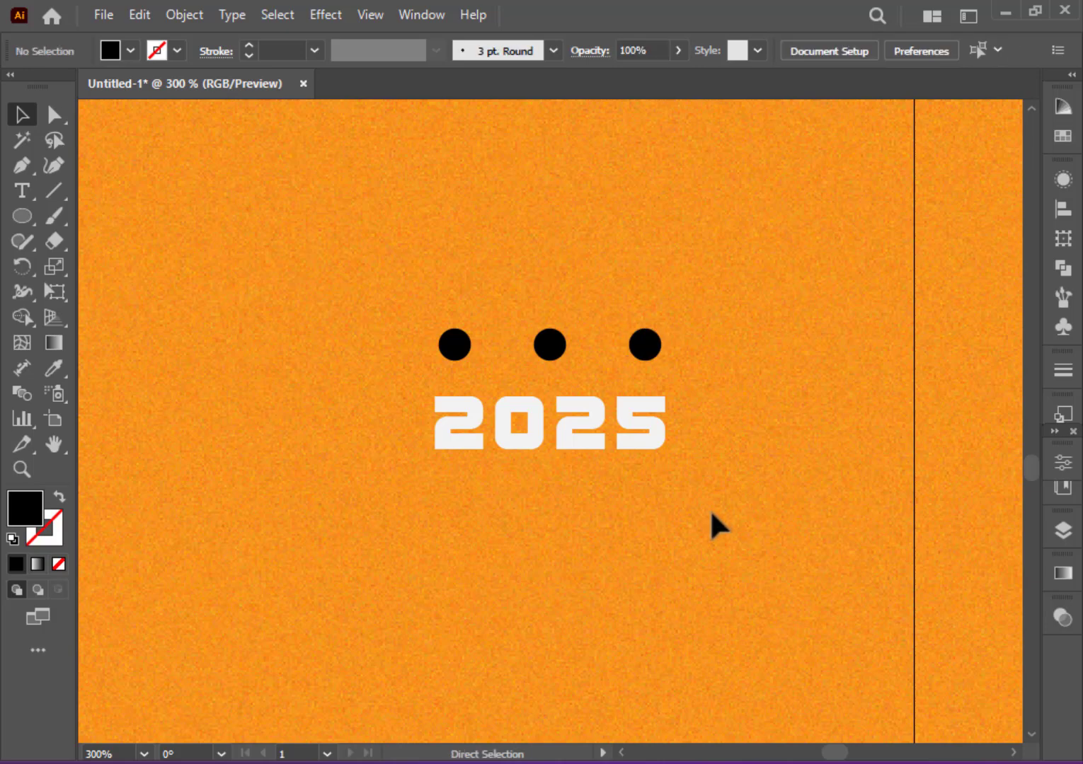
# - Select the three dots and the 2025 text together and scale them up slightly
pyautogui.hotkey('ctrl', '-')
pyautogui.hotkey('ctrl', '-')
pyautogui.hotkey('ctrl', '-')
pyautogui.hotkey('ctrl', '-')
pyautogui.hotkey('ctrl', '-')
pyautogui.hotkey('ctrl', '-')
pyautogui.hotkey('ctrl', '=')
pyautogui.hotkey('ctrl', '=')
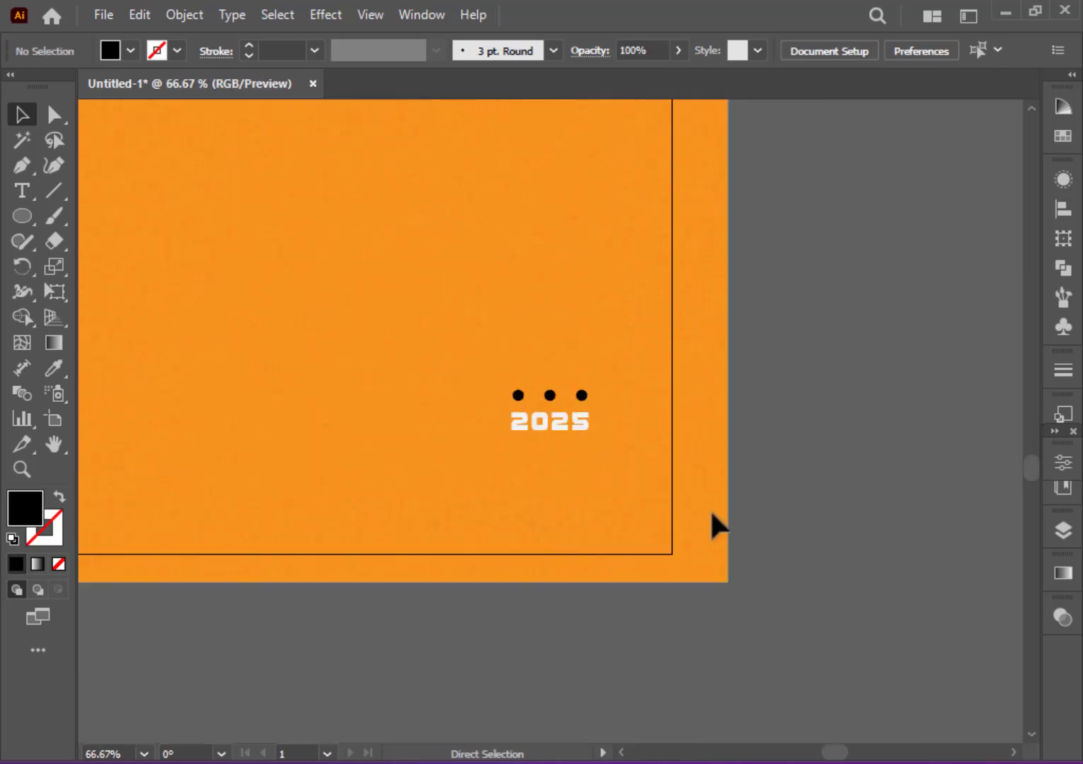
pyautogui.hotkey('ctrl', '=')
pyautogui.hotkey('ctrl', '=')
pyautogui.moveTo(473, 362); pyautogui.dragTo(617, 450)
pyautogui.click(621, 488)
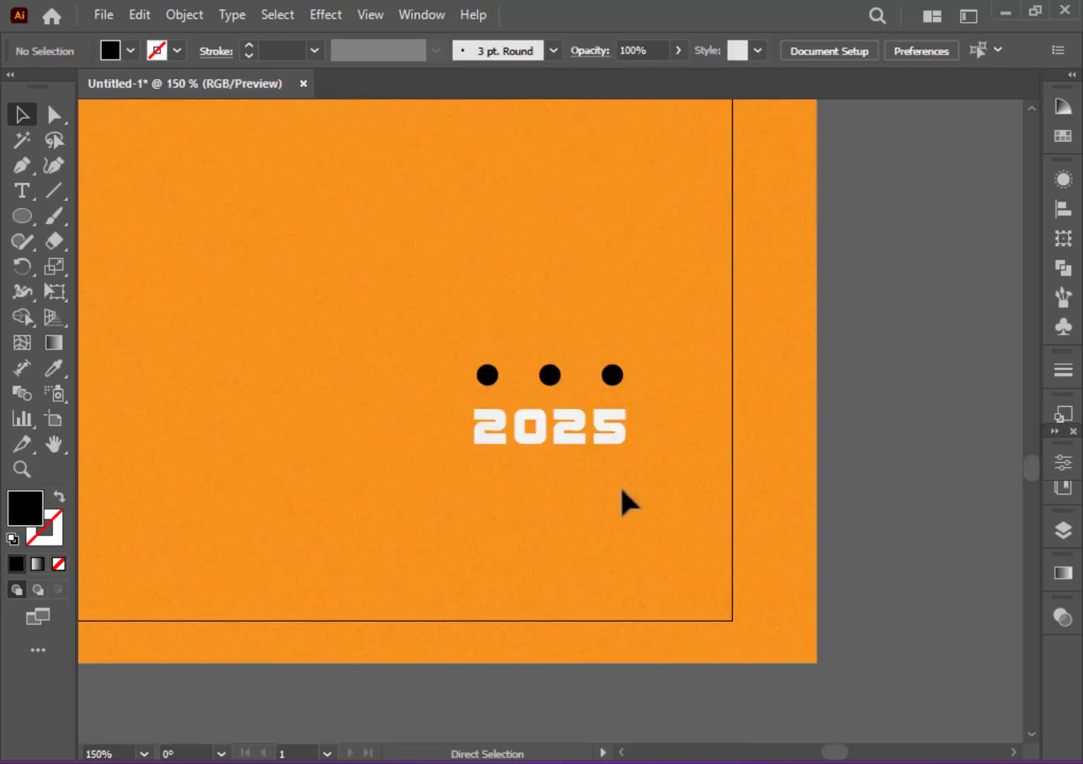
# - Draw an area text frame with placeholder text on the white area to the right of the man's face
pyautogui.hotkey('ctrl', '-')
pyautogui.hotkey('ctrl', '-')
pyautogui.hotkey('ctrl', '-')
pyautogui.hotkey('ctrl', '-')
pyautogui.hotkey('ctrl', '-')
pyautogui.scroll(3, 700, 563)
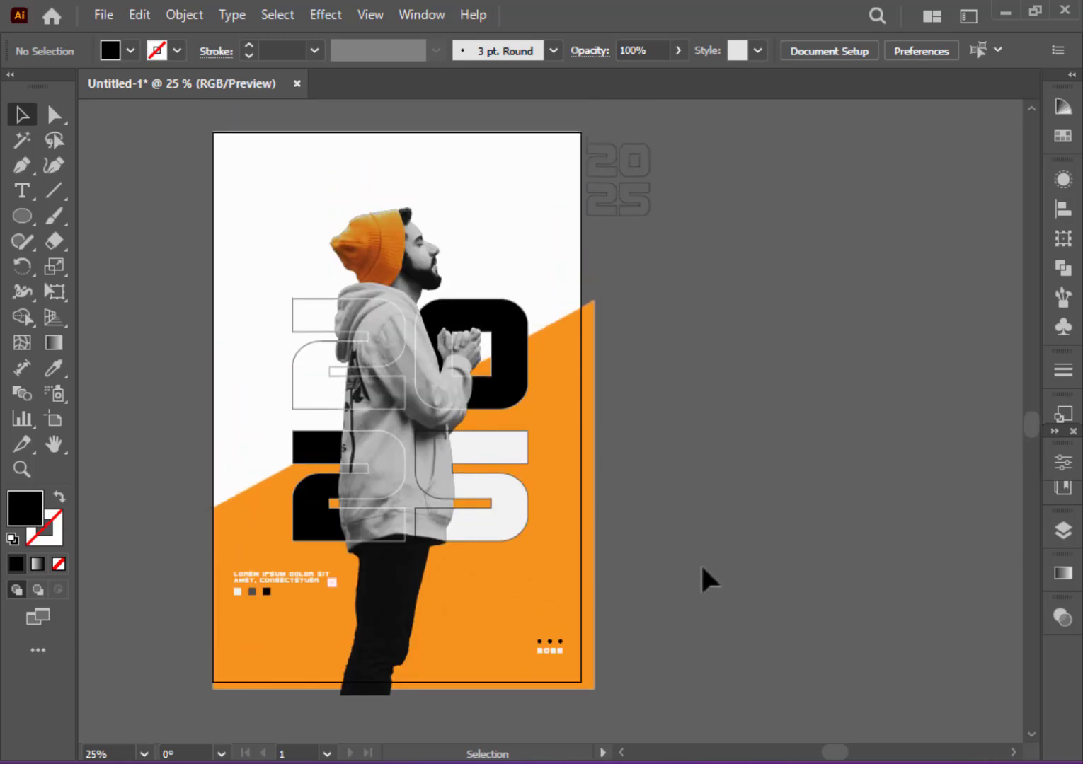
pyautogui.scroll(2, 700, 563)
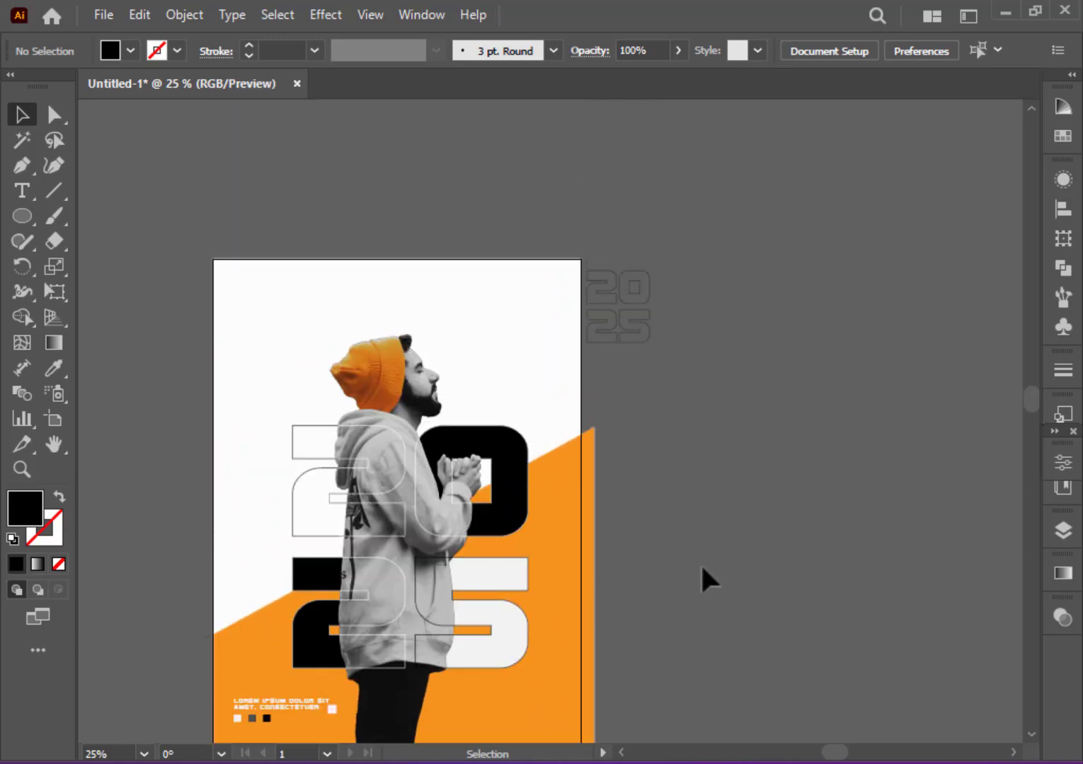
pyautogui.press('t')
pyautogui.moveTo(457, 326); pyautogui.dragTo(562, 384)
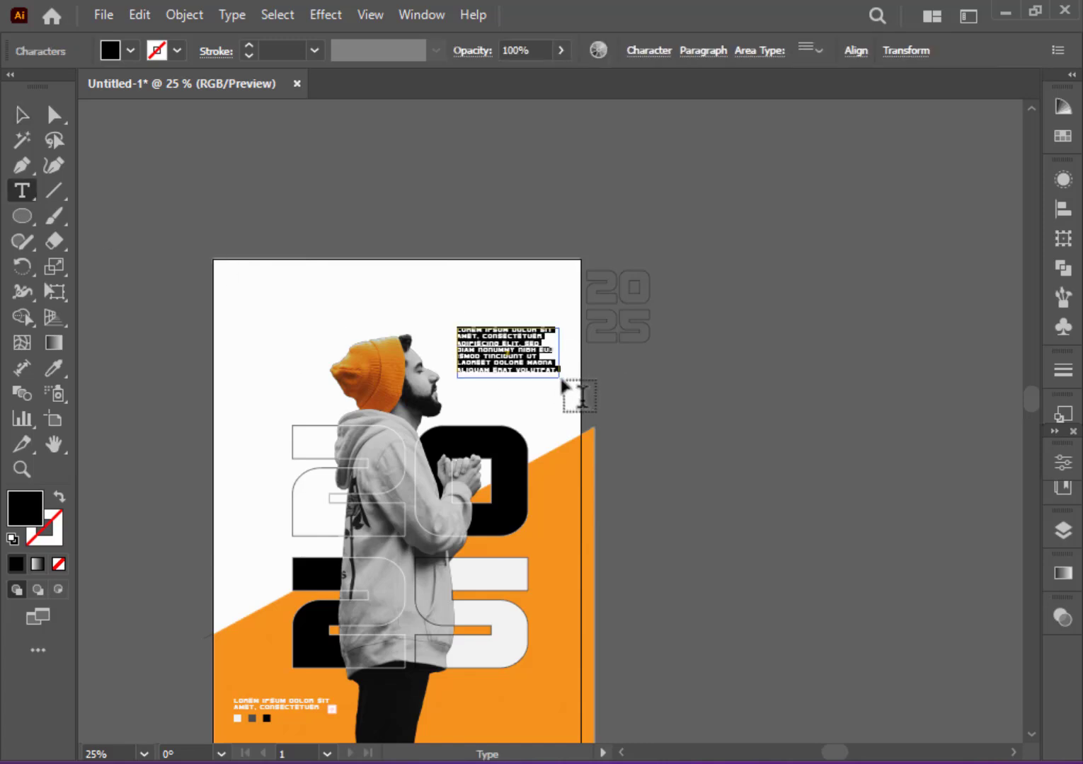
# - Fill the placeholder paragraph with dark grey and shorten its frame to five lines of text
pyautogui.click(22, 115)
pyautogui.click(580, 364)
pyautogui.click(556, 361)
pyautogui.click(110, 51)
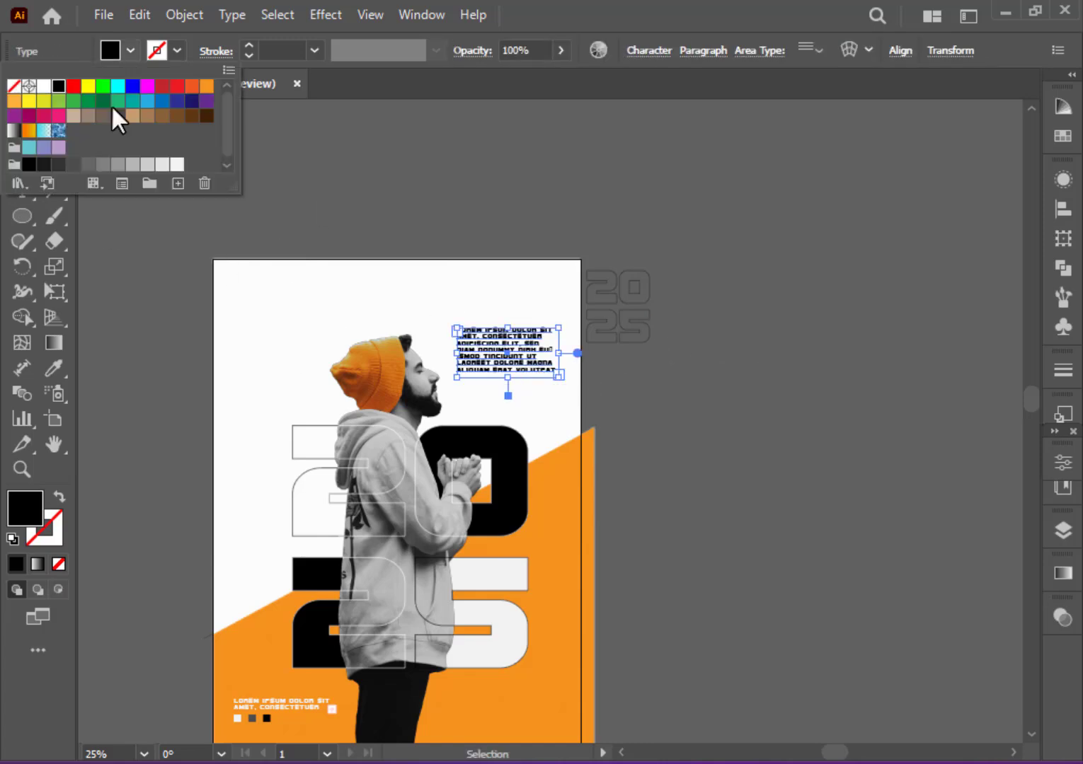
pyautogui.click(73, 170)
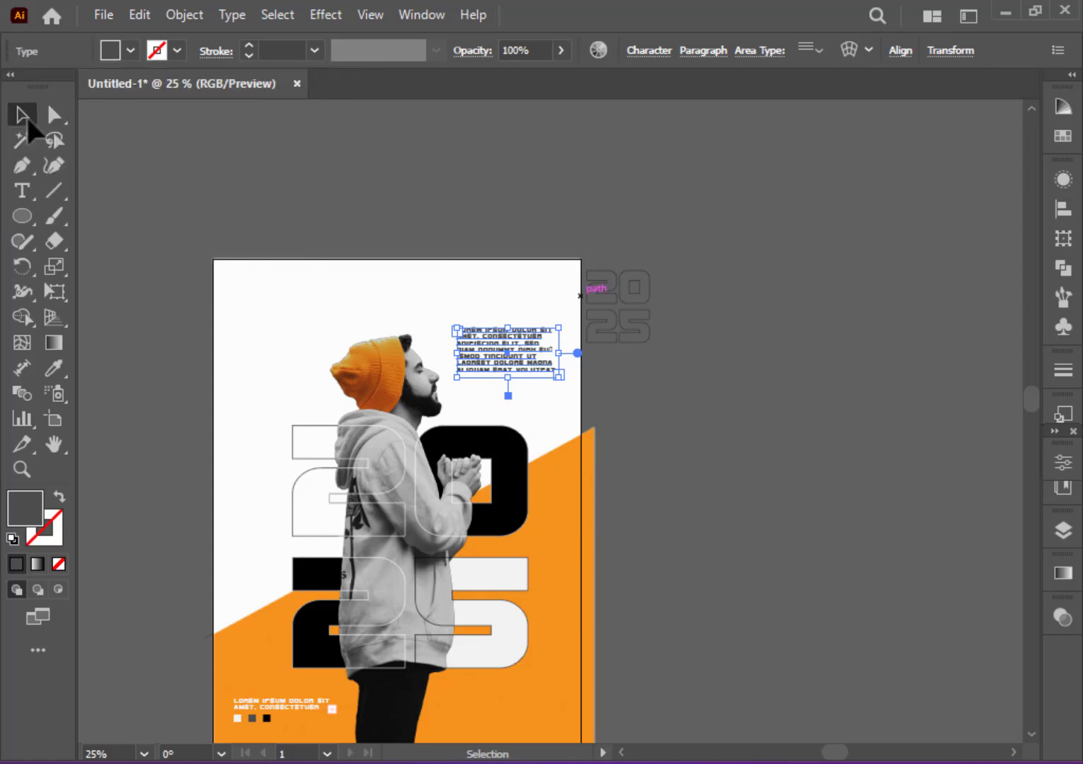
pyautogui.moveTo(559, 376); pyautogui.dragTo(514, 347)
pyautogui.click(785, 383)
pyautogui.press('space')
pyautogui.moveTo(581, 512); pyautogui.dragTo(653, 390)
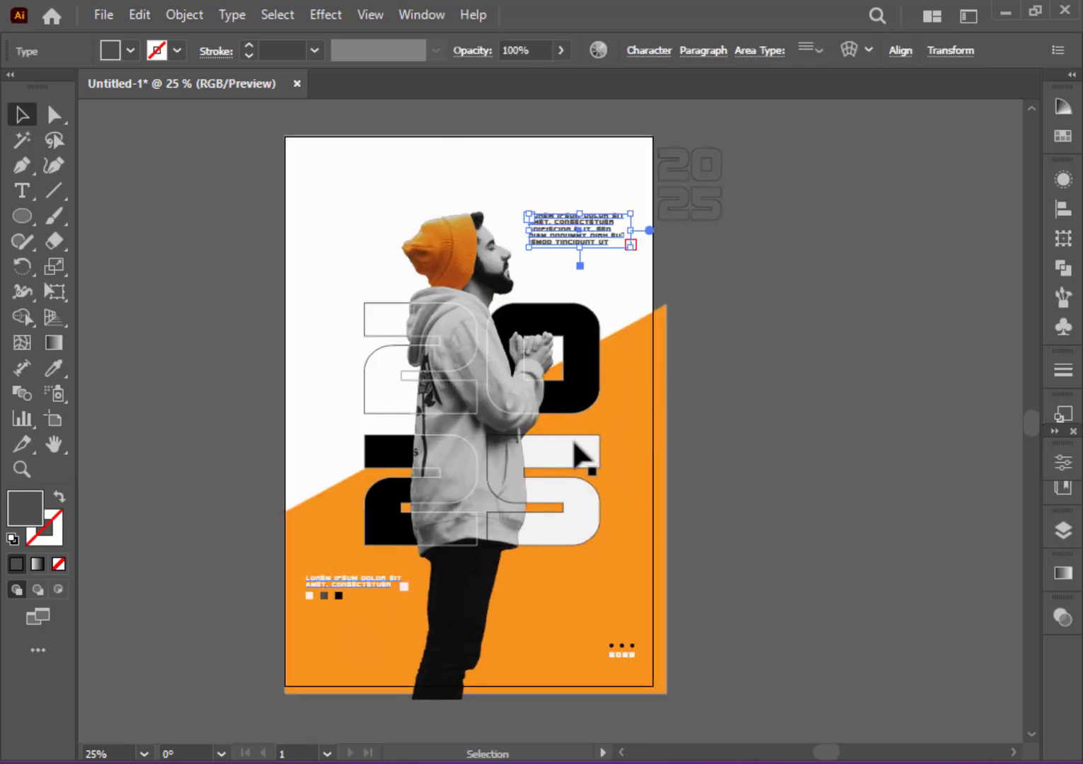
# - Group the three small squares under the lower placeholder text
pyautogui.keyDown('ctrl'); pyautogui.click(341, 600); pyautogui.keyUp('ctrl')
pyautogui.keyDown('ctrl'); pyautogui.click(327, 599); pyautogui.keyUp('ctrl')
pyautogui.hotkey('ctrl', '+')
pyautogui.hotkey('ctrl', '+')
pyautogui.hotkey('ctrl', '+')
pyautogui.hotkey('ctrl', '+')
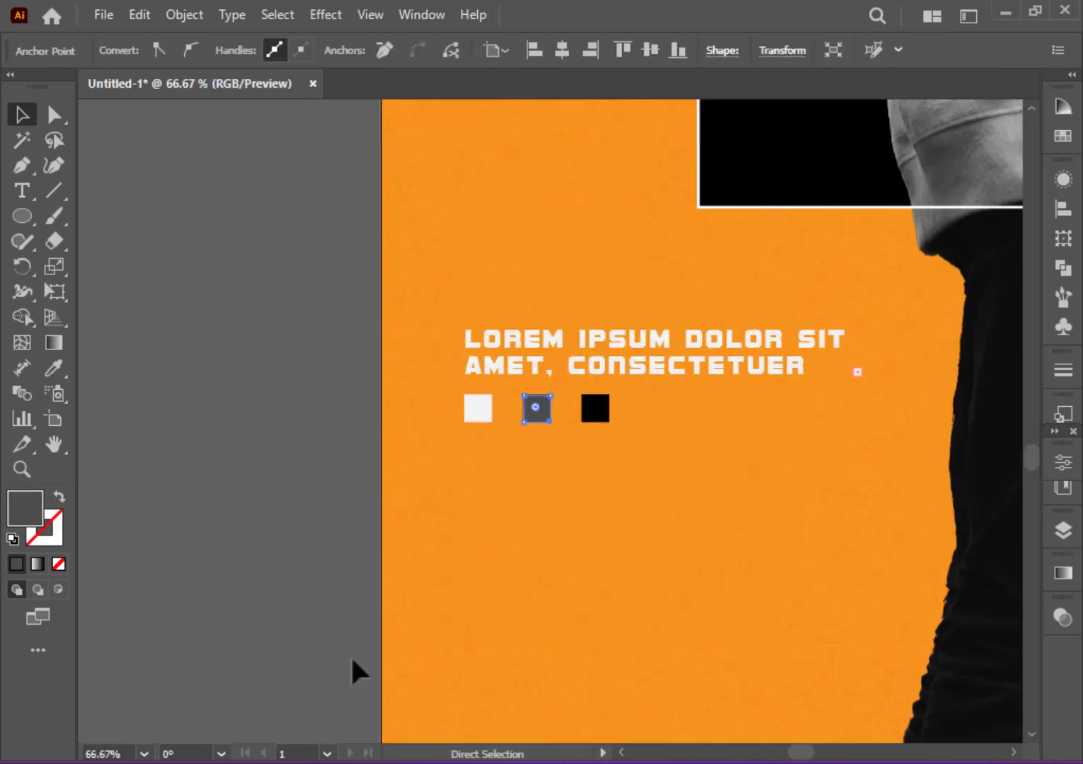
pyautogui.moveTo(427, 410); pyautogui.dragTo(629, 440)
pyautogui.hotkey('ctrl', 'g')
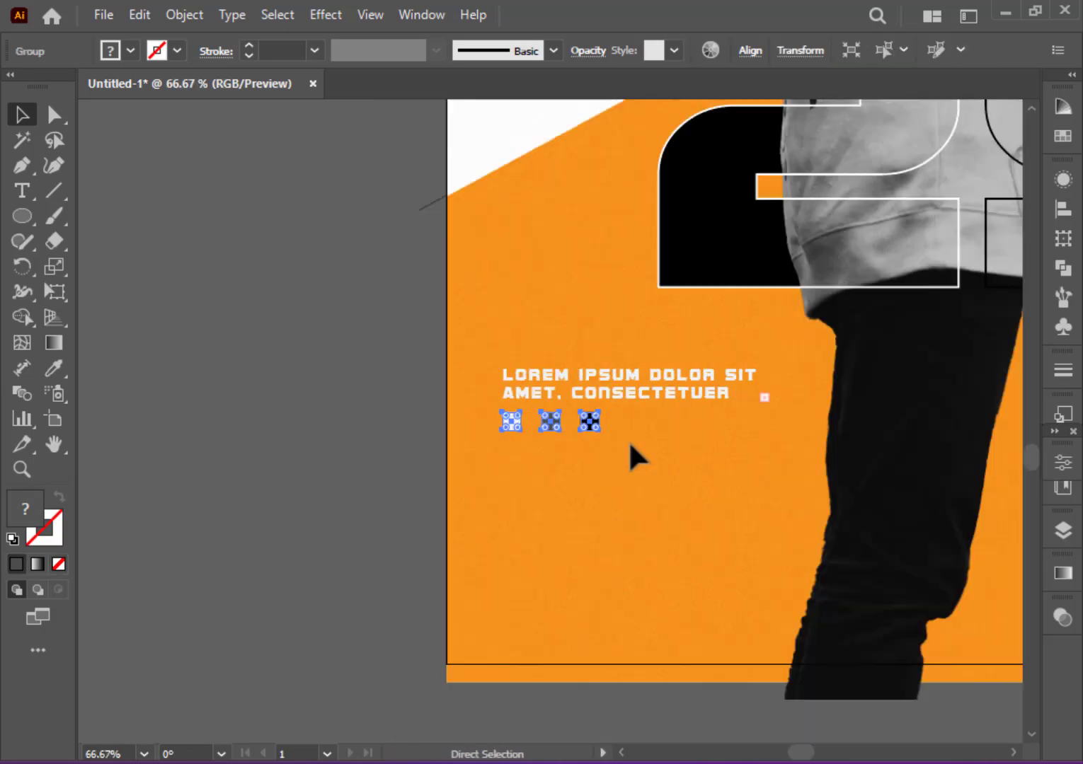
# - Duplicate the group of squares to just below the upper placeholder paragraph, aligned with the text's left edge
pyautogui.hotkey('ctrl', '-')
pyautogui.hotkey('ctrl', '-')
pyautogui.hotkey('ctrl', '-')
pyautogui.hotkey('ctrl', '-')
pyautogui.scroll(3, 563, 599)
pyautogui.moveTo(564, 550); pyautogui.dragTo(785, 211)
pyautogui.hotkey('ctrl', '+')
pyautogui.hotkey('ctrl', '+')
pyautogui.hotkey('ctrl', '+')
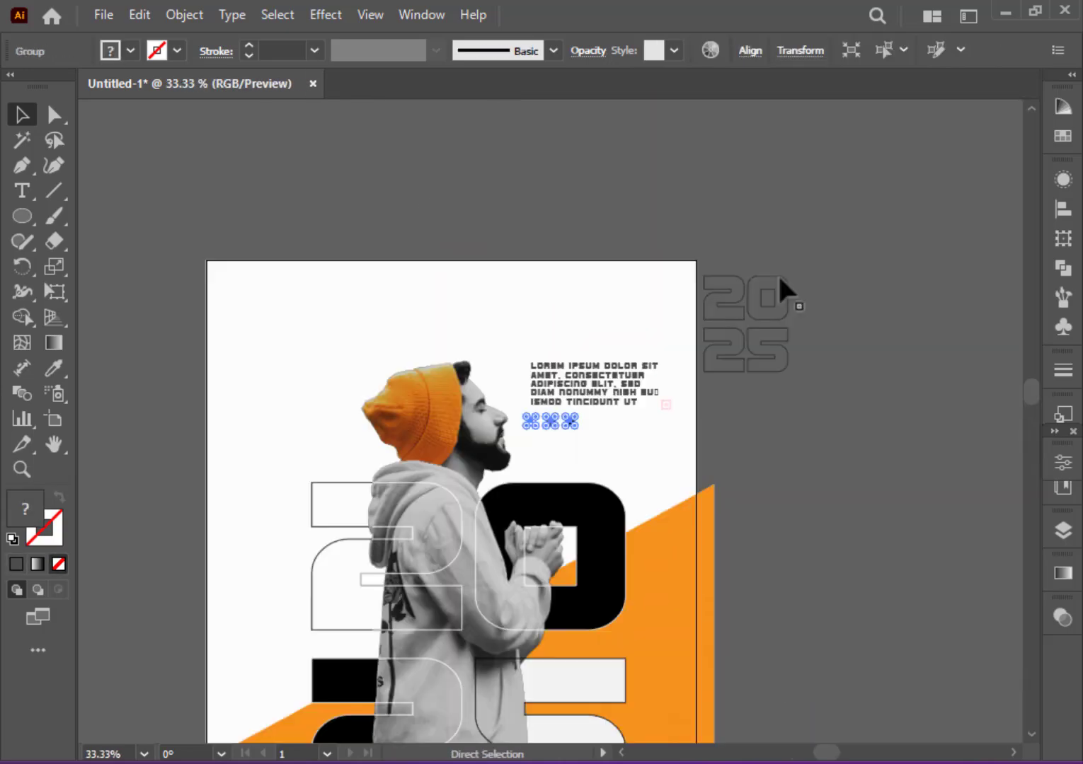
pyautogui.click(658, 434)
pyautogui.moveTo(555, 418); pyautogui.dragTo(564, 410)
# - Ungroup the copied squares and recolour the leftmost one with orange sampled from the background
pyautogui.rightClick(562, 410)
pyautogui.click(640, 508)
pyautogui.click(545, 453)
pyautogui.click(521, 413)
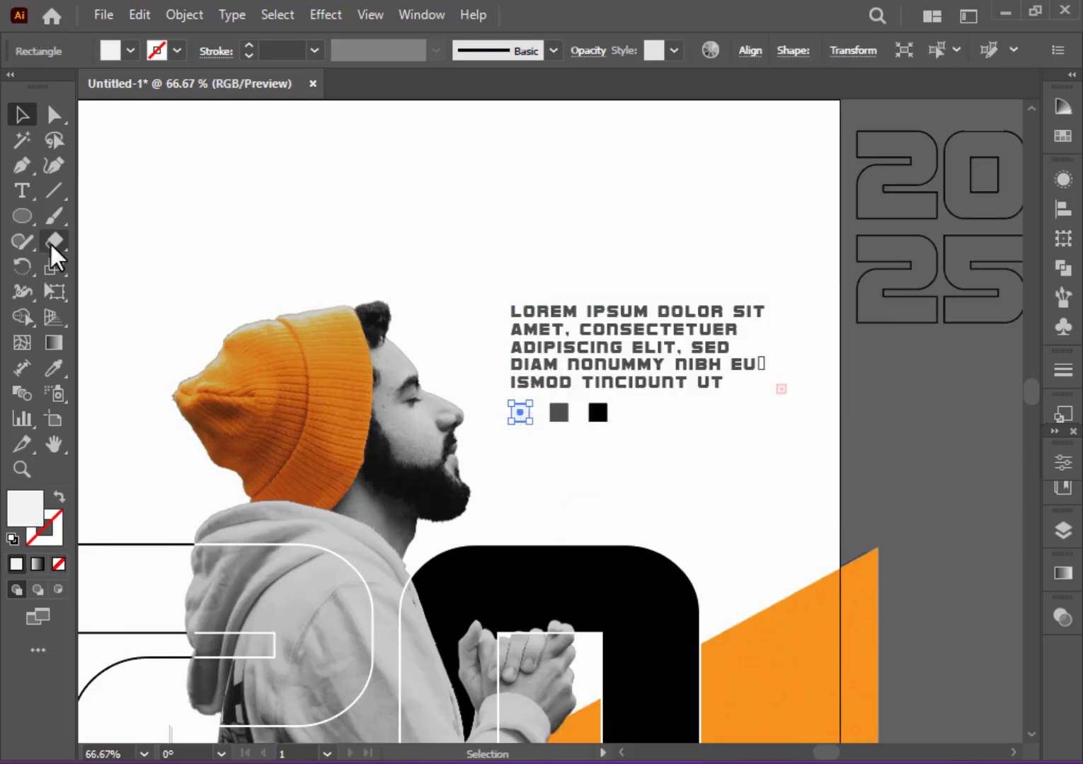
pyautogui.click(54, 368)
pyautogui.click(778, 632)
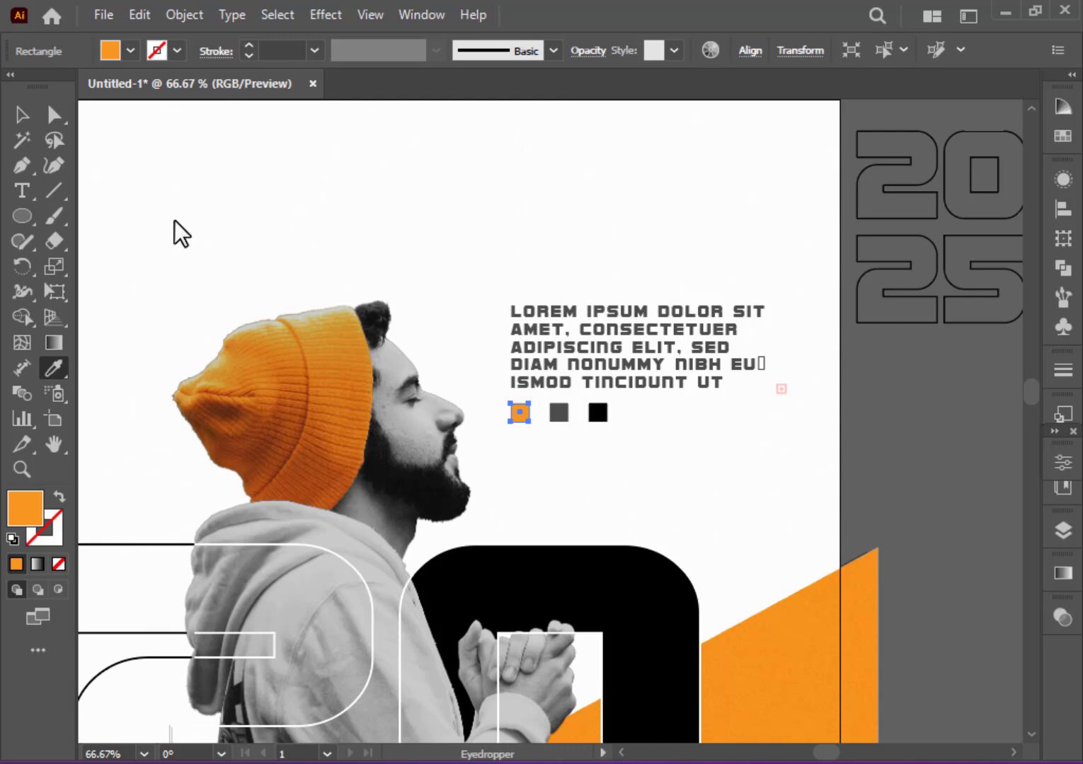
pyautogui.press('v')
pyautogui.click(957, 490)
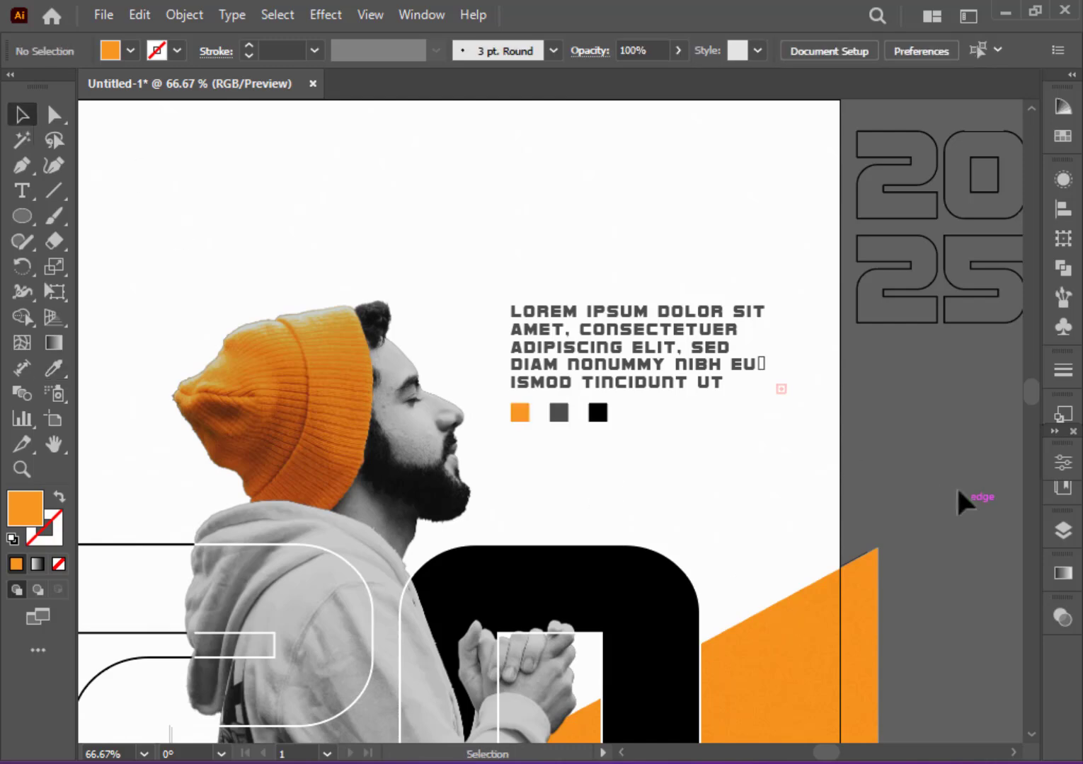
# - Draw a short horizontal line near the poster's upper left corner
pyautogui.scroll(2, 489, 388)
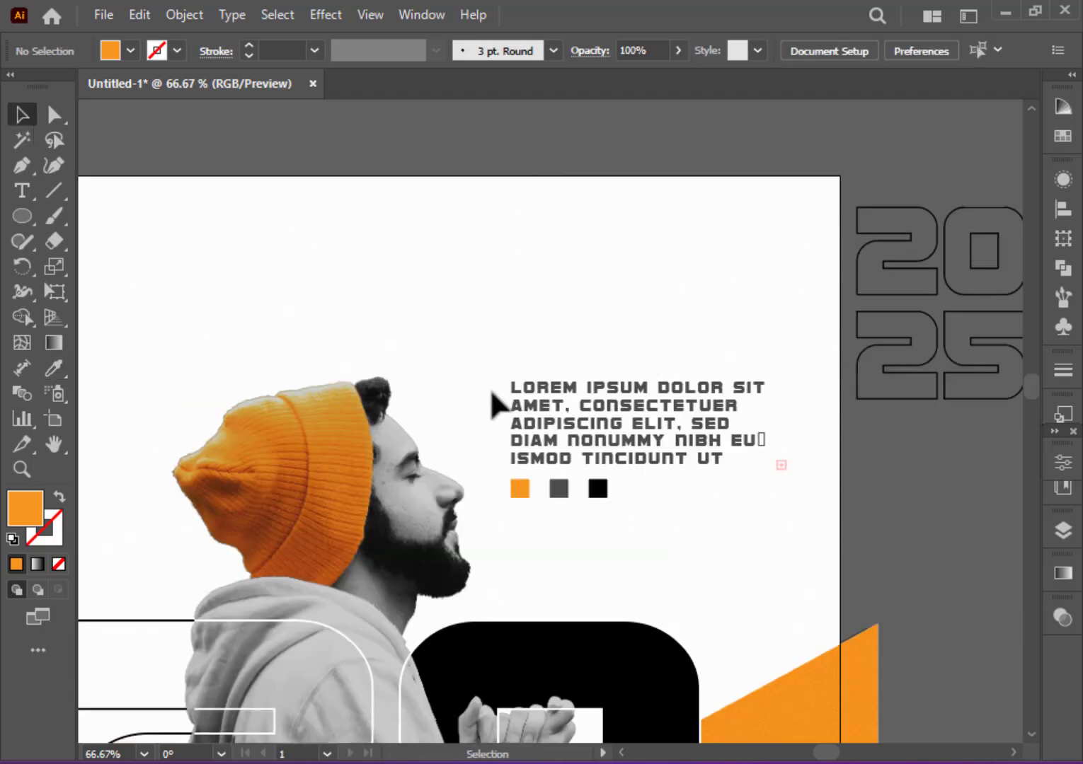
pyautogui.hotkey('ctrl', '-')
pyautogui.moveTo(330, 356); pyautogui.dragTo(636, 334)
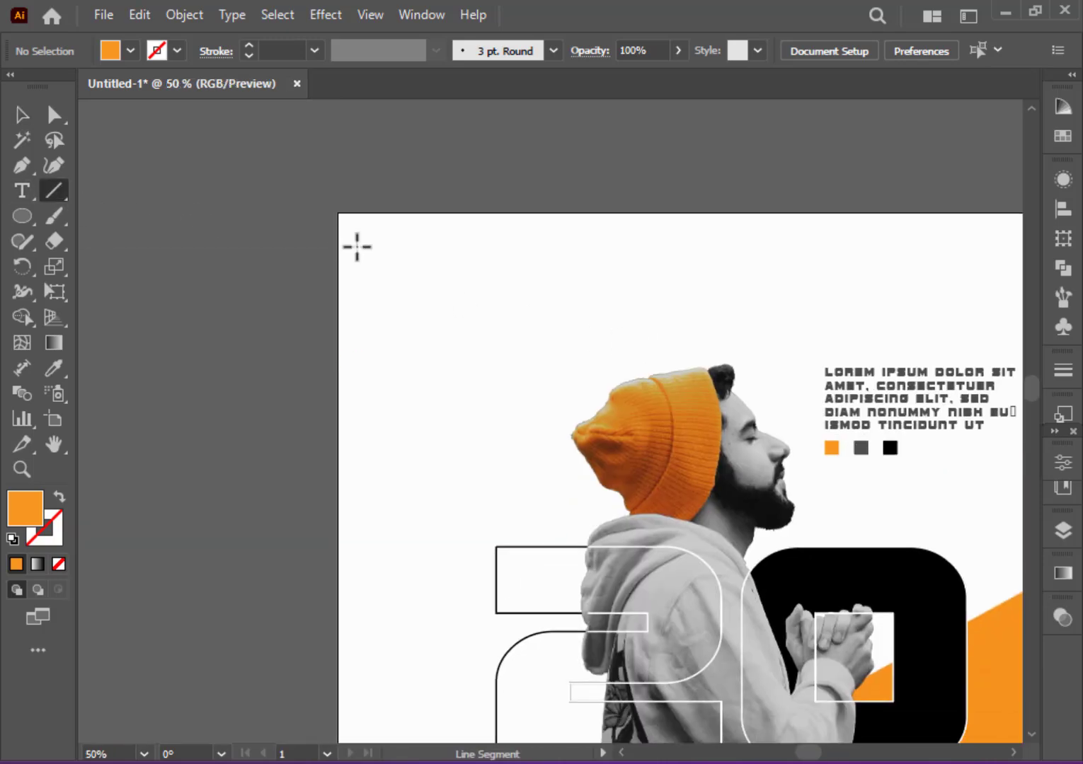
pyautogui.moveTo(356, 246); pyautogui.dragTo(474, 245)
# - Give the new line a dark grey stroke with a weight of 8 pt
pyautogui.click(177, 50)
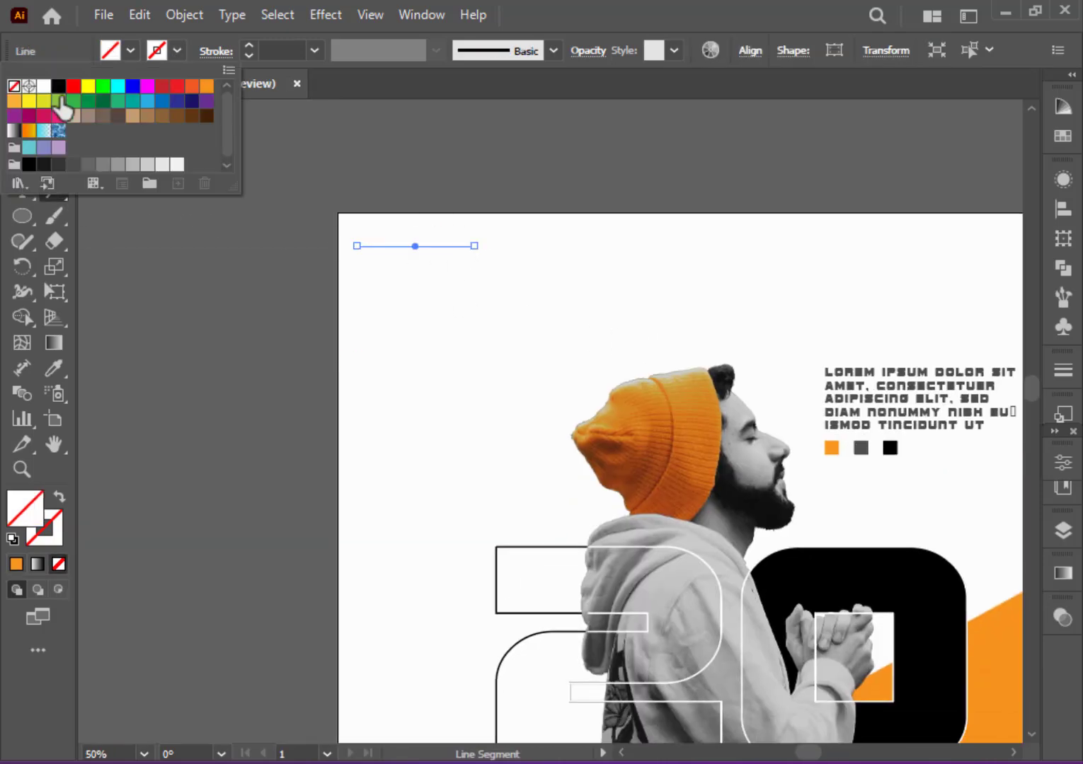
pyautogui.click(60, 168)
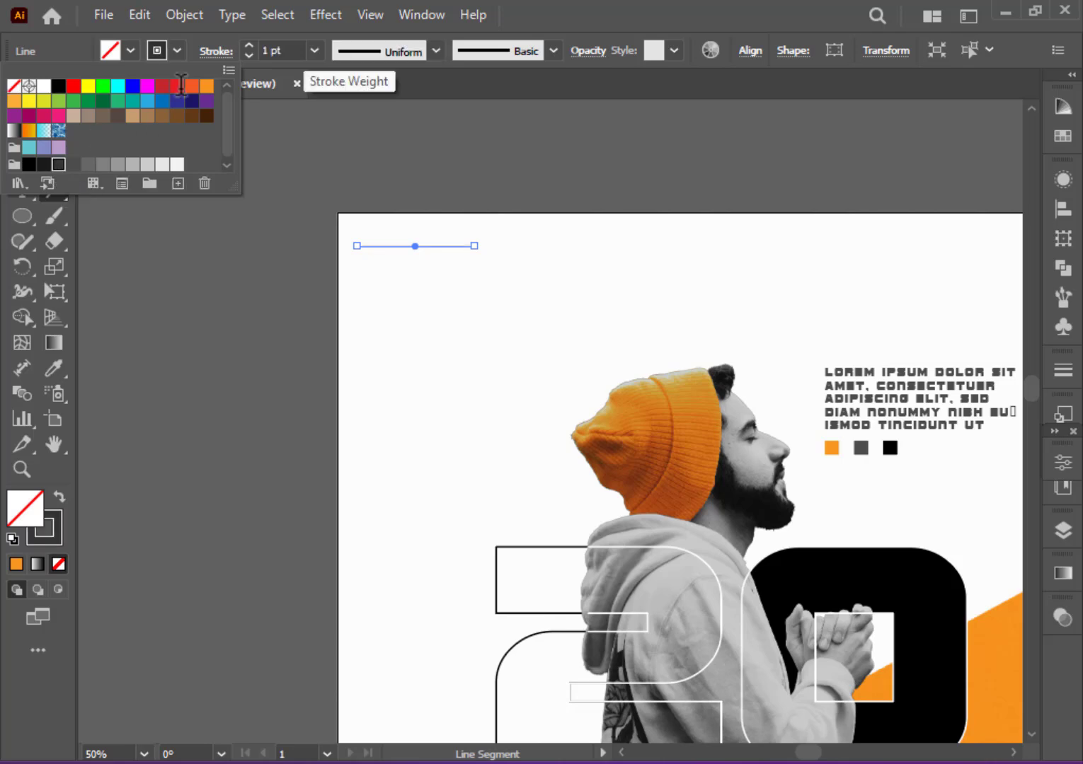
pyautogui.click(248, 47)
pyautogui.click(248, 47)
pyautogui.press('v')
pyautogui.click(138, 190)
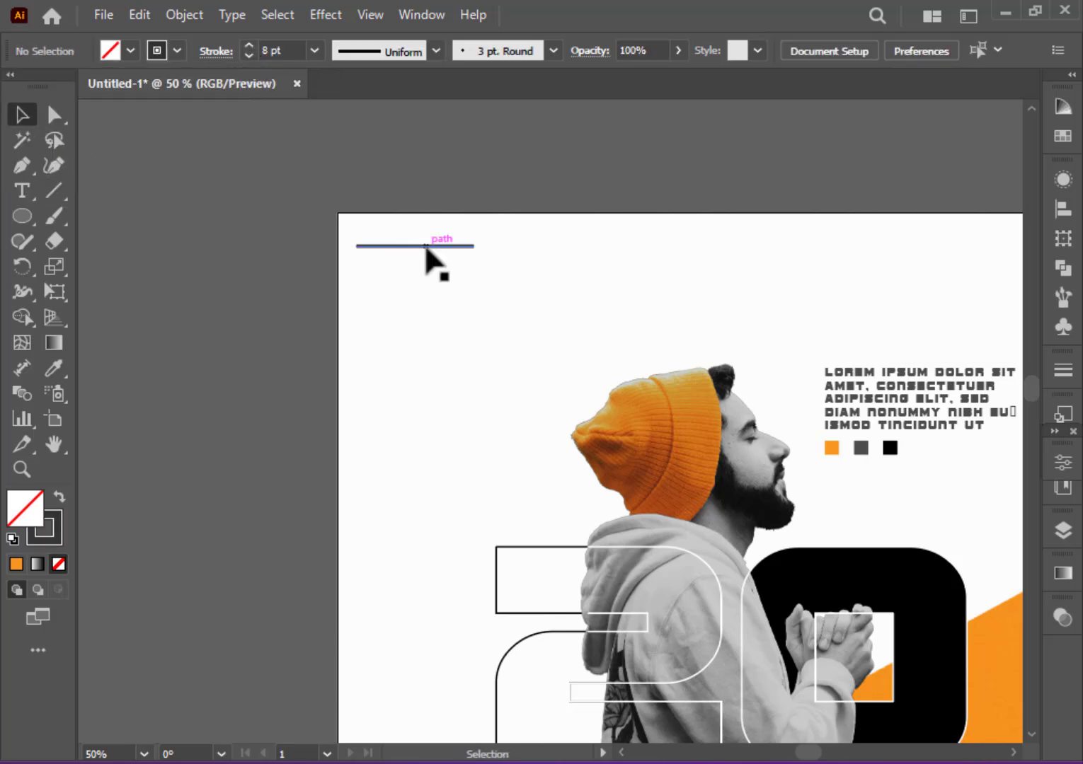
# - Draw a small circle just beyond the line's right end and give it the dark grey as fill without stroke
pyautogui.click(426, 246)
pyautogui.hotkey('ctrl', '=')
pyautogui.press('l')
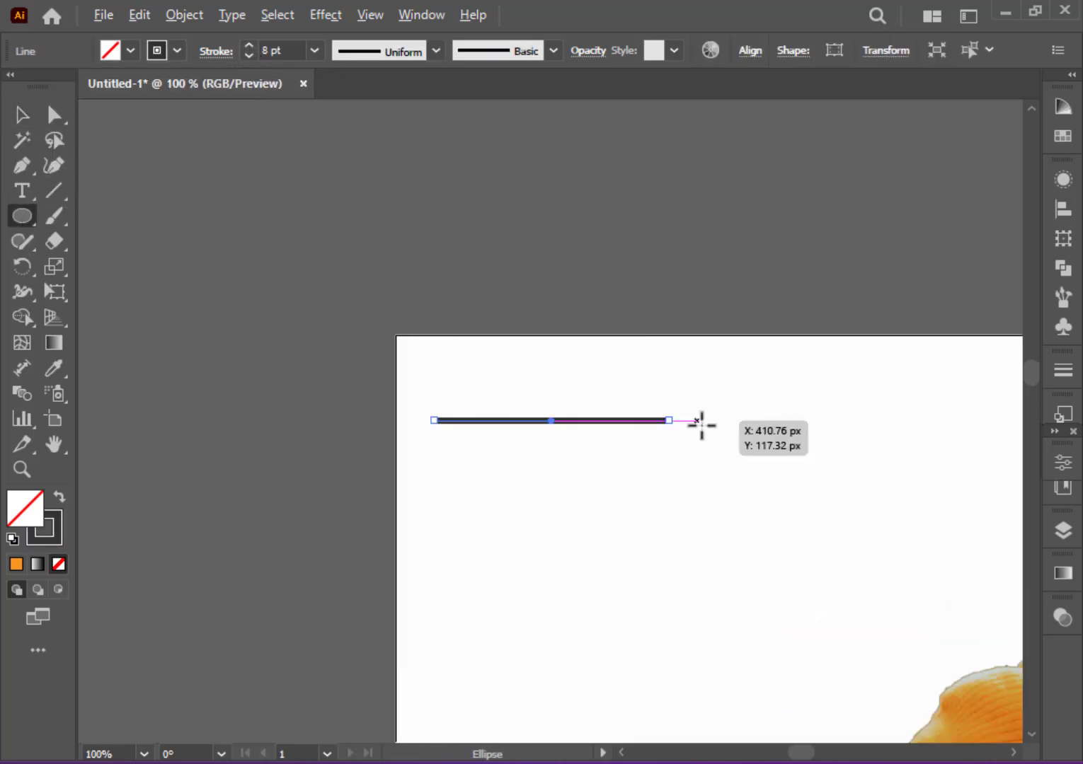
pyautogui.moveTo(697, 421)
pyautogui.mouseDown()
pyautogui.moveTo(707, 429)
pyautogui.moveTo(685, 422)
pyautogui.mouseUp()
pyautogui.click(21, 115)
pyautogui.hotkey('shift', 'x')
pyautogui.click(603, 544)
pyautogui.scroll(1, 603, 544)
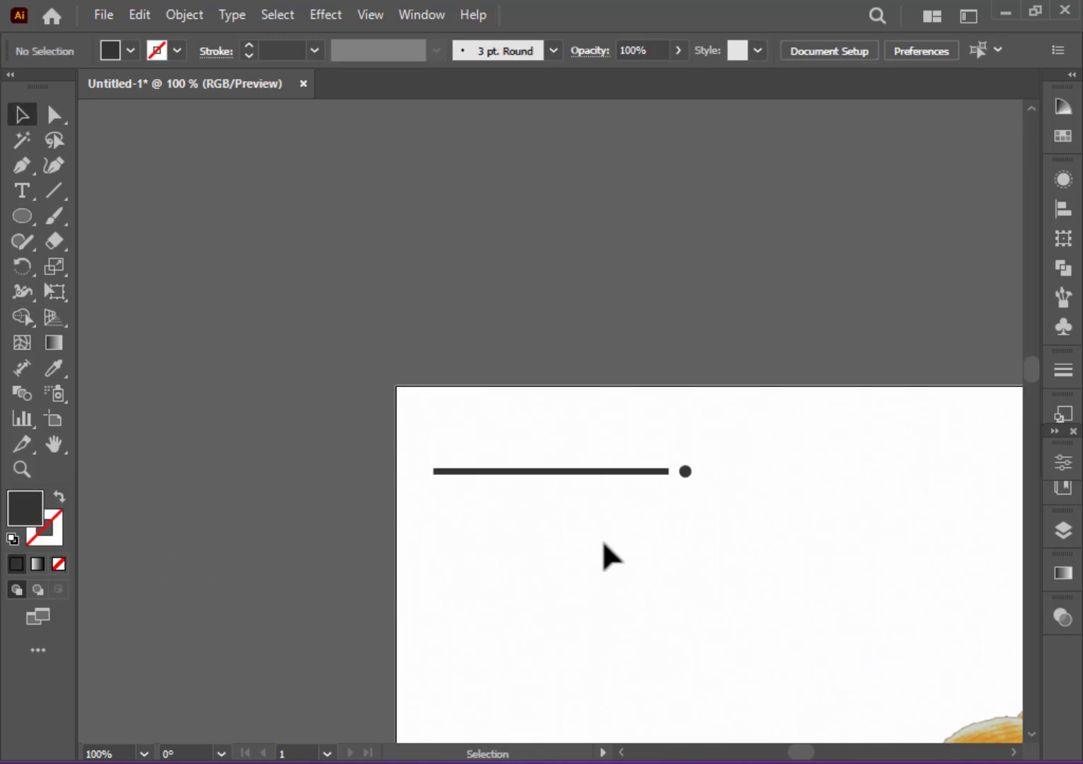
# - Select the line and its end dot together and reduce their overall width slightly
pyautogui.moveTo(435, 426); pyautogui.dragTo(793, 537)
pyautogui.moveTo(695, 484); pyautogui.dragTo(657, 486)
pyautogui.click(658, 488)
# - Add the text YOUTUBE to the right of the dot at the line's end
pyautogui.click(21, 190)
pyautogui.click(669, 472)
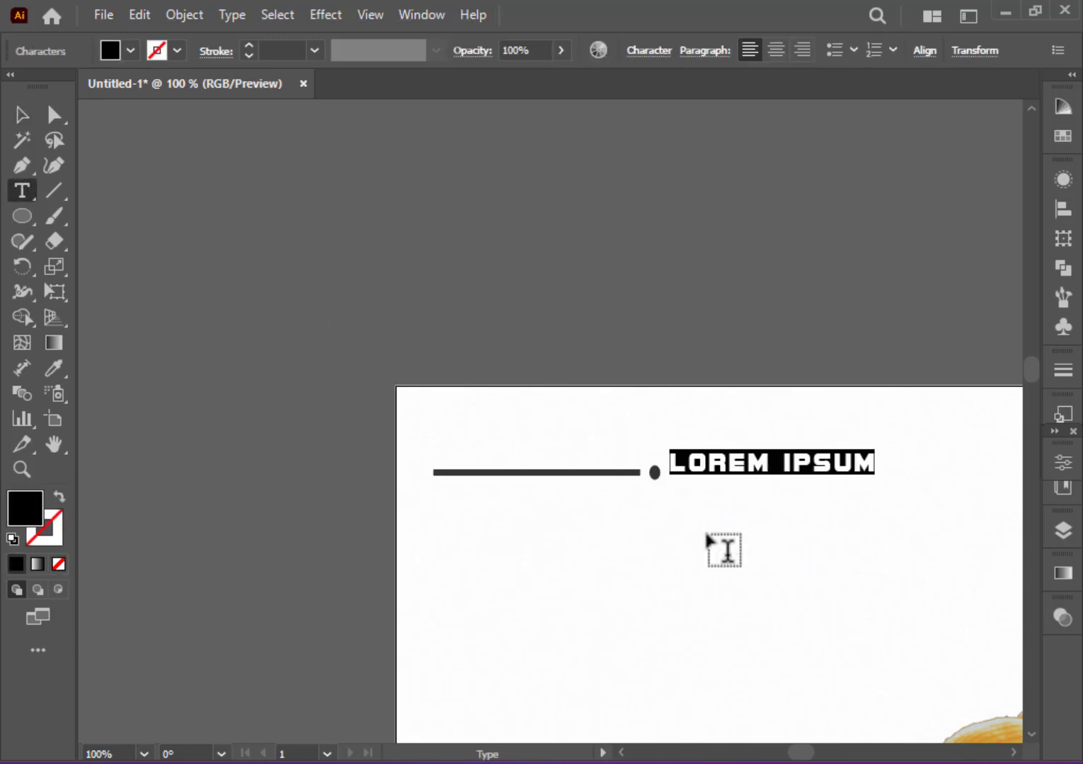
pyautogui.write('YOUTUBE')
pyautogui.hotkey('ctrl', 'a')
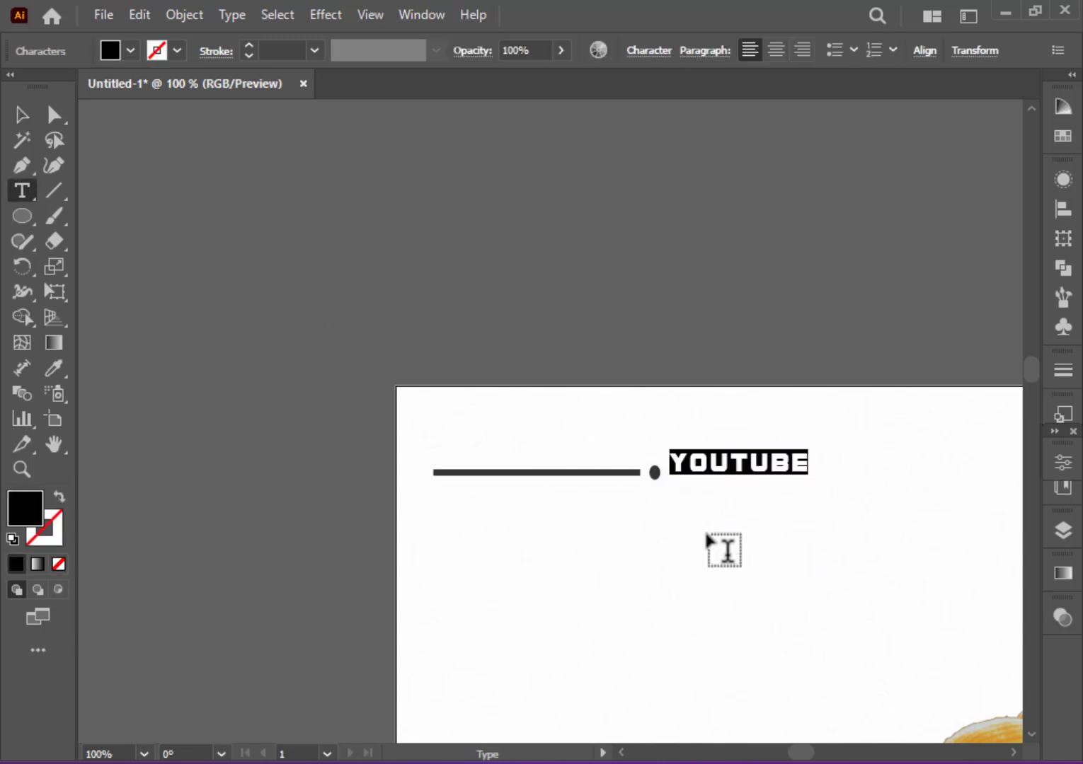
# - Set the font of the YOUTUBE text to Montserrat Black
pyautogui.click(1063, 462)
pyautogui.scroll(-5, 1019, 318)
pyautogui.click(1008, 300)
pyautogui.click(855, 424)
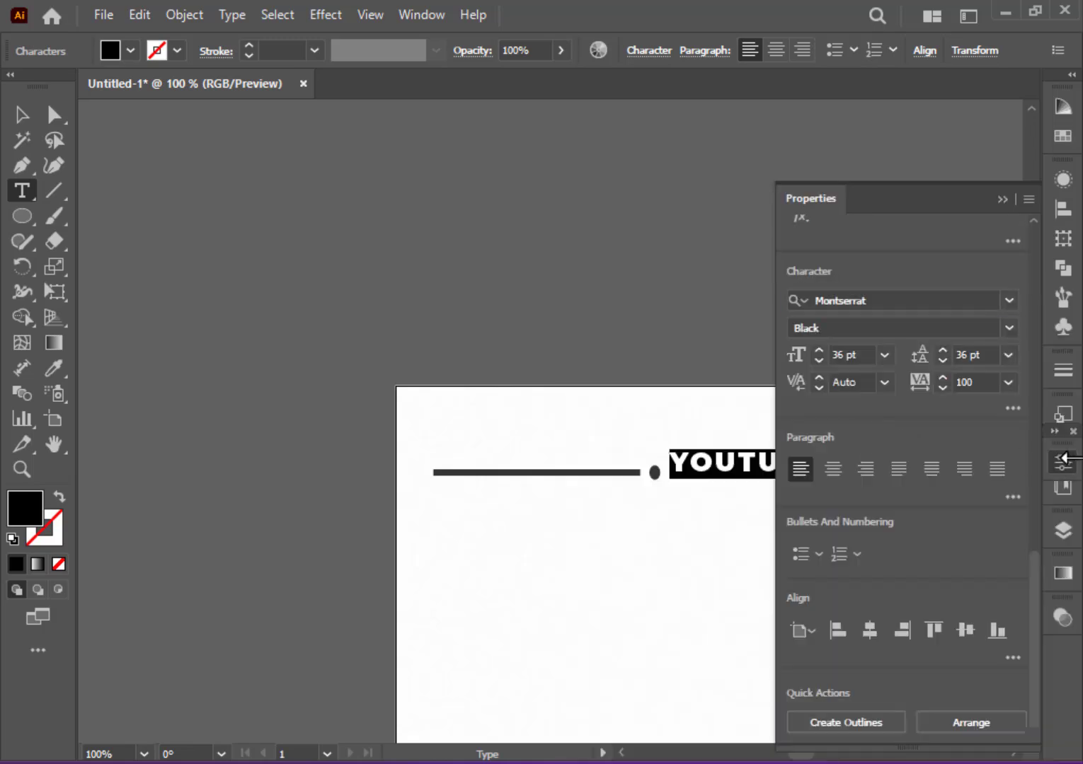
pyautogui.click(1063, 460)
pyautogui.click(24, 116)
pyautogui.moveTo(685, 489); pyautogui.dragTo(296, 331)
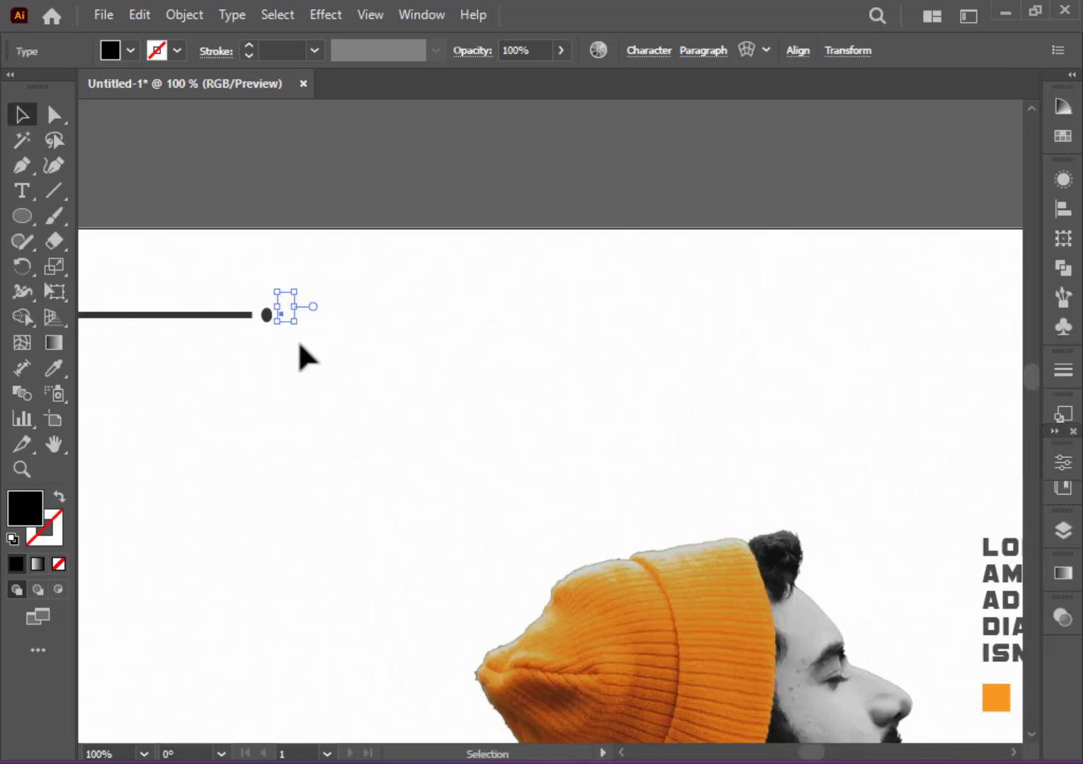
# - Re-enter YOUTUBE in the text object beside the dot and select all of it
pyautogui.click(27, 194)
pyautogui.click(282, 307)
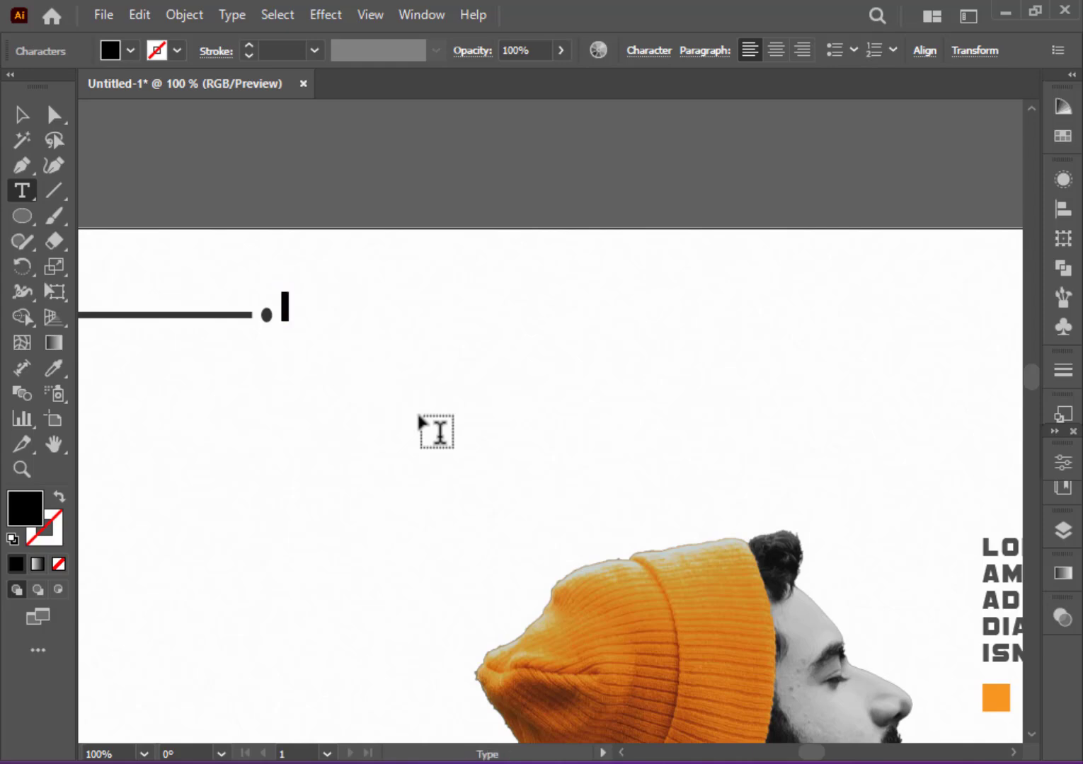
pyautogui.write('YOUTUBE')
pyautogui.hotkey('ctrl', 'a')
# - Set the YOUTUBE text to Myriad Pro Regular at 18 pt and lower it level with the dot
pyautogui.click(1061, 460)
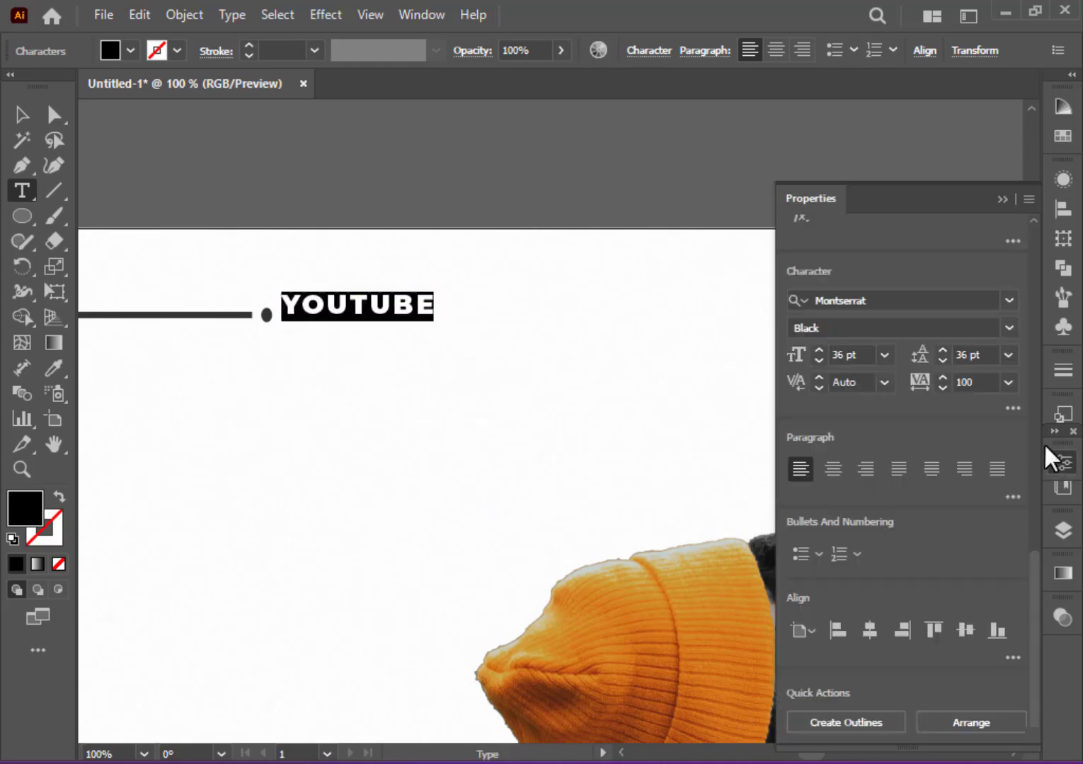
pyautogui.click(1008, 300)
pyautogui.click(859, 455)
pyautogui.click(885, 355)
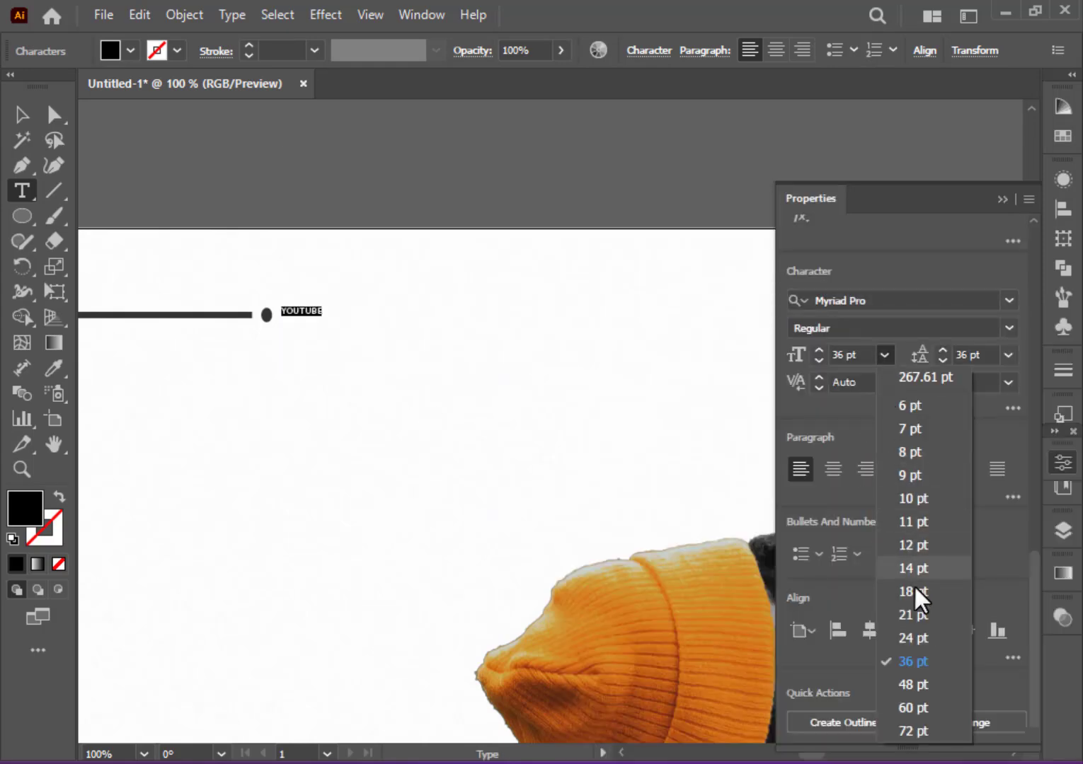
pyautogui.click(914, 588)
pyautogui.press('Escape')
pyautogui.moveTo(326, 309); pyautogui.dragTo(328, 316)
pyautogui.click(372, 387)
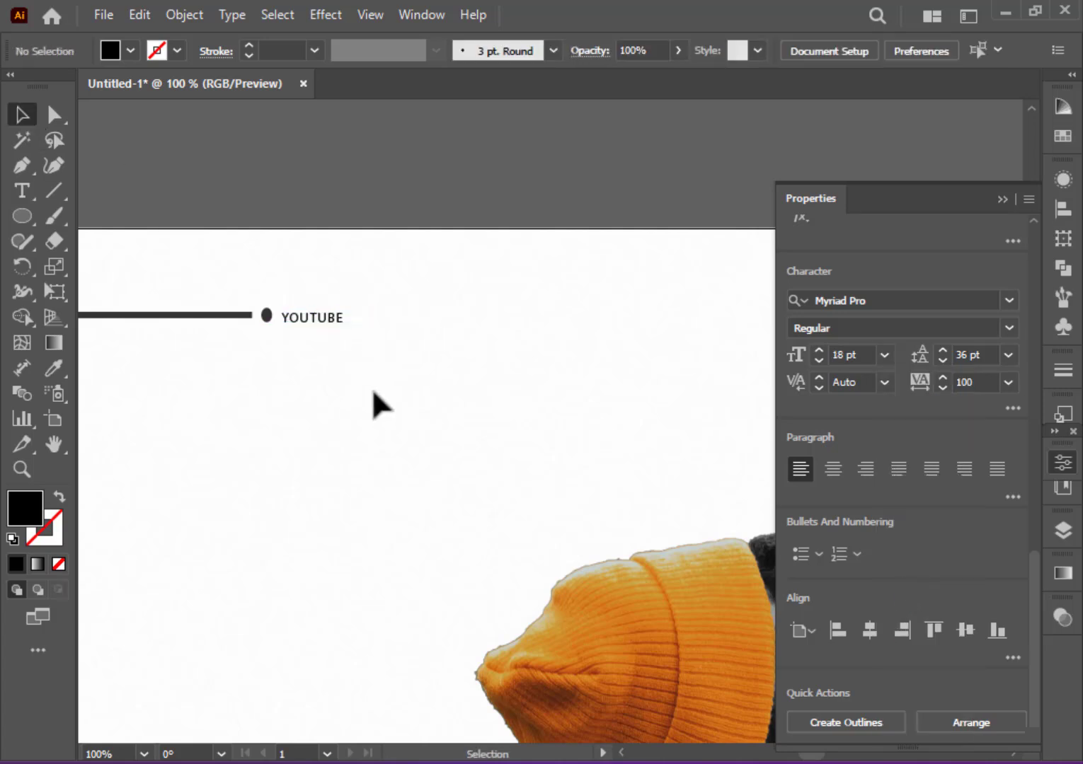
# - Add the account handle as a text line directly beneath the horizontal line at the poster's top
pyautogui.moveTo(430, 406); pyautogui.dragTo(733, 387)
pyautogui.moveTo(623, 297); pyautogui.dragTo(421, 322)
pyautogui.click(22, 190)
pyautogui.doubleClick(423, 317)
pyautogui.write('2')
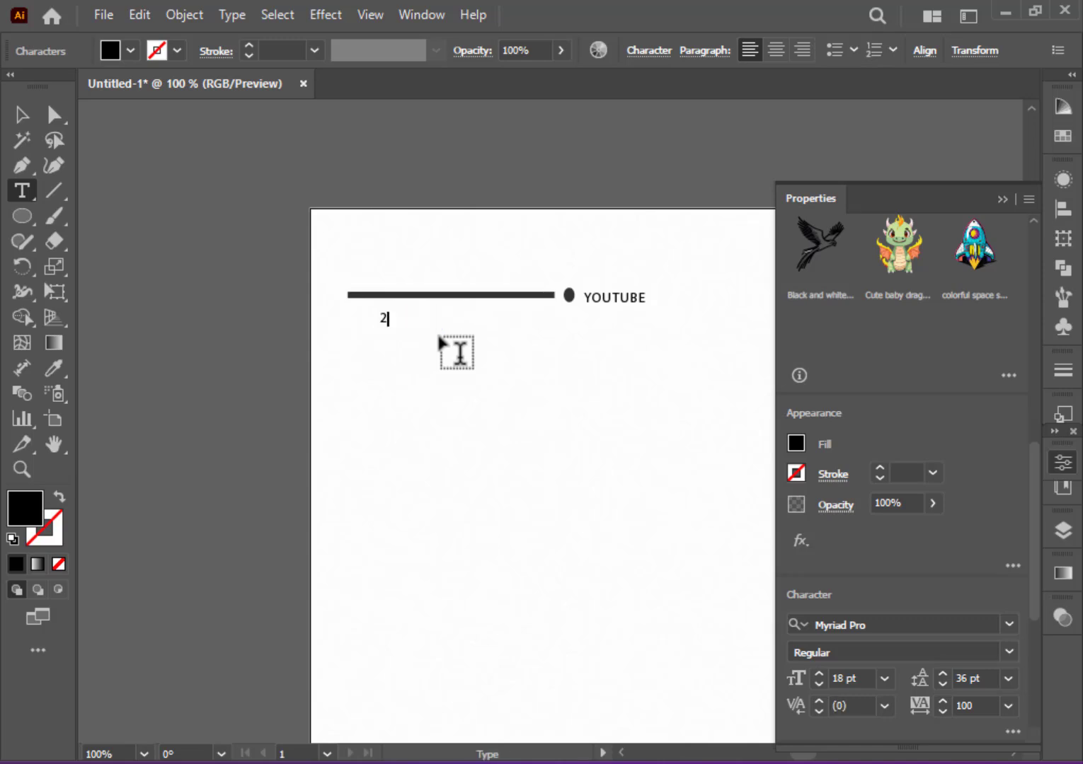
pyautogui.press('BackSpace')
pyautogui.write('@REYAD30')
pyautogui.click(22, 114)
pyautogui.moveTo(428, 313); pyautogui.dragTo(416, 304)
# - Set the tracking of the handle text under the line to 500
pyautogui.click(1005, 681)
pyautogui.click(1010, 708)
pyautogui.click(1010, 708)
pyautogui.click(1017, 685)
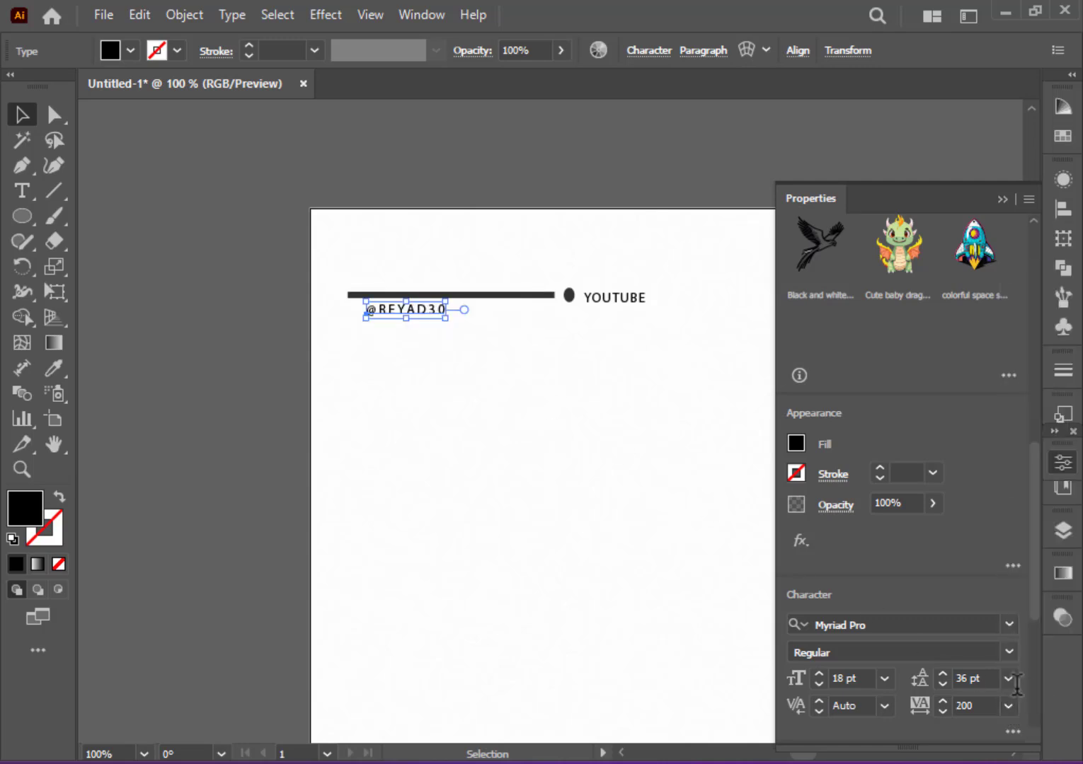
pyautogui.moveTo(980, 707); pyautogui.dragTo(921, 701)
pyautogui.write('500')
pyautogui.press('Return')
pyautogui.click(169, 285)
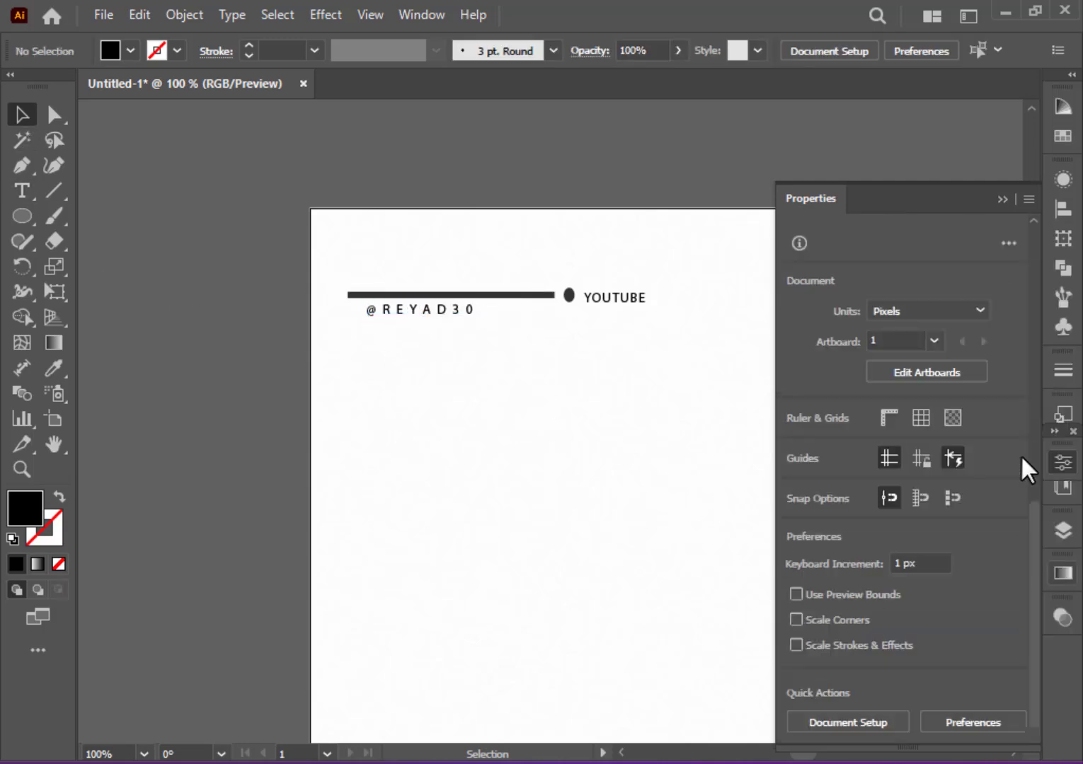
pyautogui.click(1059, 464)
# - Swap the fill and stroke of the small outlined 2025 text beside the artboard, giving it a solid black fill
pyautogui.hotkey('ctrl', '-')
pyautogui.hotkey('ctrl', '-')
pyautogui.hotkey('ctrl', '-')
pyautogui.hotkey('ctrl', '-')
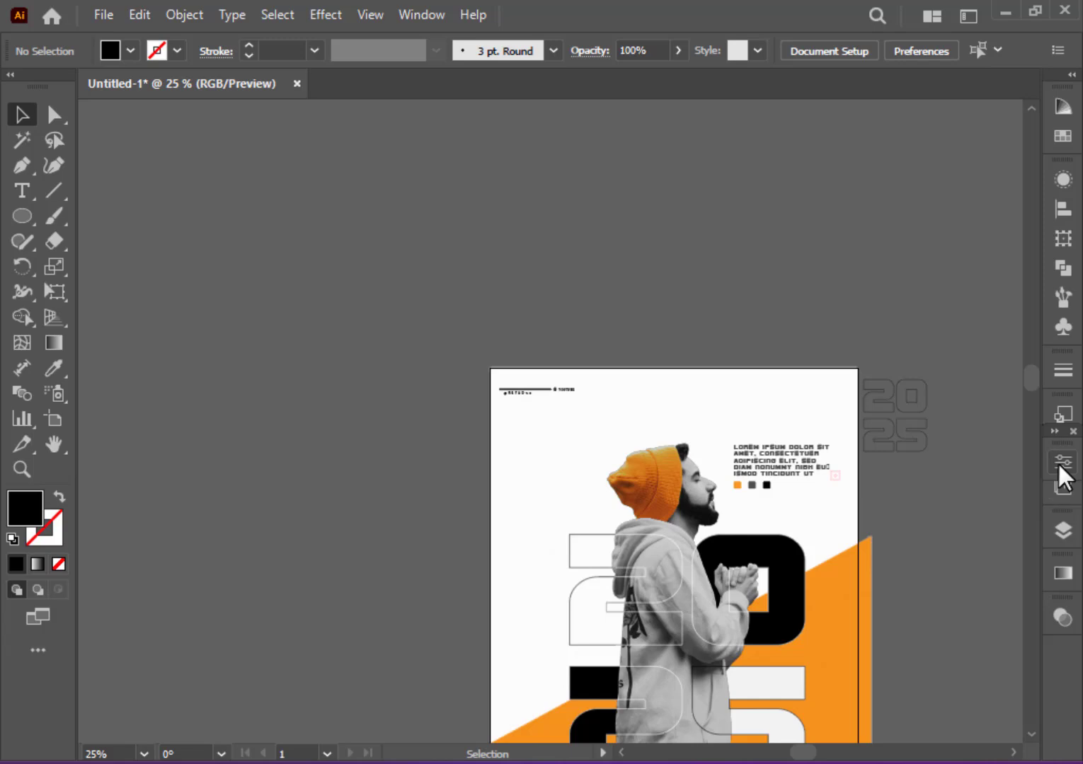
pyautogui.hotkey('ctrl', '+')
pyautogui.moveTo(1027, 471); pyautogui.dragTo(648, 407)
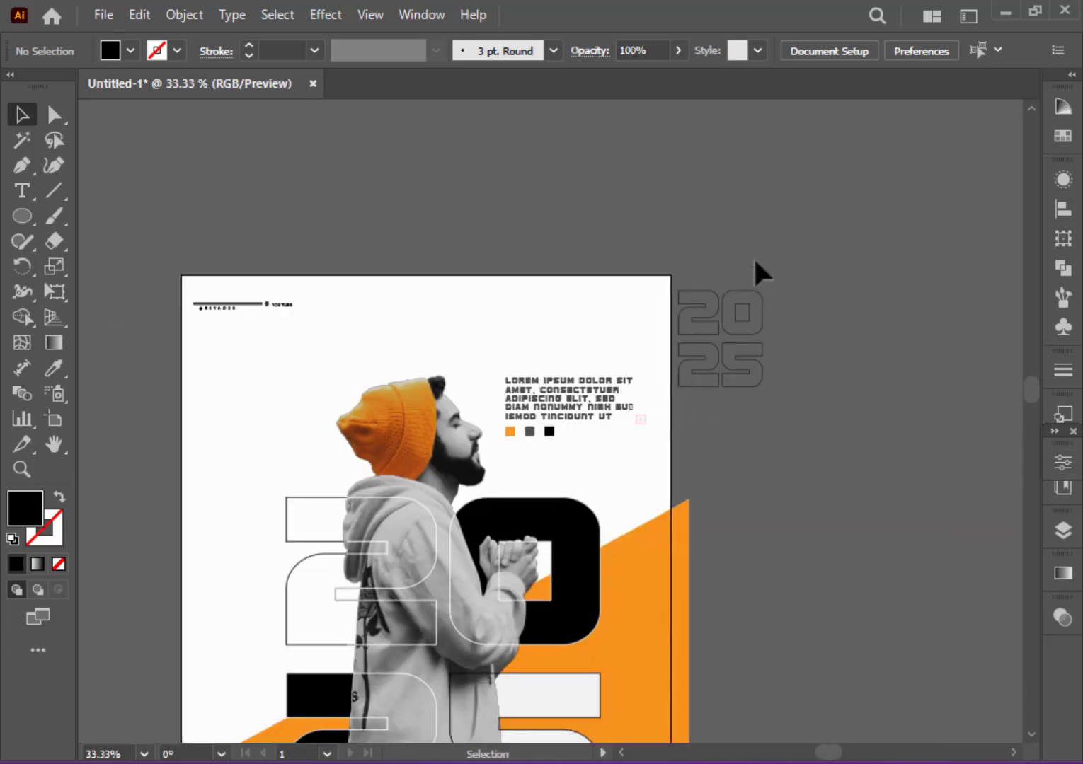
pyautogui.rightClick(736, 246)
pyautogui.moveTo(921, 260)
pyautogui.click(985, 260)
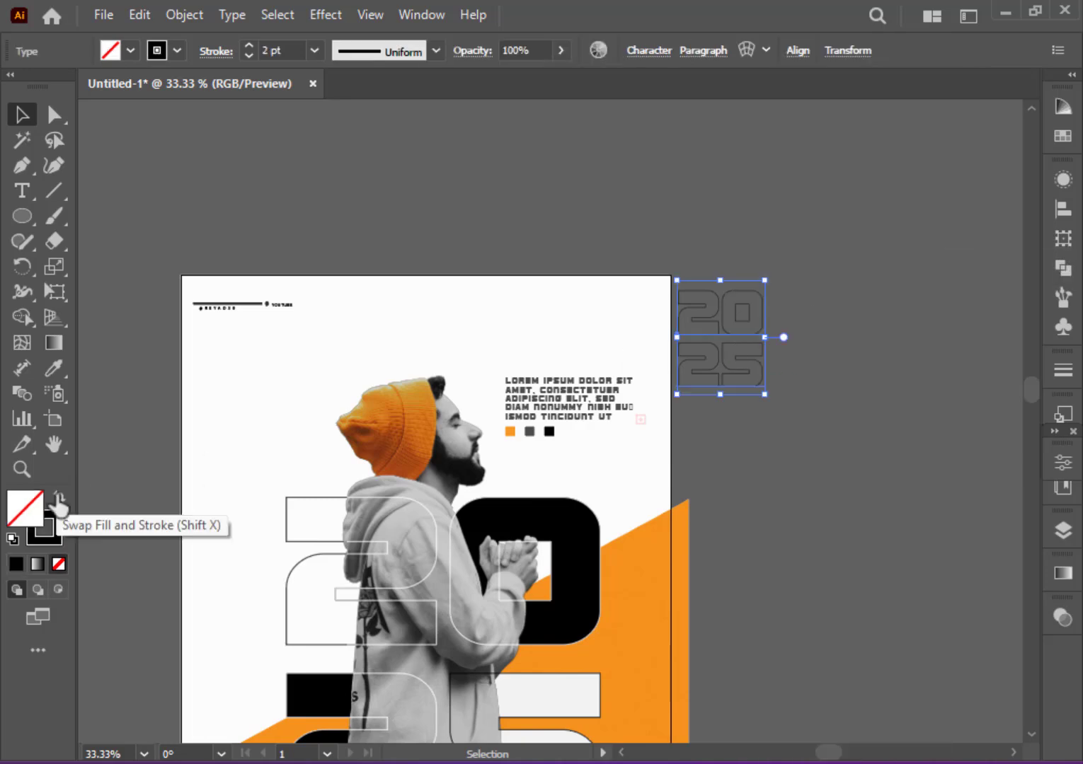
pyautogui.click(59, 499)
# - Set the small 2025 text to Franklin Gothic Heavy and scale it down into the poster's upper-right corner, about 143 pt
pyautogui.click(1058, 463)
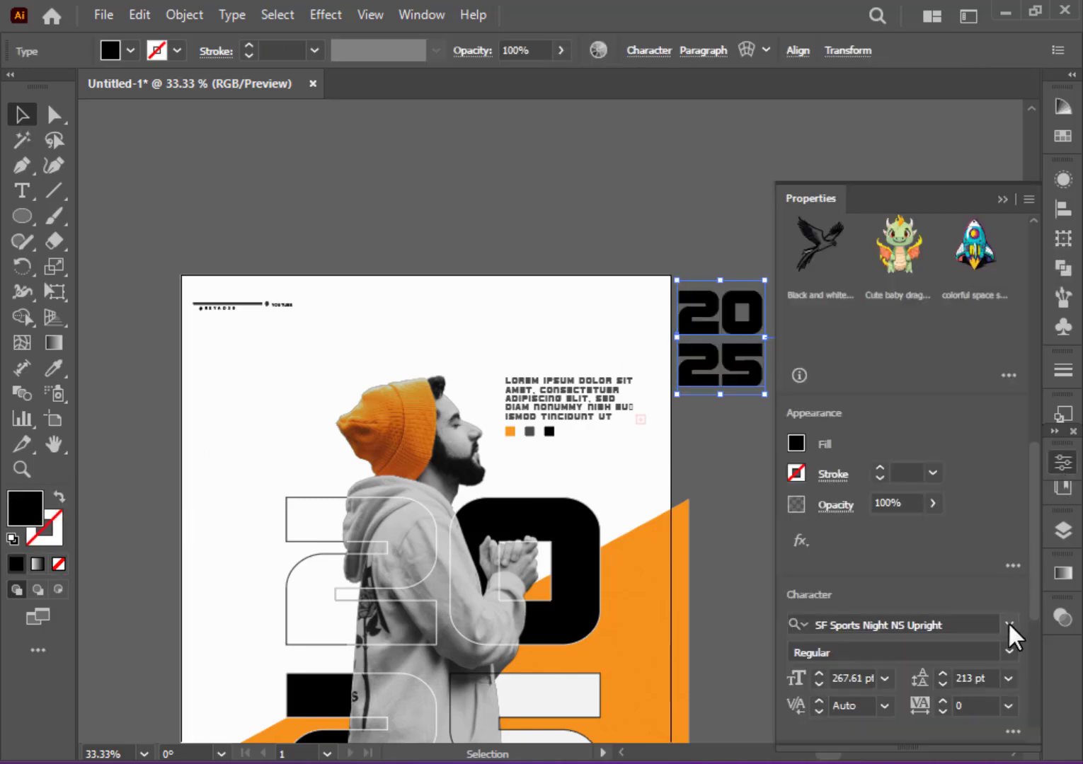
pyautogui.click(1009, 624)
pyautogui.click(844, 755)
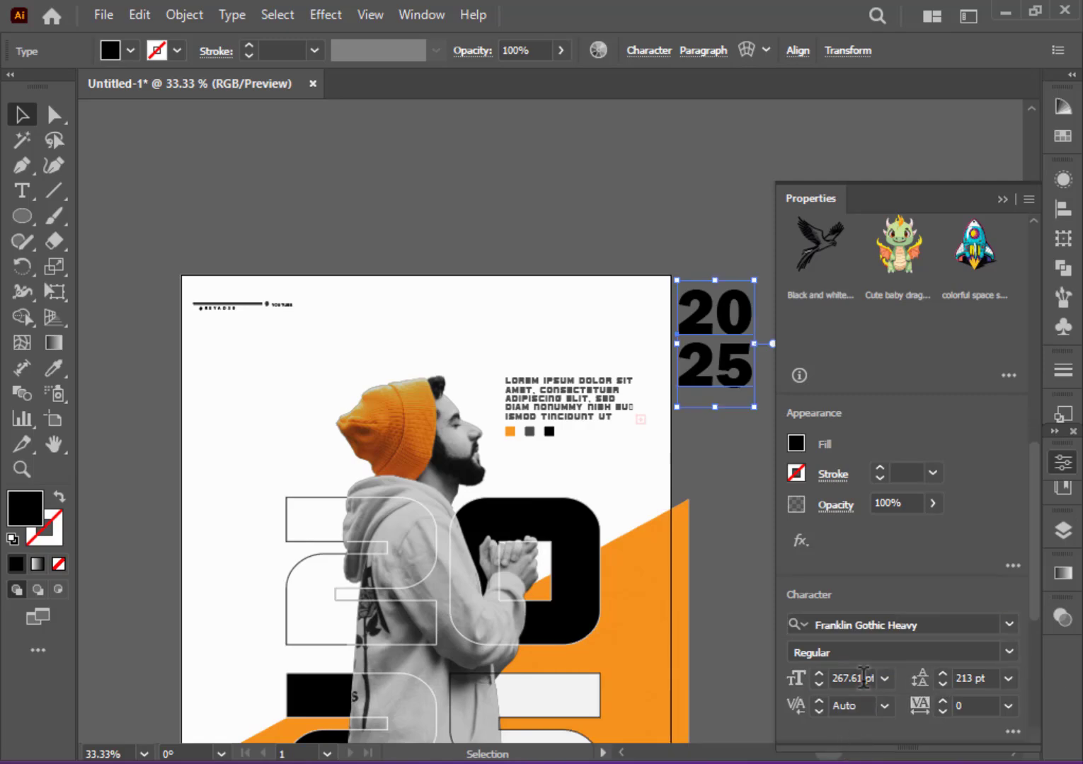
pyautogui.scroll(-20, 863, 678)
pyautogui.moveTo(748, 403); pyautogui.dragTo(642, 342)
# - Change the font of the small 2025 text to ITC Avant Garde Gothic LT Demi
pyautogui.scroll(-5, 1026, 519)
pyautogui.click(1010, 356)
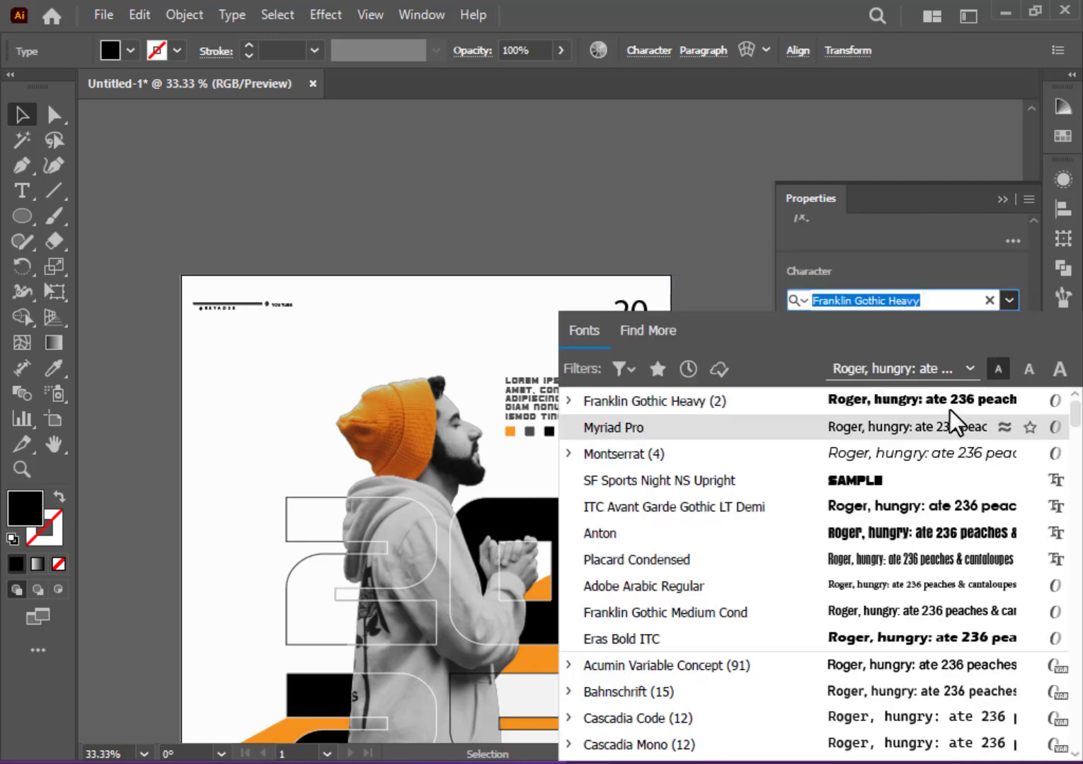
pyautogui.click(891, 506)
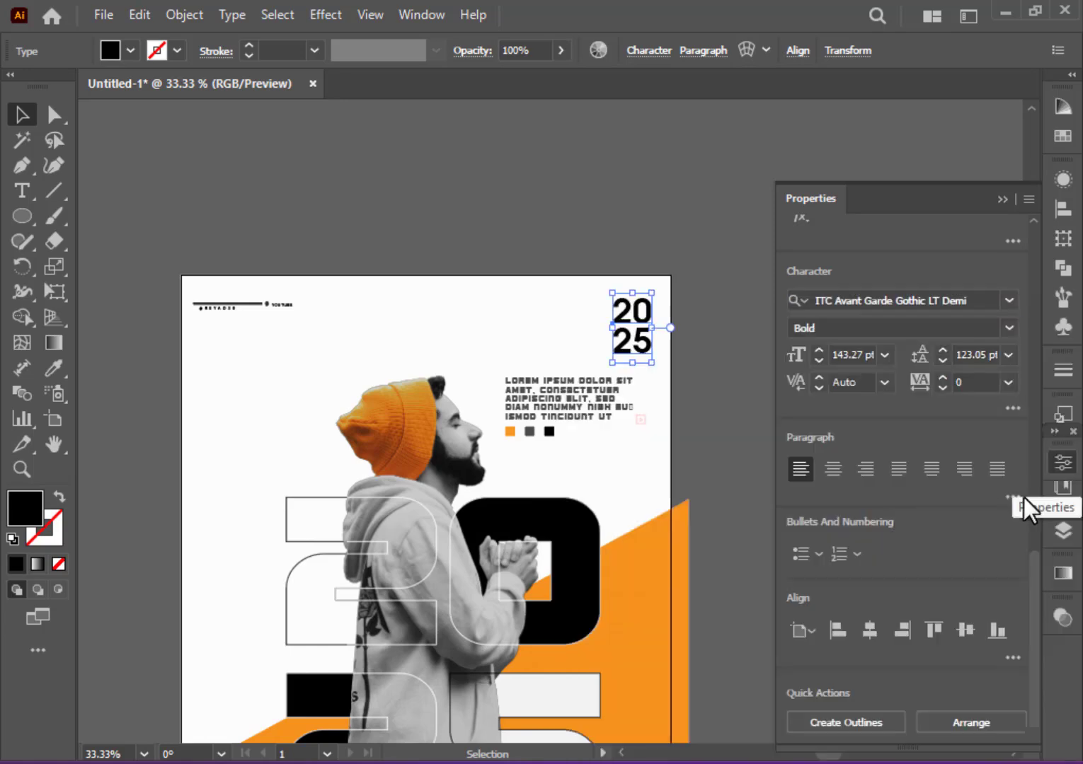
pyautogui.click(710, 429)
# - Recolor the small 2025 text dark gray by sampling the middle square below the Lorem ipsum paragraph
pyautogui.hotkey('ctrl', '+')
pyautogui.hotkey('ctrl', '+')
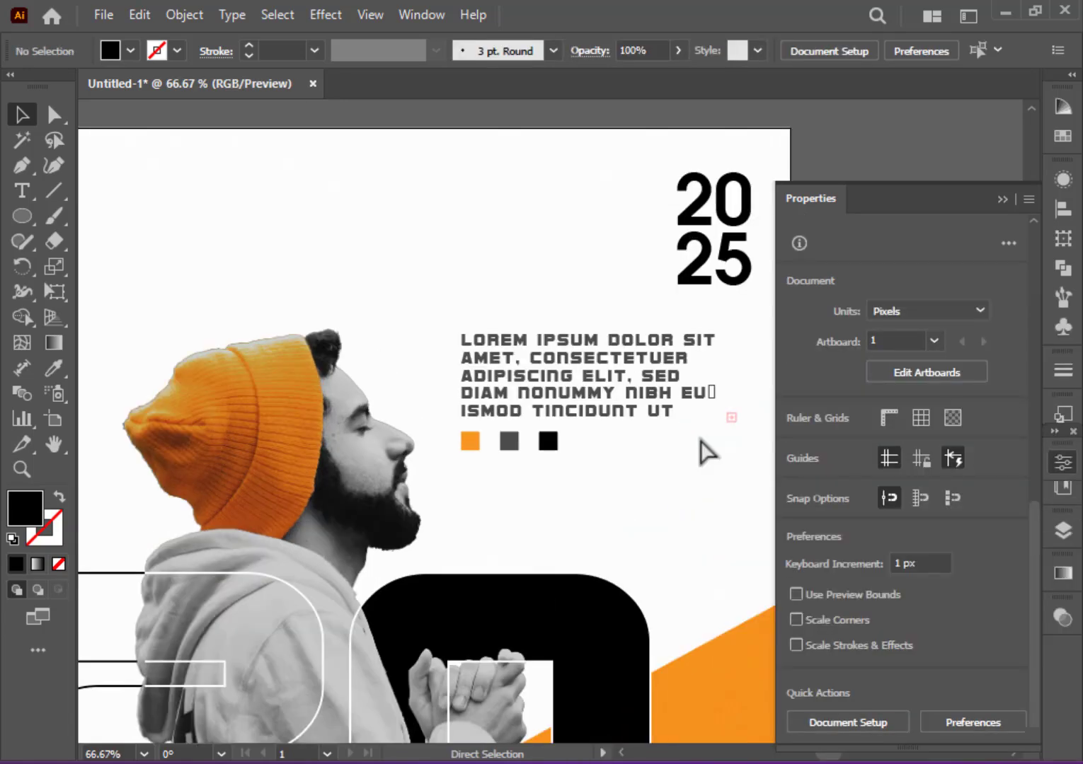
pyautogui.moveTo(699, 440); pyautogui.dragTo(603, 562)
pyautogui.click(22, 190)
pyautogui.click(21, 115)
pyautogui.click(609, 364)
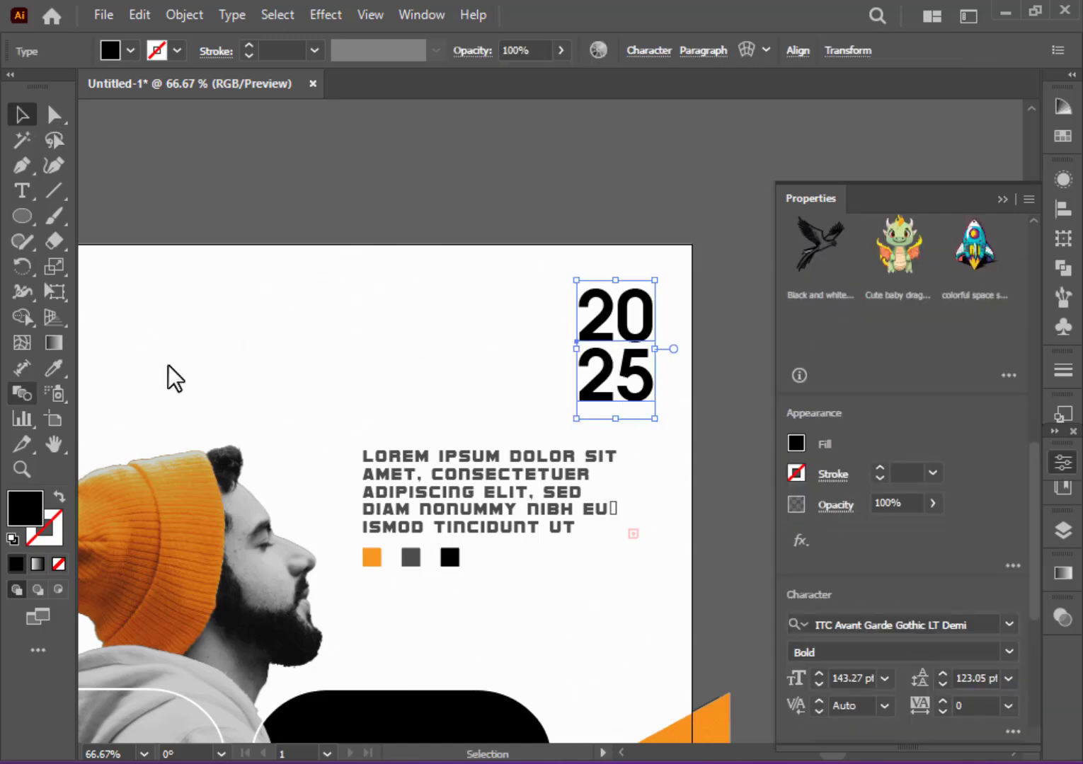
pyautogui.click(54, 368)
pyautogui.click(410, 557)
pyautogui.press('v')
pyautogui.click(234, 310)
# - Add the text AUGUST in the white area above the man's head and select all of it
pyautogui.press('t')
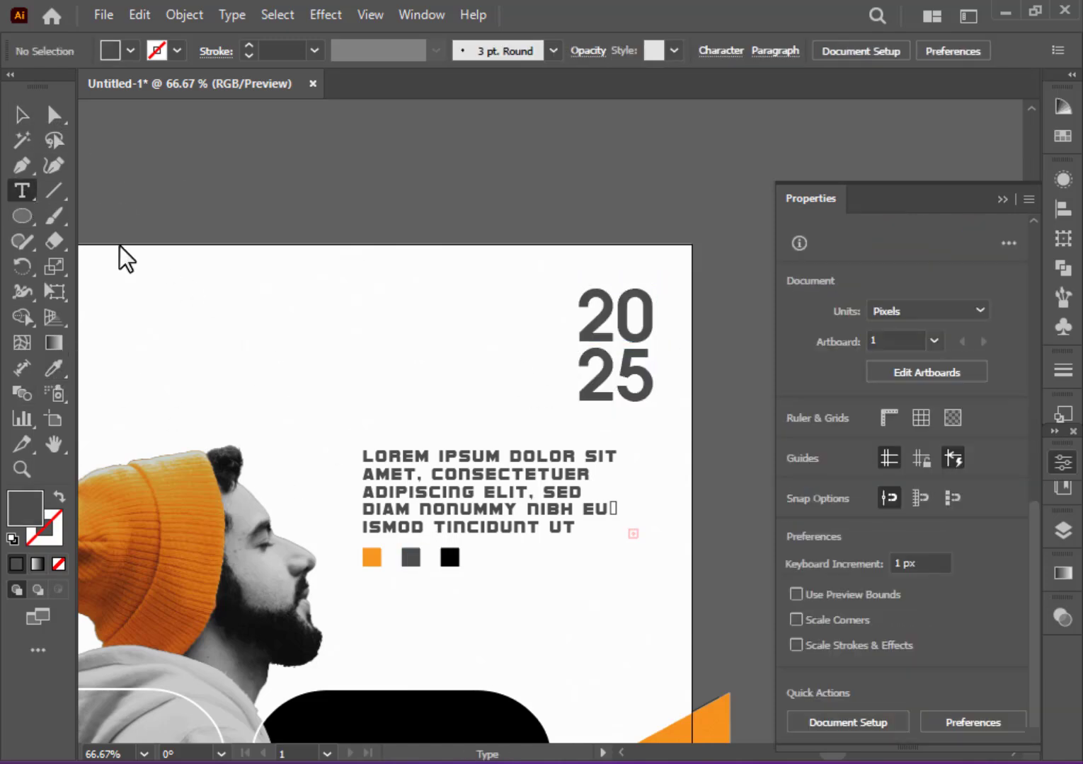
pyautogui.click(256, 320)
pyautogui.write('AUGUST')
pyautogui.hotkey('ctrl', 'a')
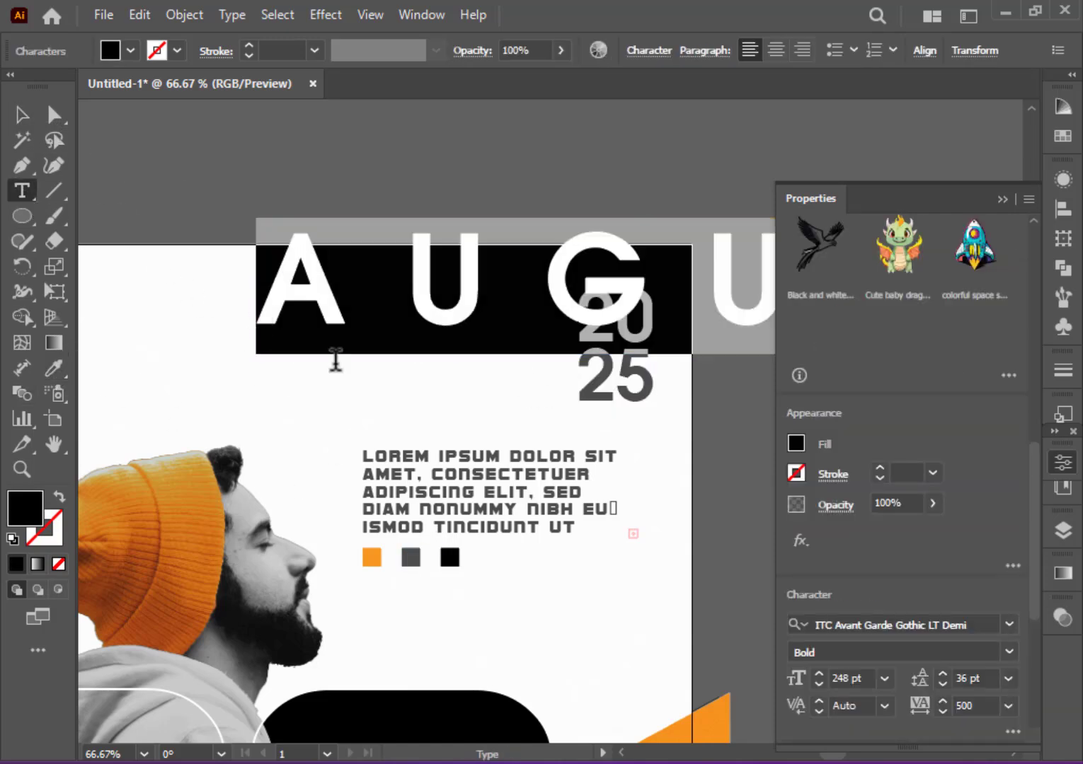
# - Set the AUGUST text to tracking 5, leading 14 pt and font size 36 pt
pyautogui.click(1008, 706)
pyautogui.click(1024, 547)
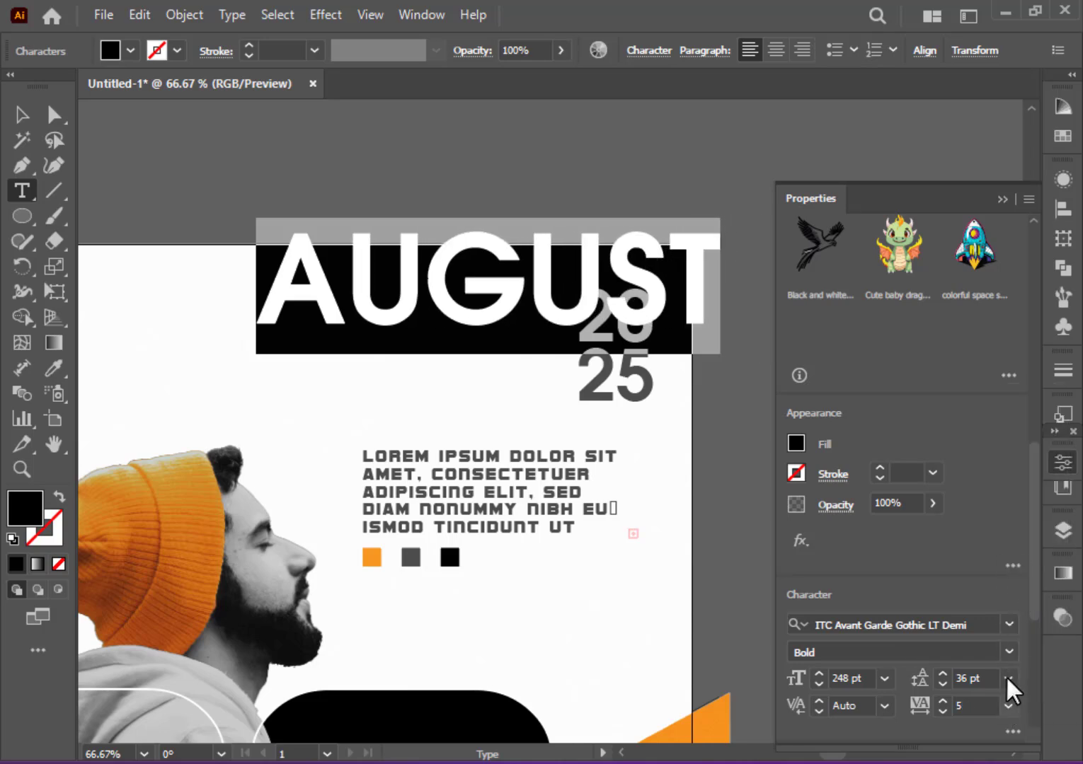
pyautogui.click(1006, 677)
pyautogui.click(1030, 495)
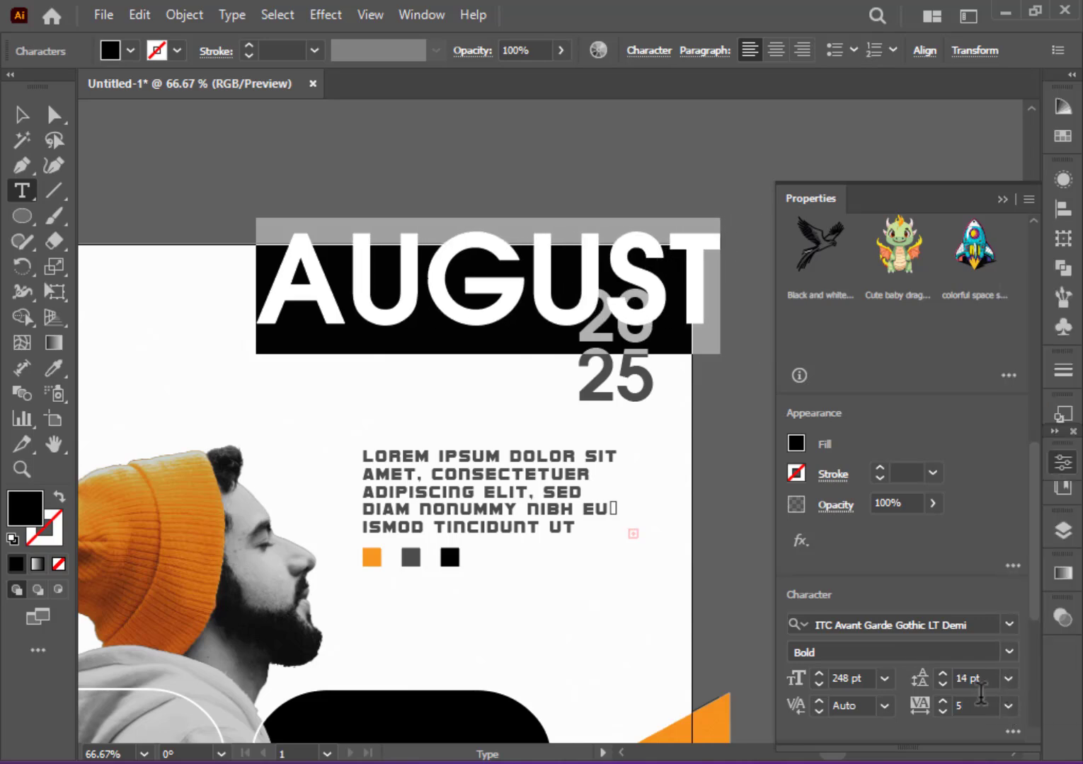
pyautogui.click(883, 678)
pyautogui.click(898, 582)
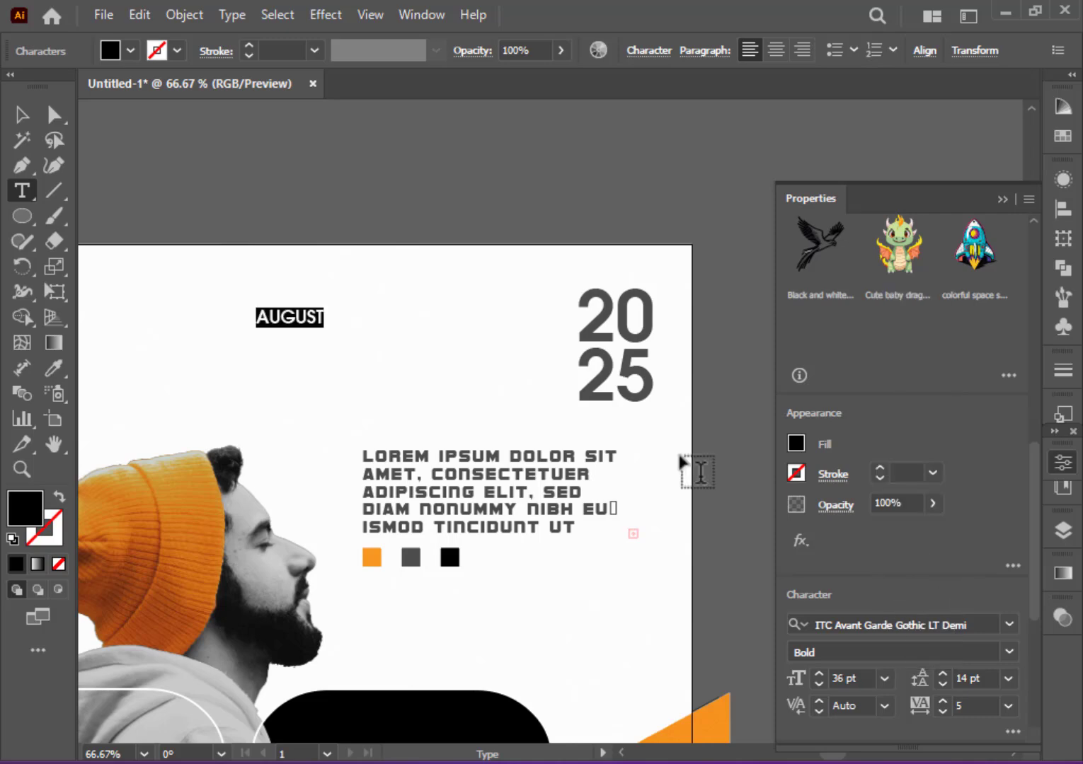
# - Color the AUGUST text with the sampled dark gray and stand it vertically along the left side of 2025
pyautogui.click(21, 113)
pyautogui.click(54, 368)
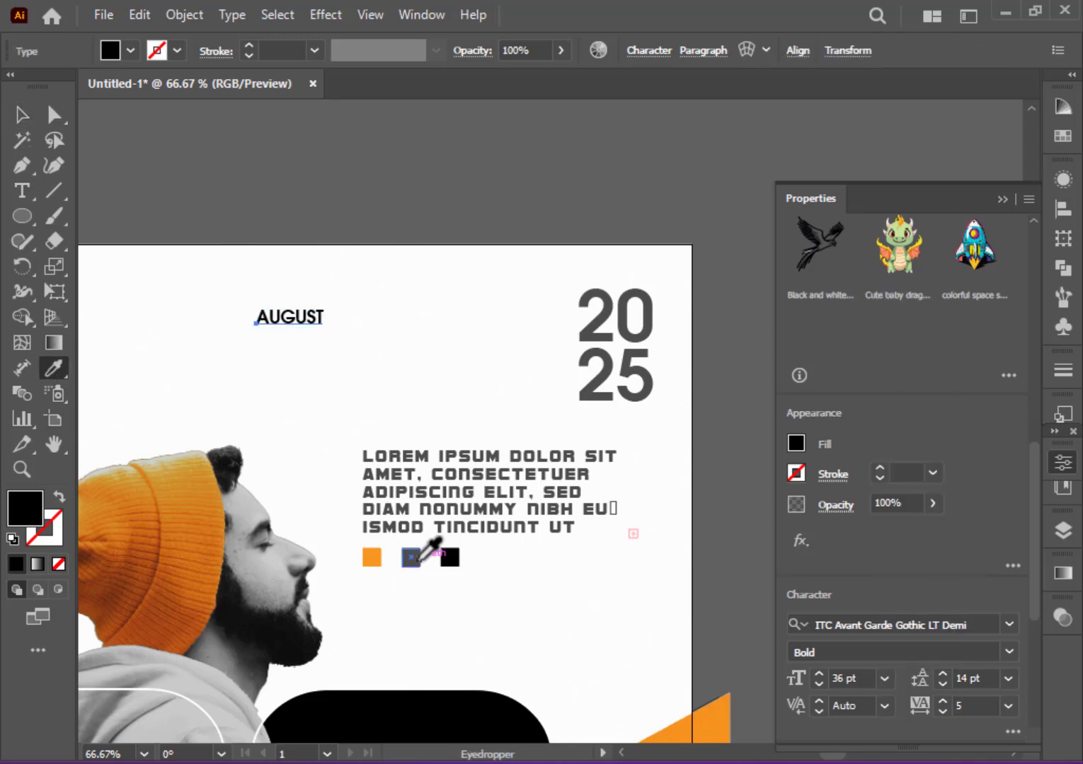
pyautogui.click(417, 561)
pyautogui.click(22, 113)
pyautogui.moveTo(328, 300); pyautogui.dragTo(559, 359)
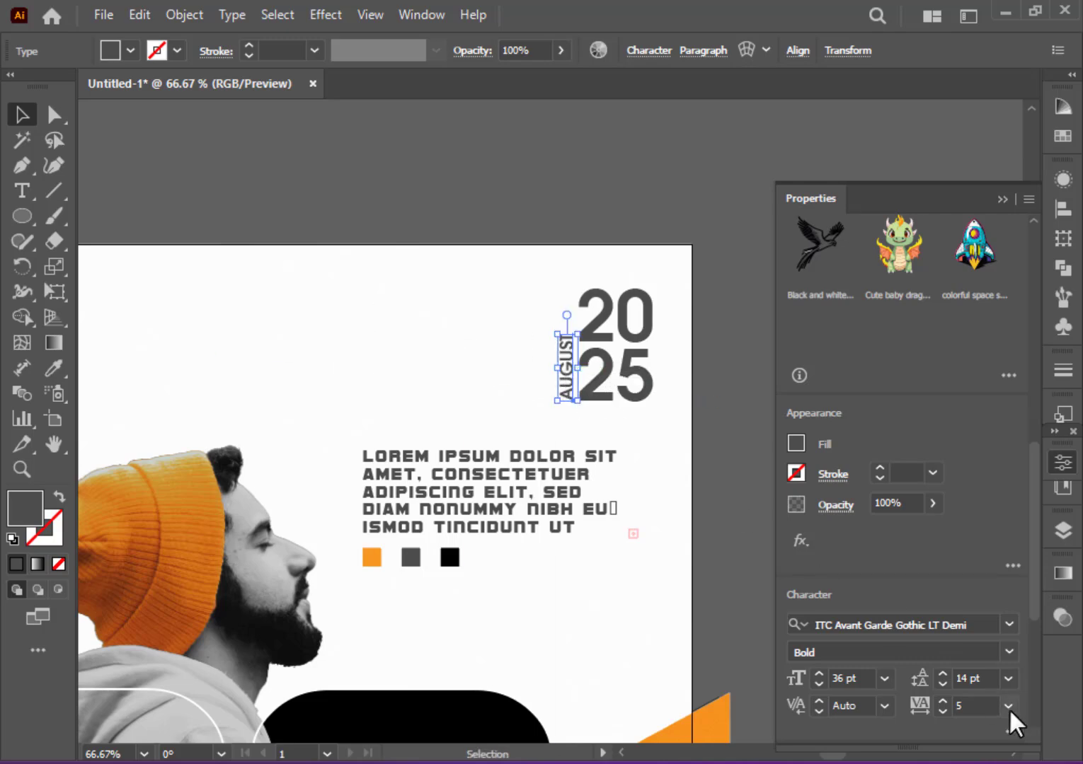
# - Set the tracking of the vertical AUGUST text to 400
pyautogui.click(1008, 706)
pyautogui.click(1029, 676)
pyautogui.write('60')
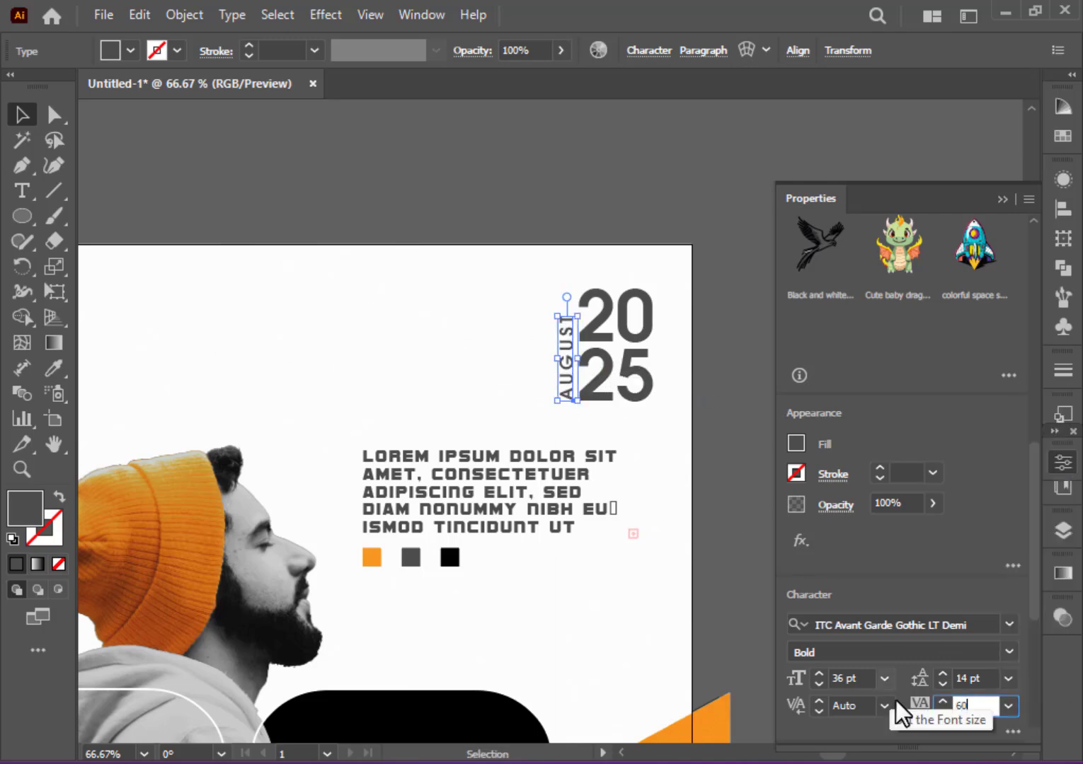
pyautogui.press('Return')
pyautogui.write('350')
pyautogui.press('Return')
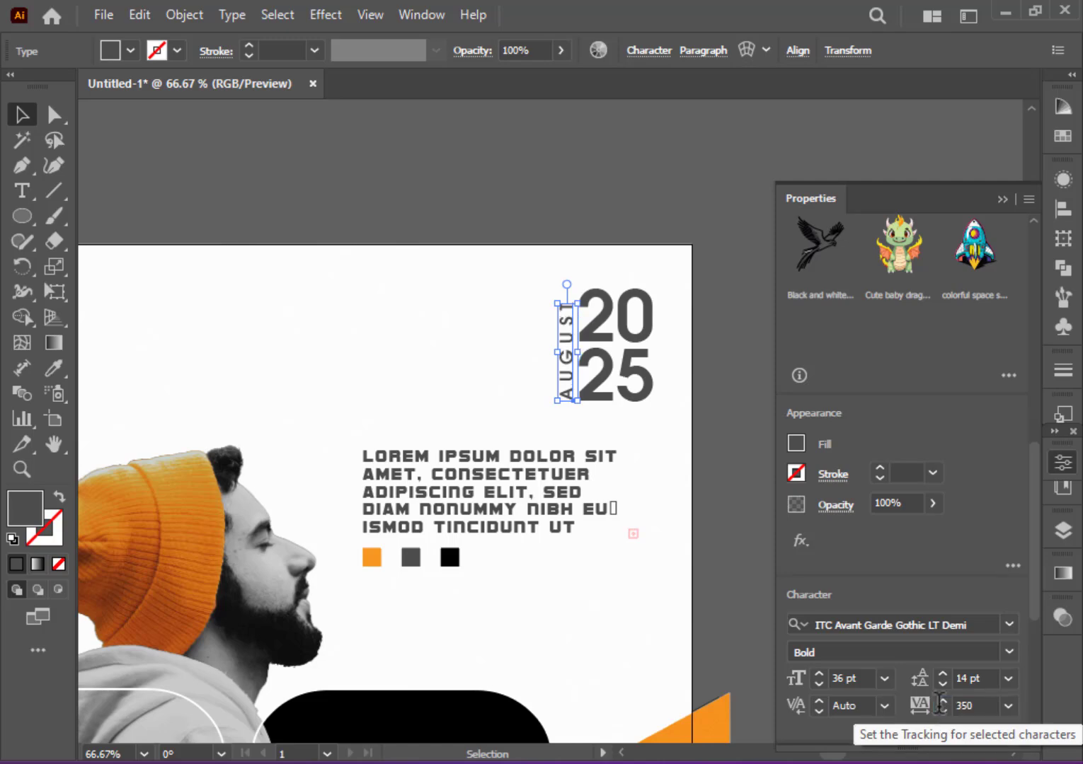
pyautogui.click(941, 707)
pyautogui.write('400')
pyautogui.press('Return')
pyautogui.click(1063, 463)
pyautogui.click(828, 468)
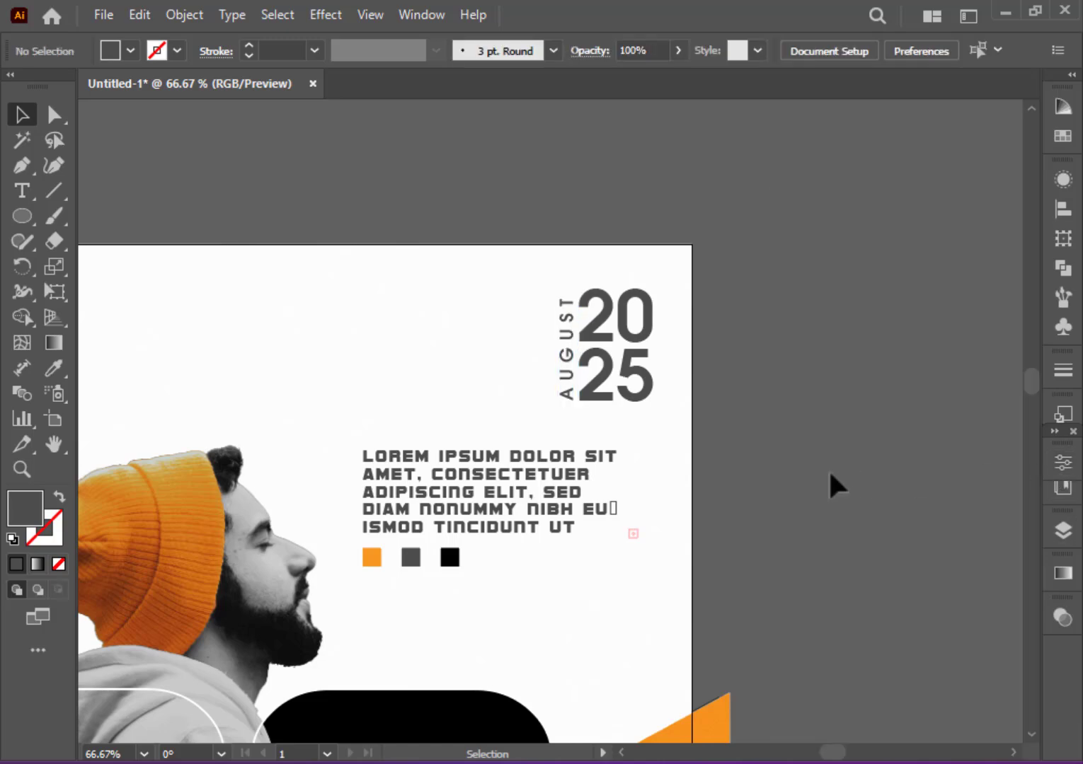
# - Nudge the vertical AUGUST text slightly upward to align it with the 2025 digits
pyautogui.click(568, 342)
pyautogui.hotkey('alt', 'Right')
pyautogui.click(855, 483)
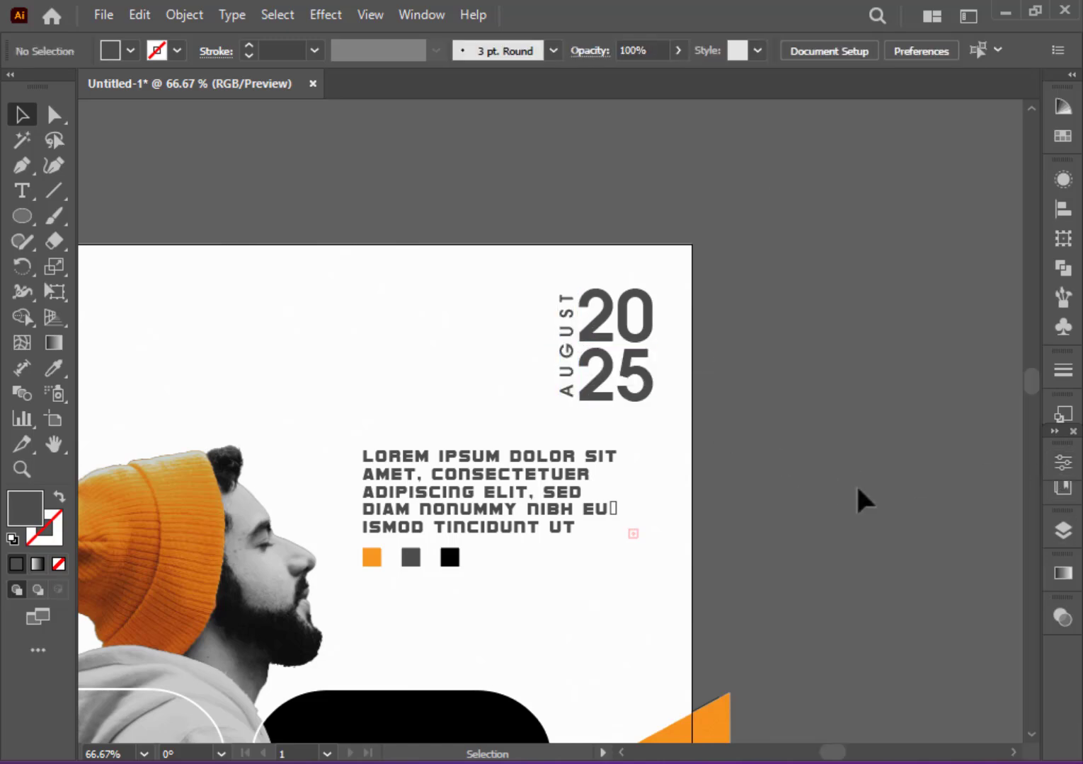
# - Place the white K logo image ERERERR-01.png in the poster's lower-left corner
pyautogui.hotkey('ctrl', '-')
pyautogui.hotkey('ctrl', '-')
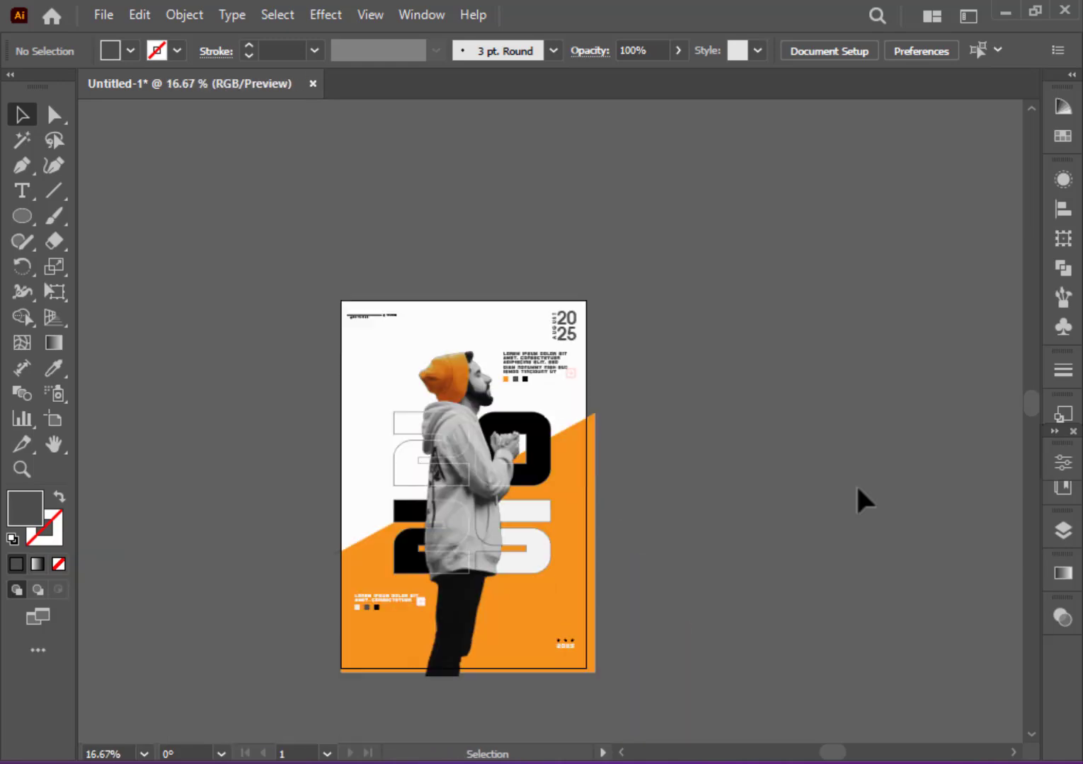
pyautogui.scroll(-2, 857, 489)
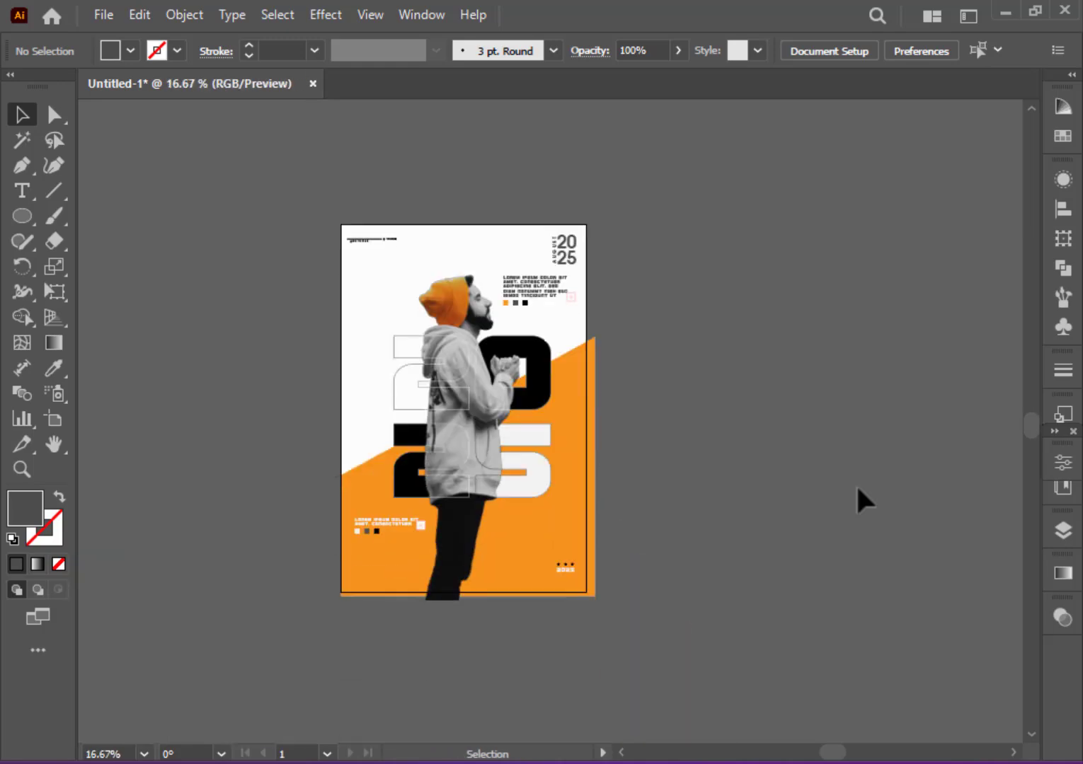
pyautogui.scroll(-1, 634, 442)
pyautogui.hotkey('ctrl', '+')
pyautogui.hotkey('ctrl', '+')
pyautogui.hotkey('ctrl', '+')
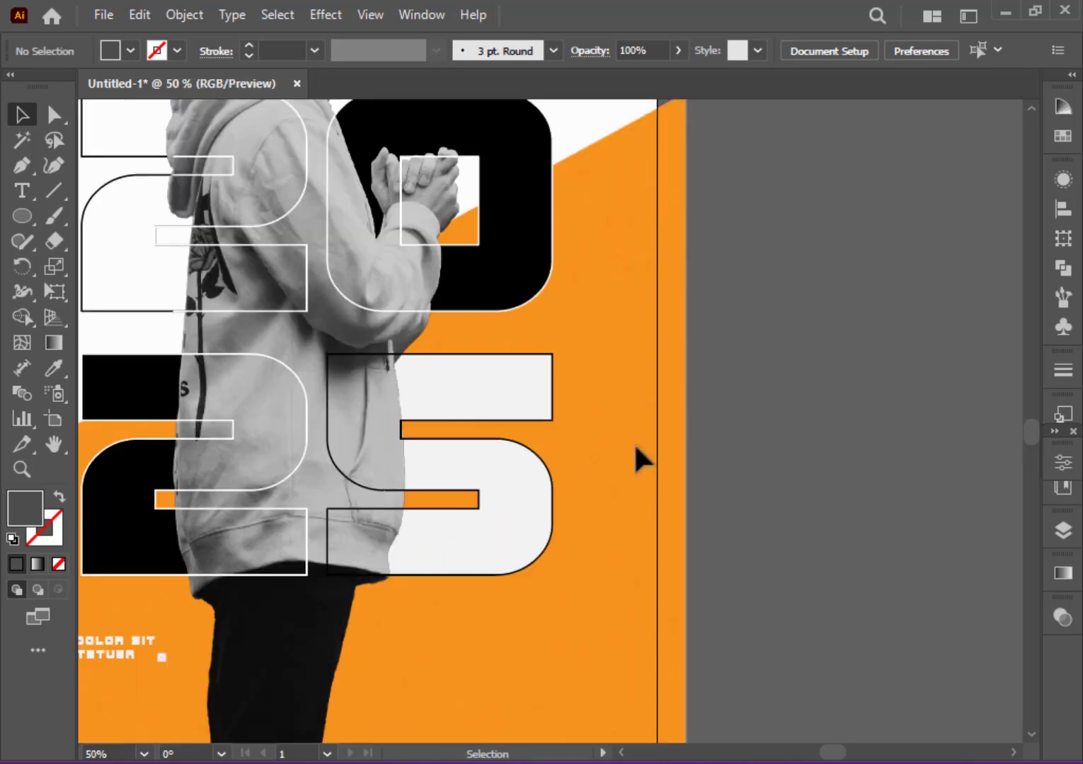
pyautogui.moveTo(633, 442); pyautogui.dragTo(939, 168)
pyautogui.moveTo(330, 637)
pyautogui.mouseDown()
pyautogui.moveTo(399, 513)
pyautogui.moveTo(263, 530)
pyautogui.moveTo(350, 528)
pyautogui.mouseUp()
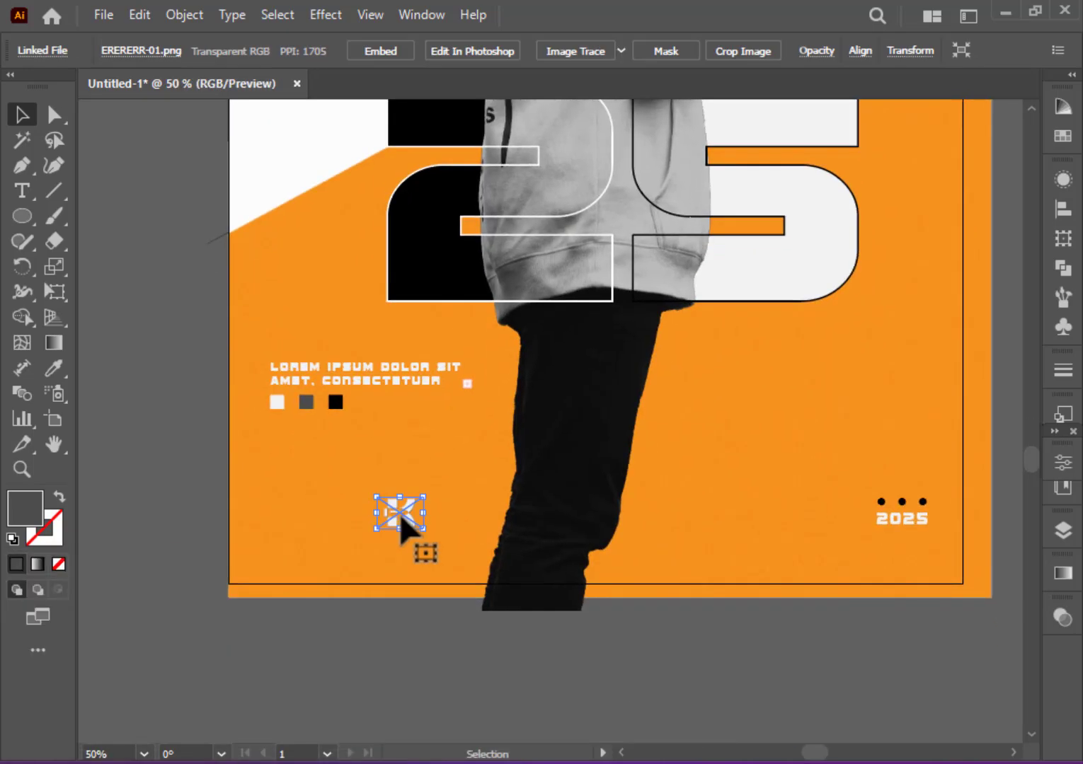
pyautogui.click(310, 657)
# - Draw a short horizontal white line with a 3 pt stroke to the right of the K logo and open its stroke options
pyautogui.click(48, 196)
pyautogui.click(177, 50)
pyautogui.click(44, 86)
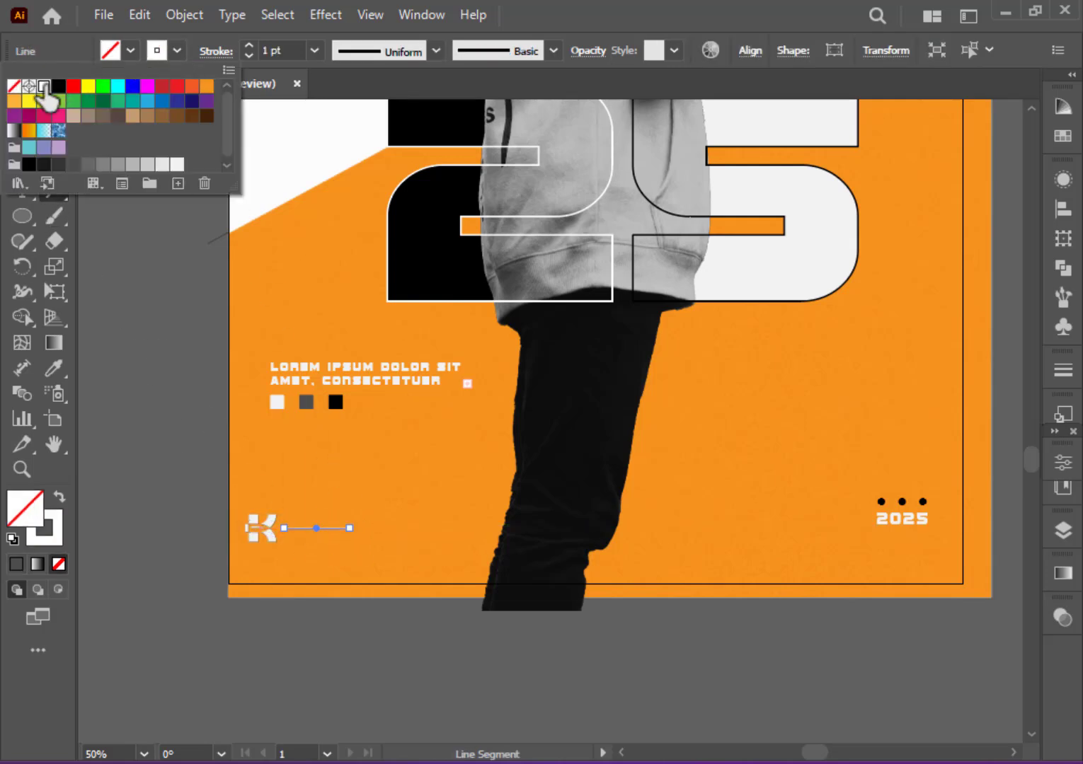
pyautogui.press('v')
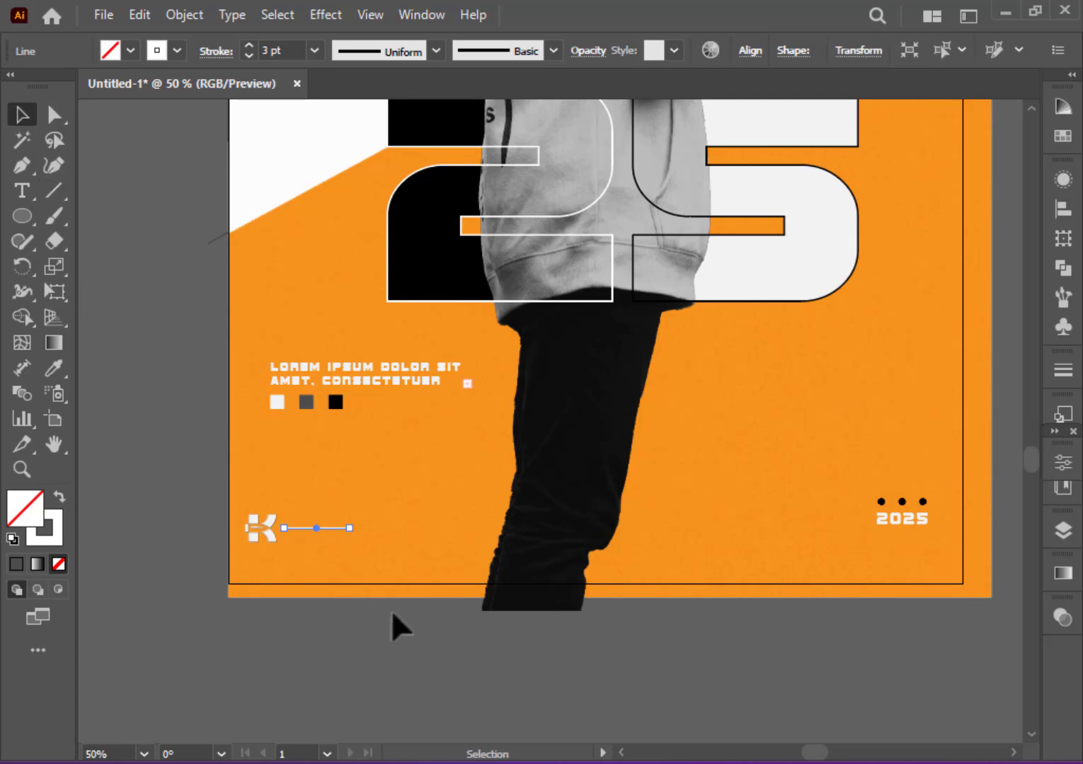
pyautogui.hotkey('ctrl', '=')
pyautogui.hotkey('ctrl', '=')
pyautogui.hotkey('ctrl', '=')
pyautogui.click(216, 51)
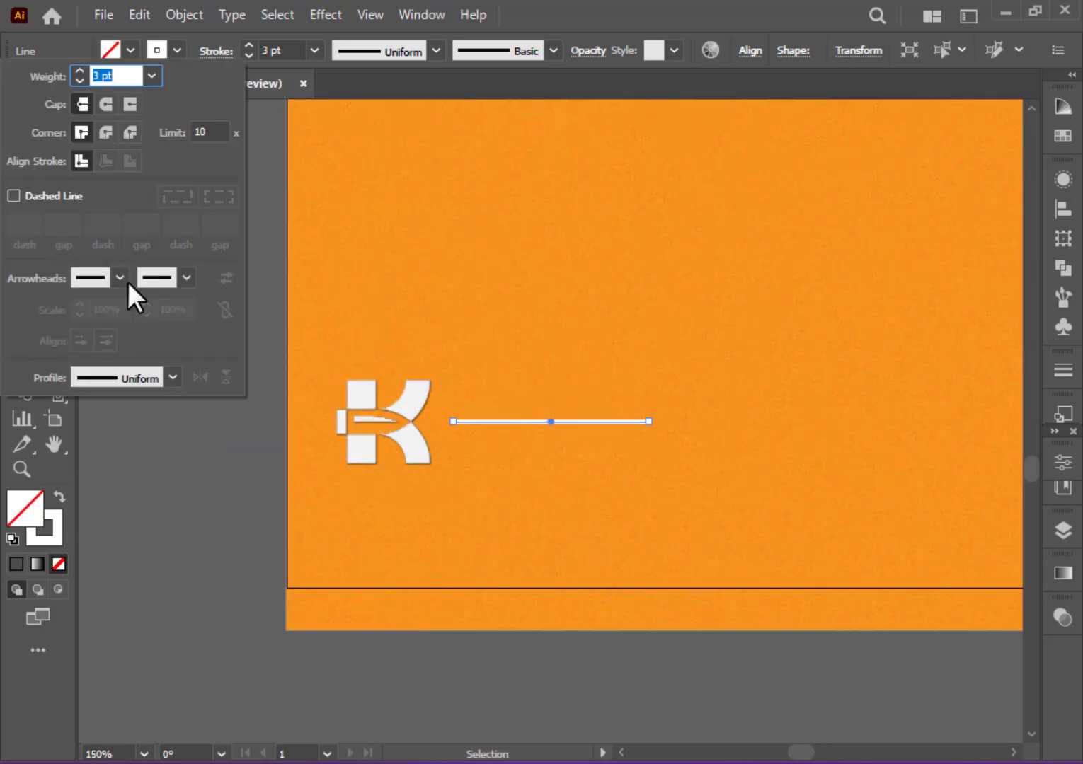
pyautogui.click(122, 278)
pyautogui.scroll(-5, 82, 488)
pyautogui.click(78, 511)
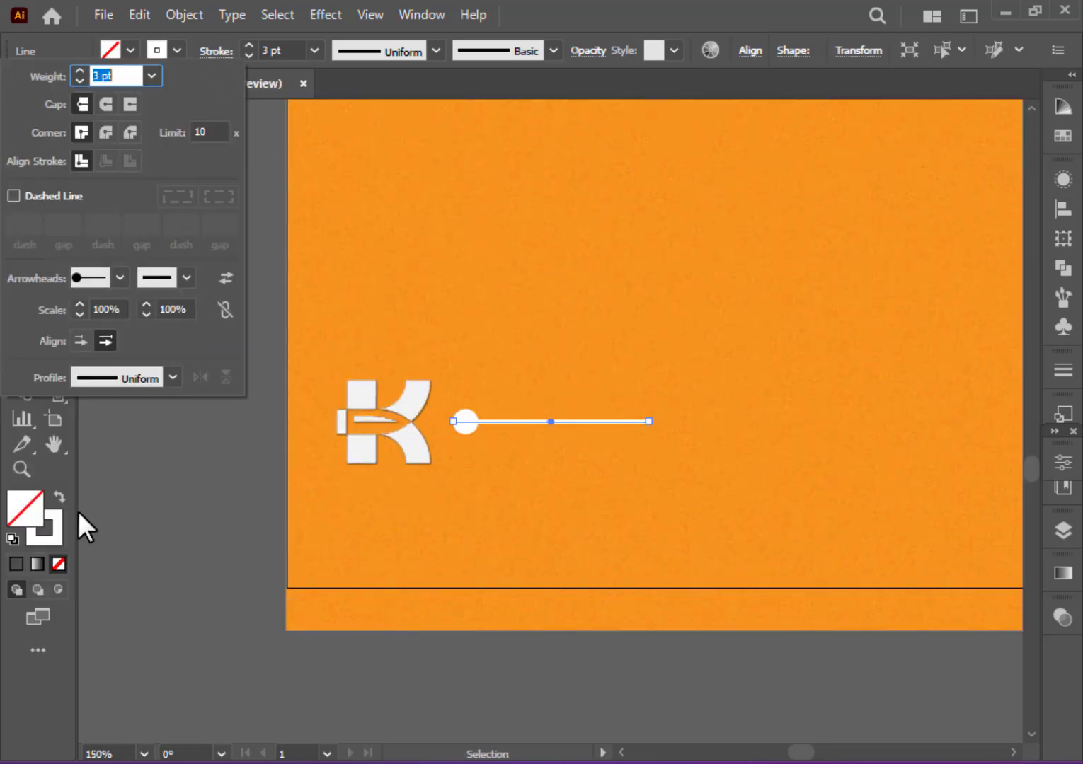
pyautogui.click(120, 282)
pyautogui.scroll(7, 89, 327)
pyautogui.click(89, 322)
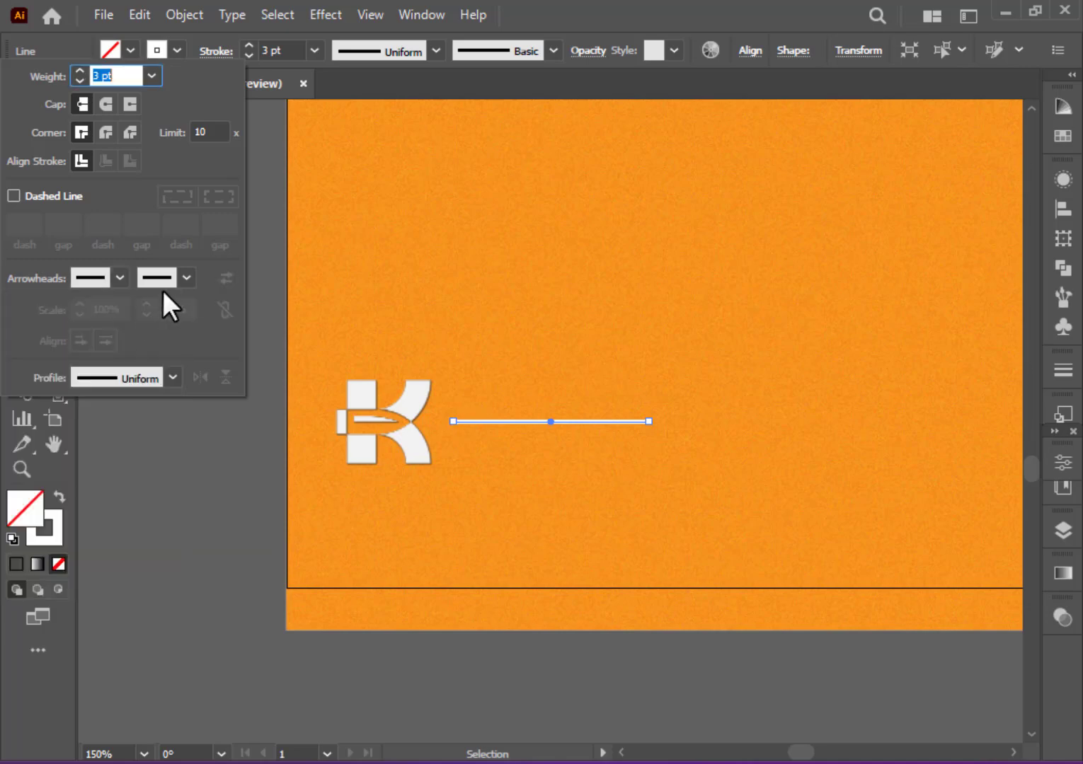
# - Add a round dot arrowhead to the right end of the white line and set its stroke weight to 2 pt
pyautogui.click(163, 286)
pyautogui.scroll(-7, 87, 465)
pyautogui.click(96, 411)
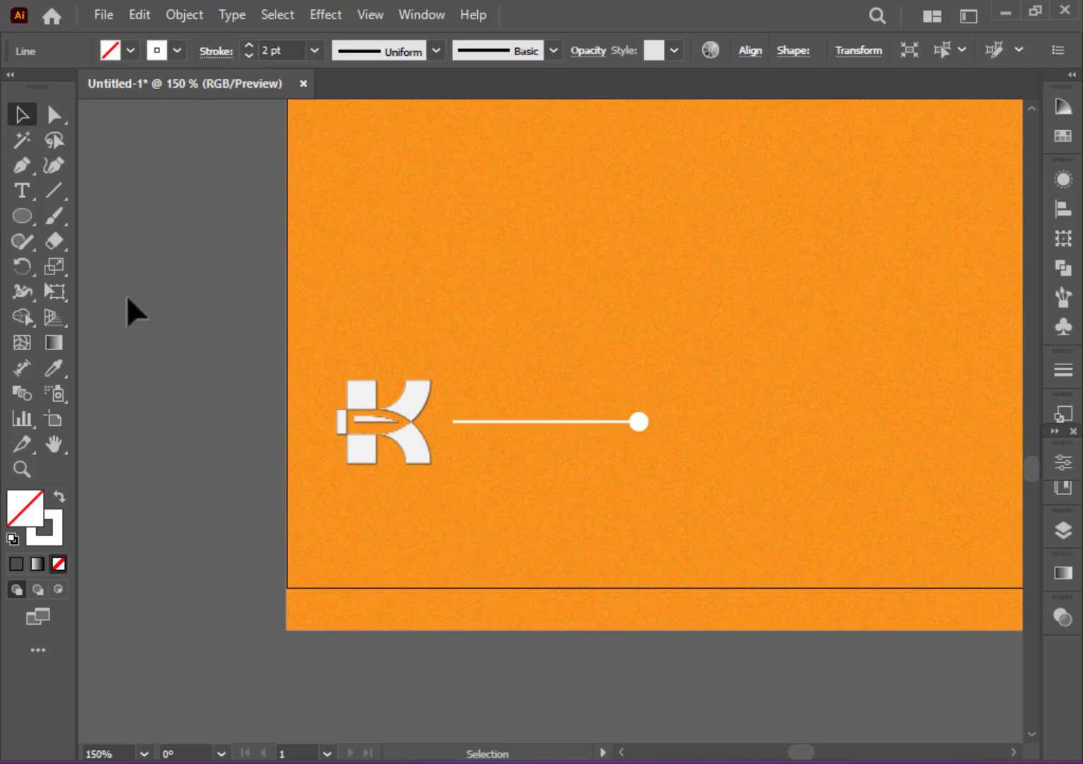
# - Move the white line up against the K logo and add the text REYAD PHOTOSHOP DESIGN just above it
pyautogui.click(392, 637)
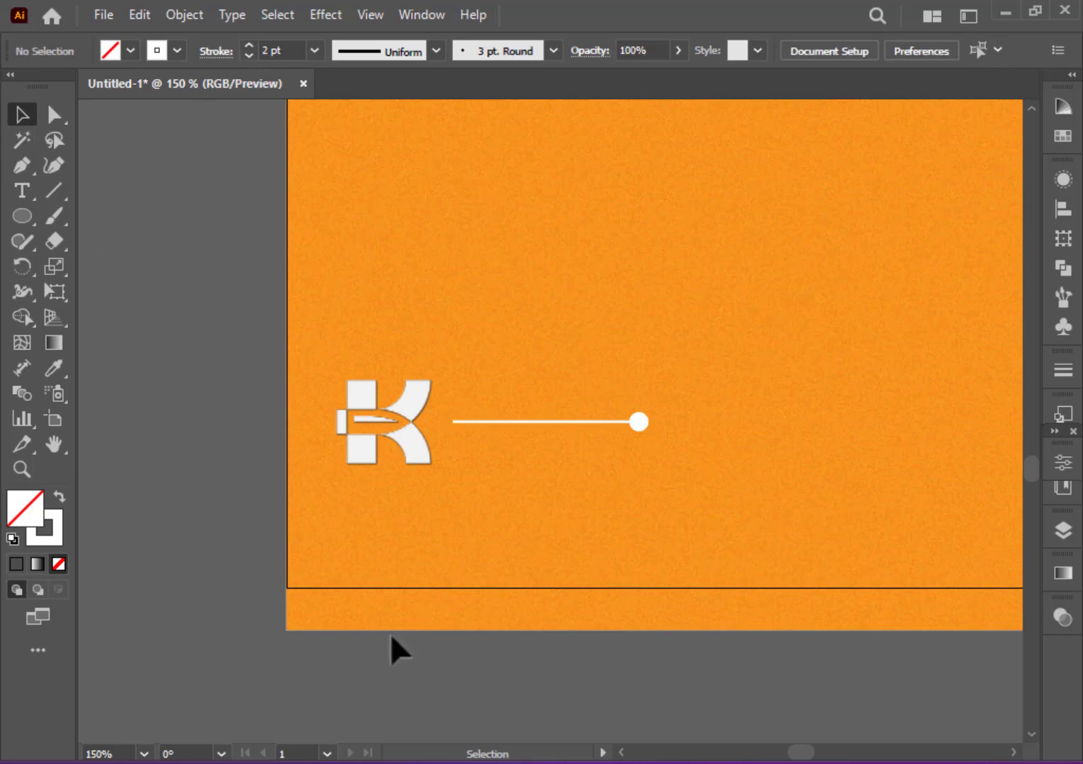
pyautogui.moveTo(513, 423); pyautogui.dragTo(493, 424)
pyautogui.click(22, 198)
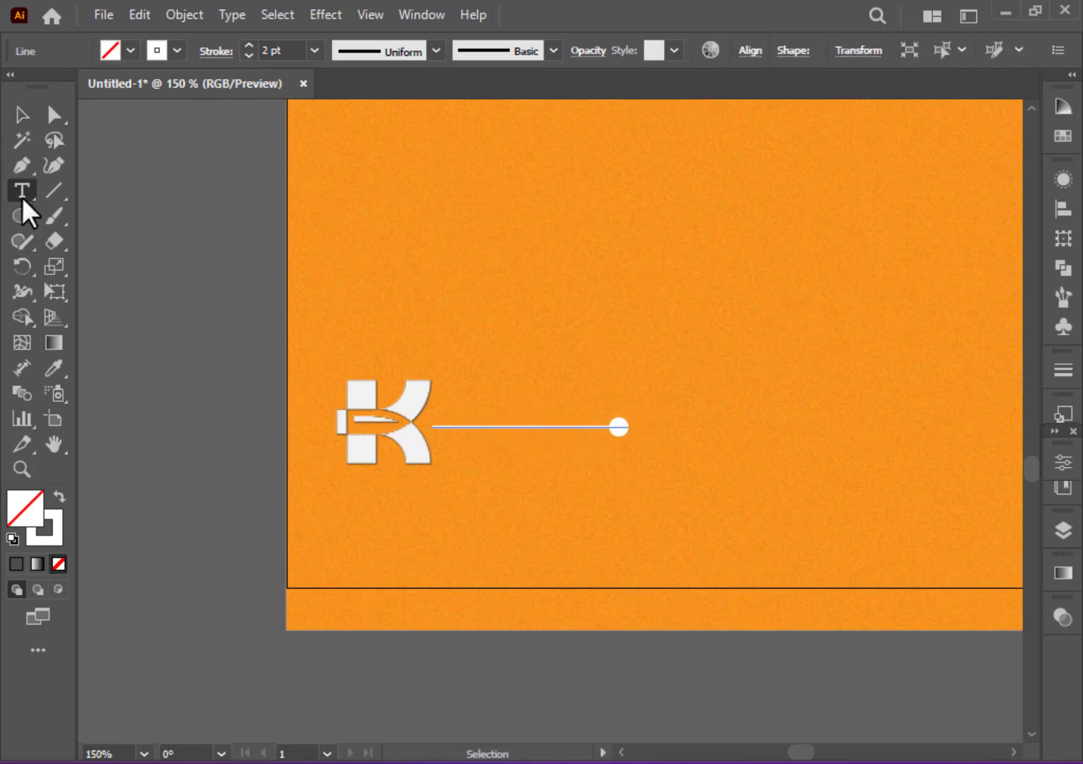
pyautogui.click(465, 394)
pyautogui.write('REYAD ')
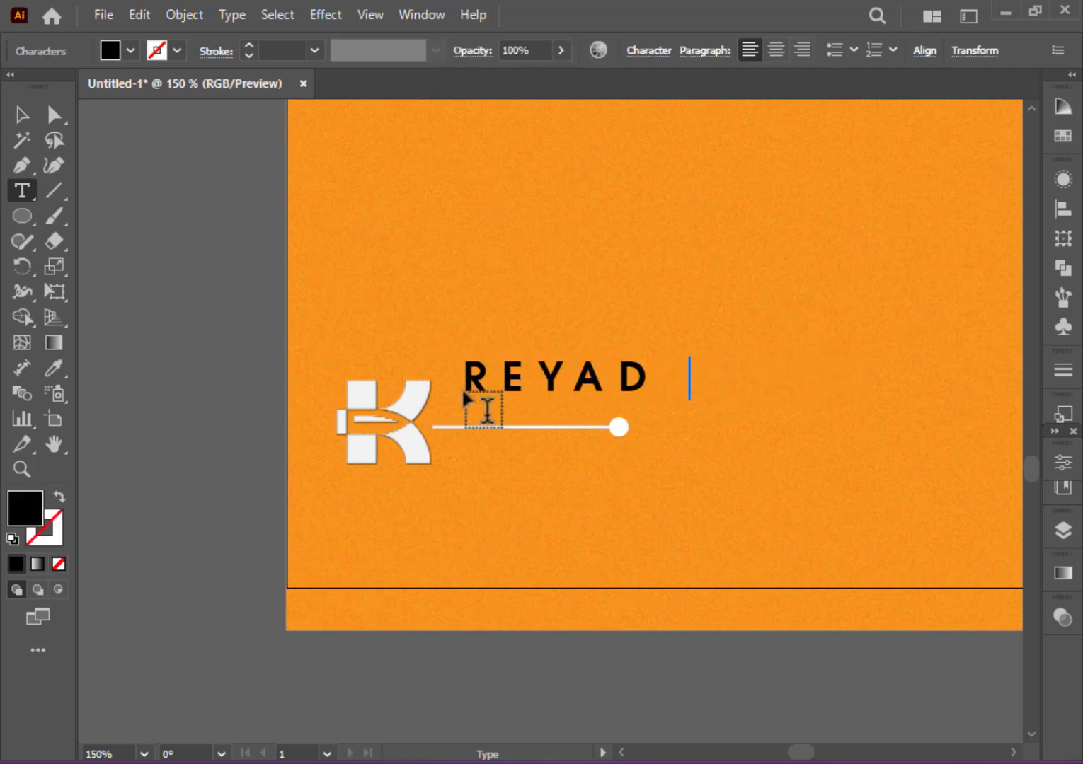
pyautogui.write('PHOTOSHO')
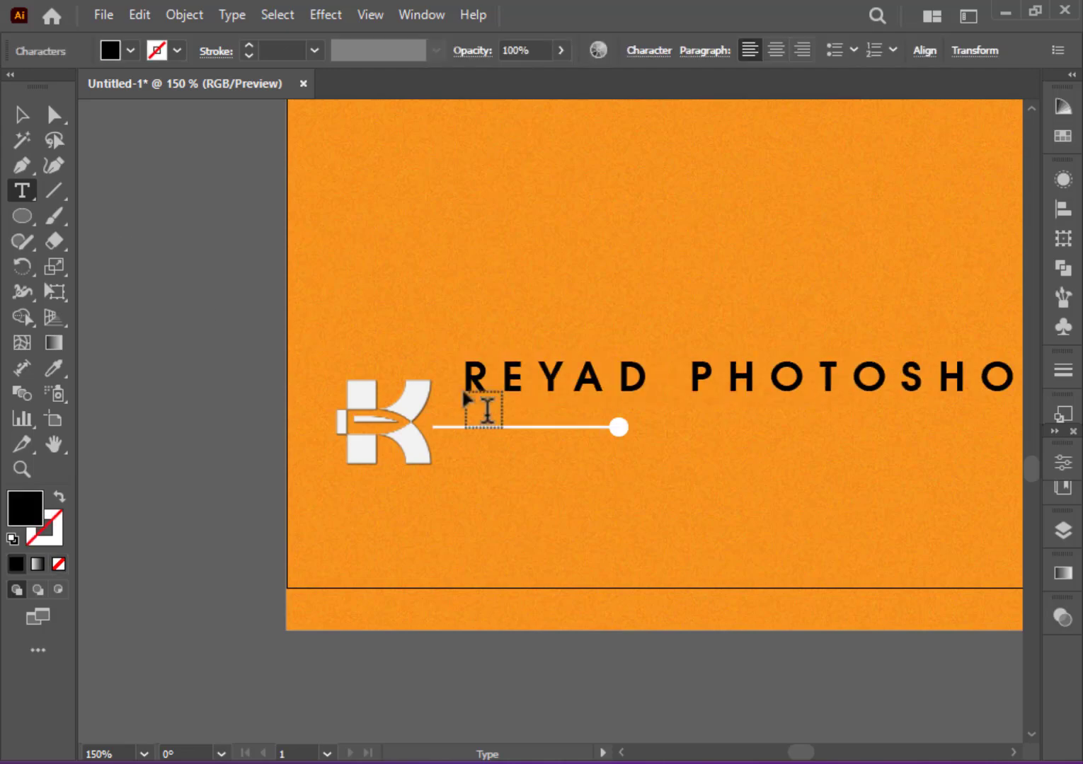
# - Set the new REYAD PHOTOSHOP DESIGN text to 11 pt with a tracking of 0
pyautogui.hotkey('ctrl', 'a')
pyautogui.click(1062, 463)
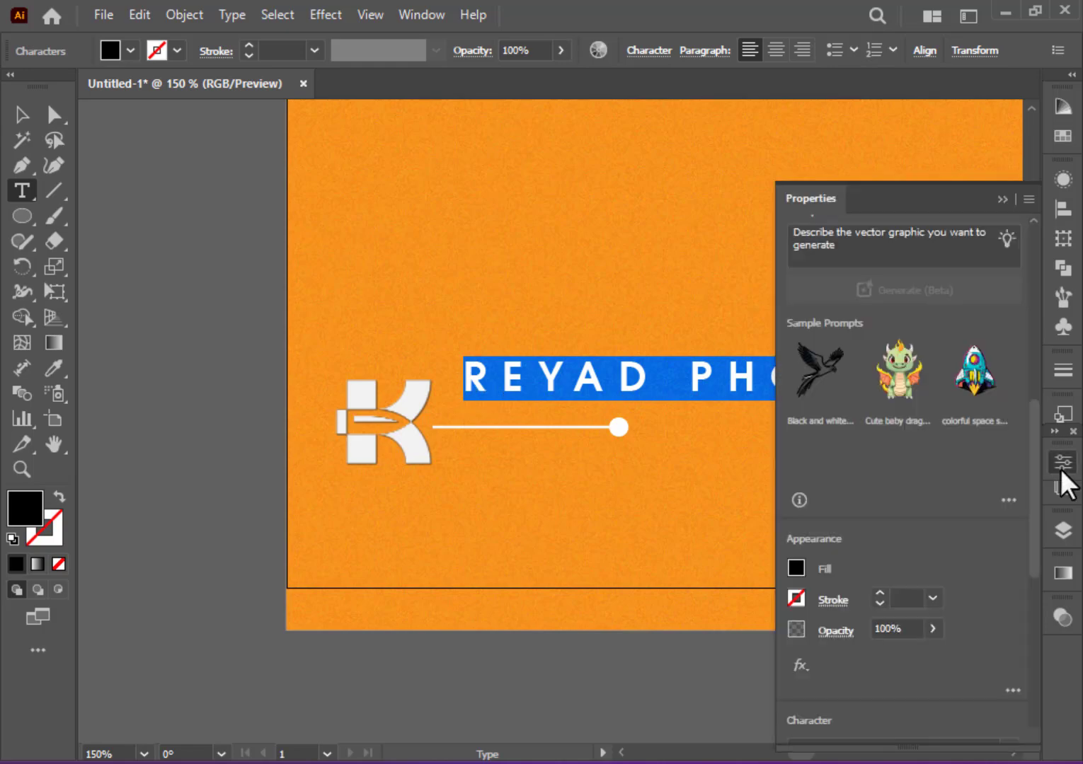
pyautogui.click(884, 356)
pyautogui.click(902, 596)
pyautogui.click(1006, 384)
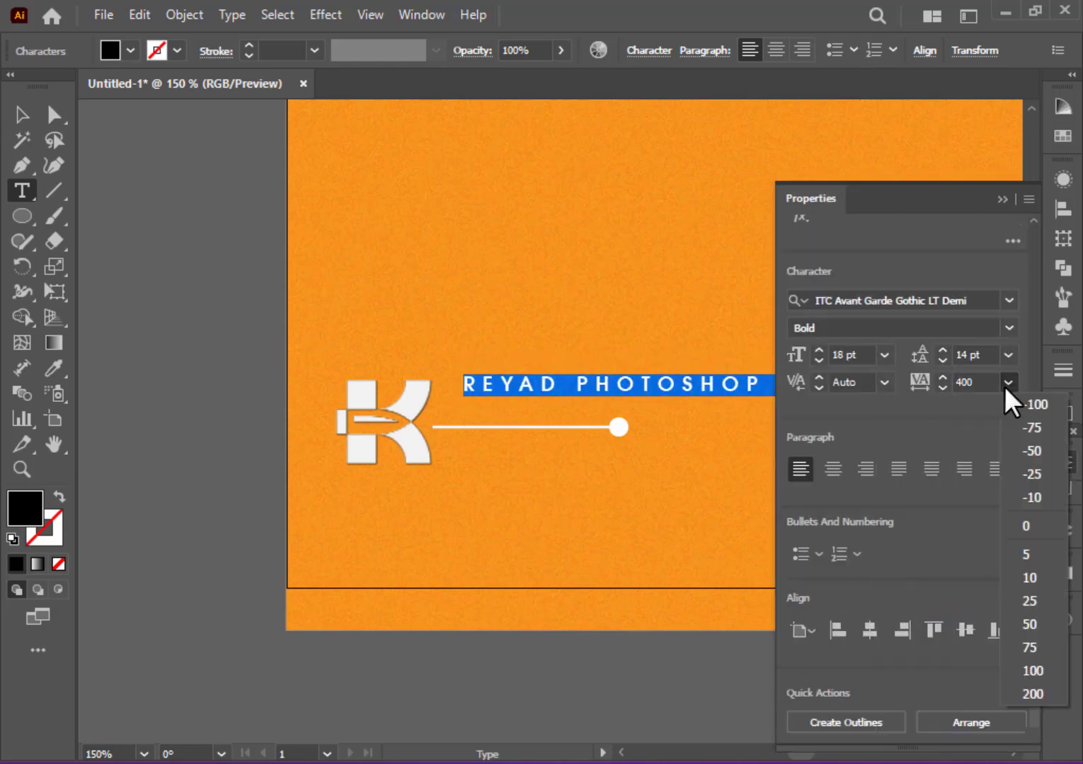
pyautogui.click(1021, 526)
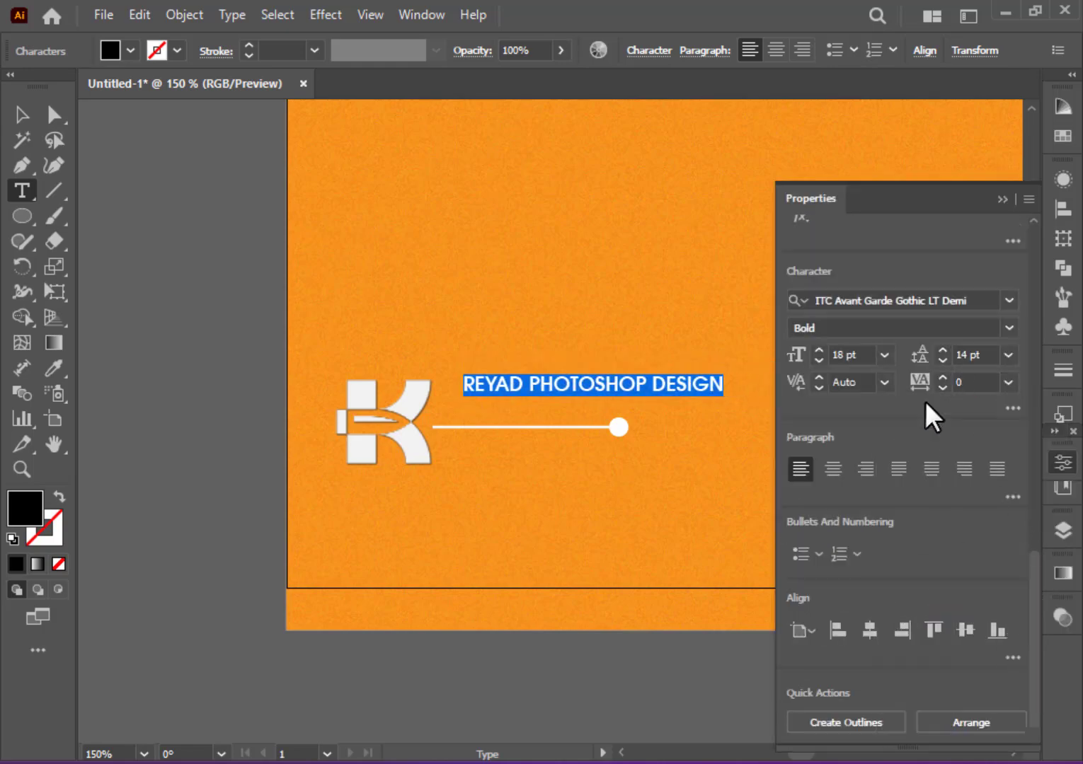
pyautogui.click(884, 355)
pyautogui.click(912, 522)
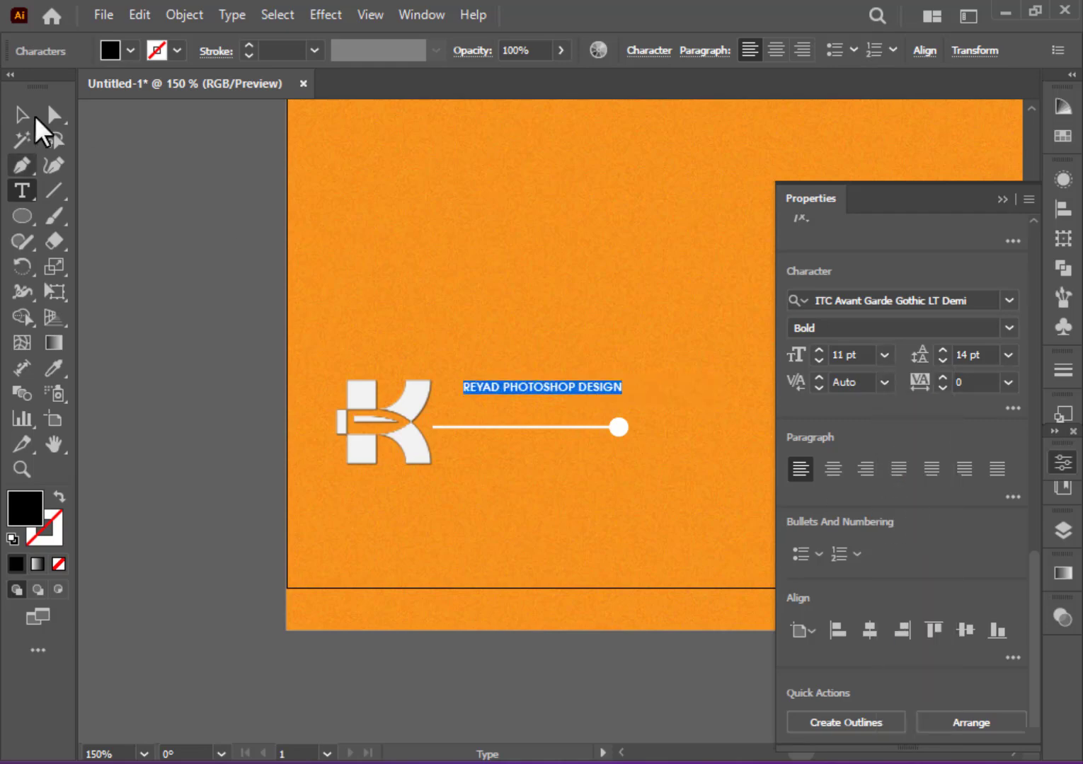
# - Move the REYAD PHOTOSHOP DESIGN text down so it sits directly on the white line beside the K logo
pyautogui.click(21, 114)
pyautogui.moveTo(511, 393); pyautogui.dragTo(499, 415)
pyautogui.click(1063, 463)
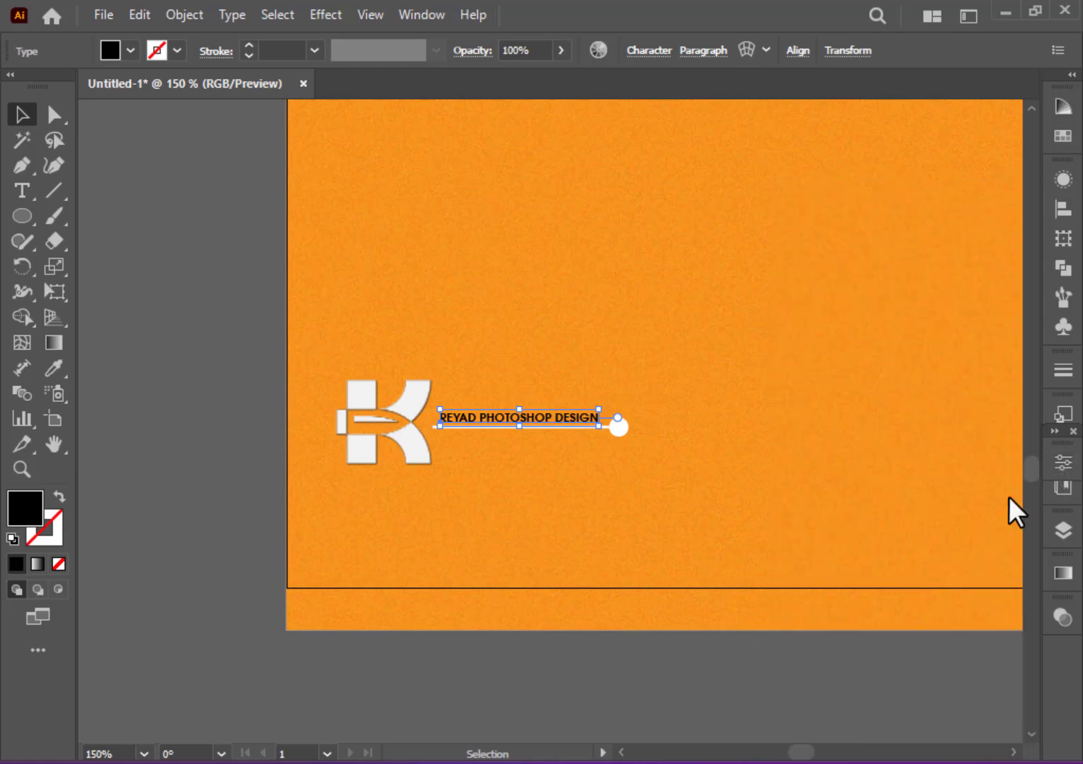
pyautogui.click(669, 669)
pyautogui.scroll(-3, 609, 615)
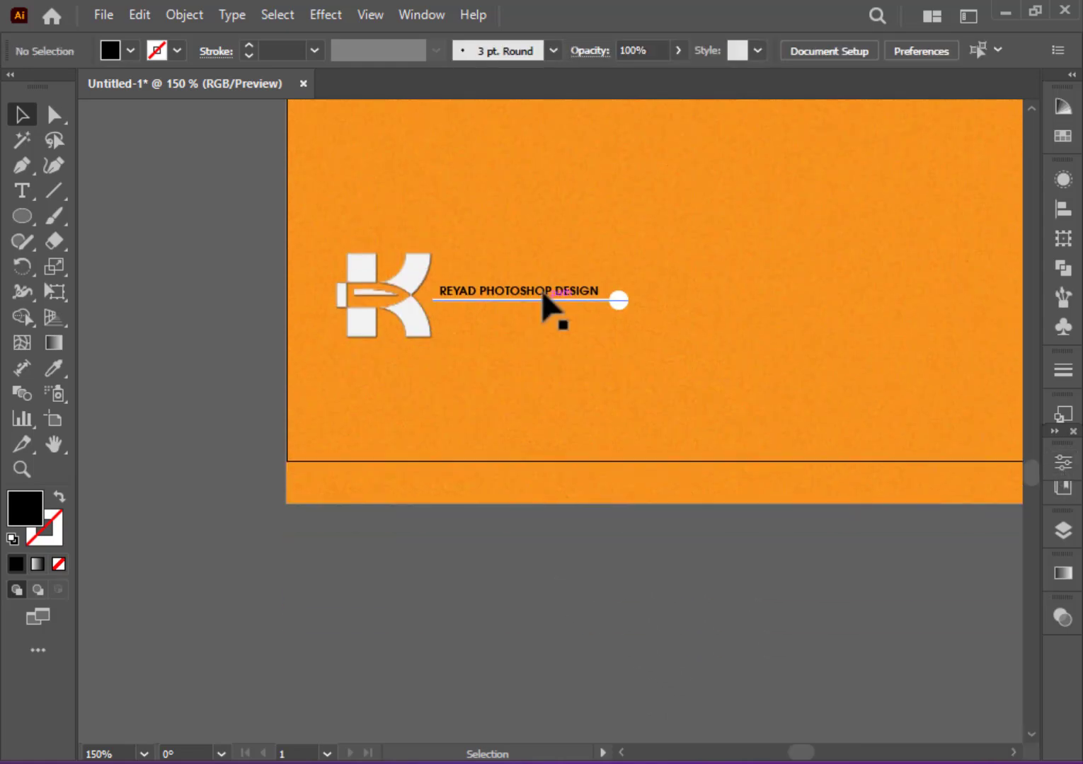
# - Duplicate the text just below the white line and change the copy to YOUTUBE
pyautogui.moveTo(542, 296); pyautogui.dragTo(542, 316)
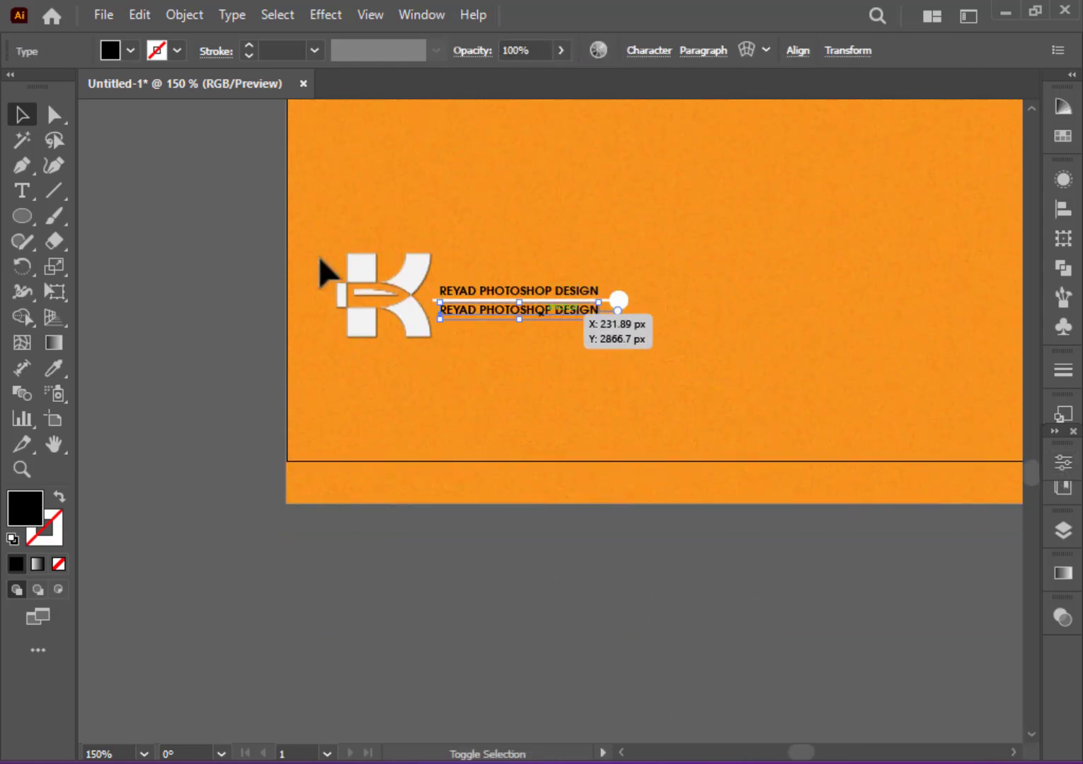
pyautogui.press('t')
pyautogui.click(491, 309)
pyautogui.hotkey('ctrl', 'a')
pyautogui.write('YOU')
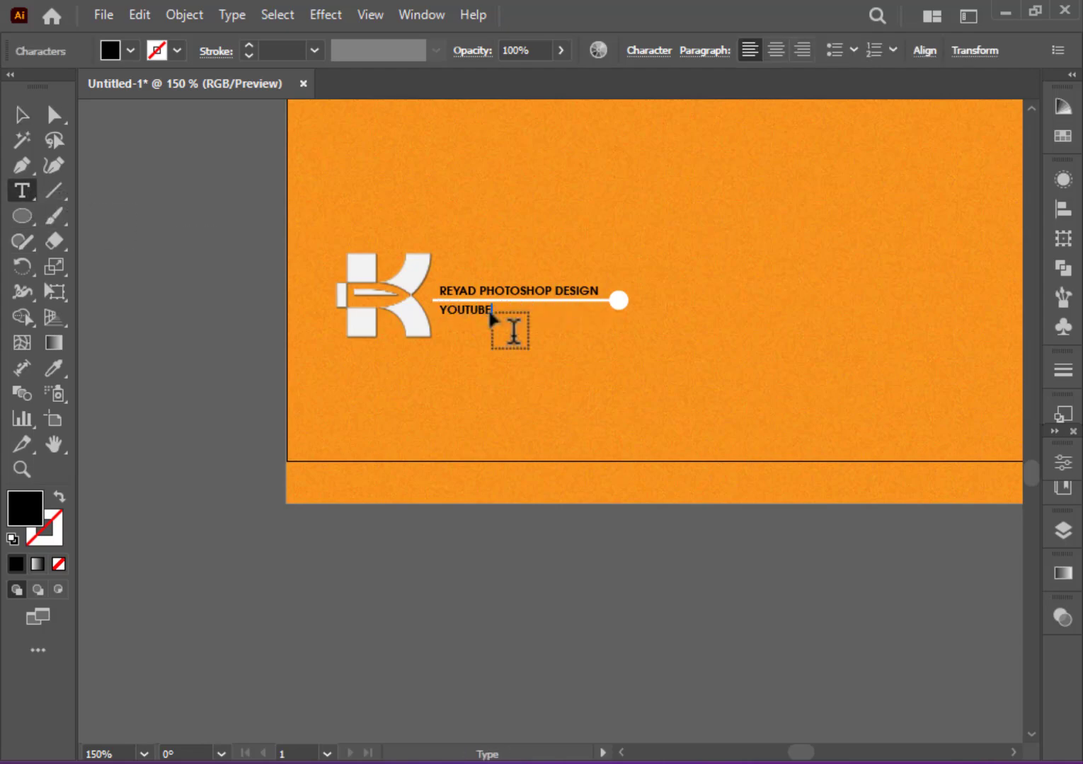
pyautogui.click(22, 114)
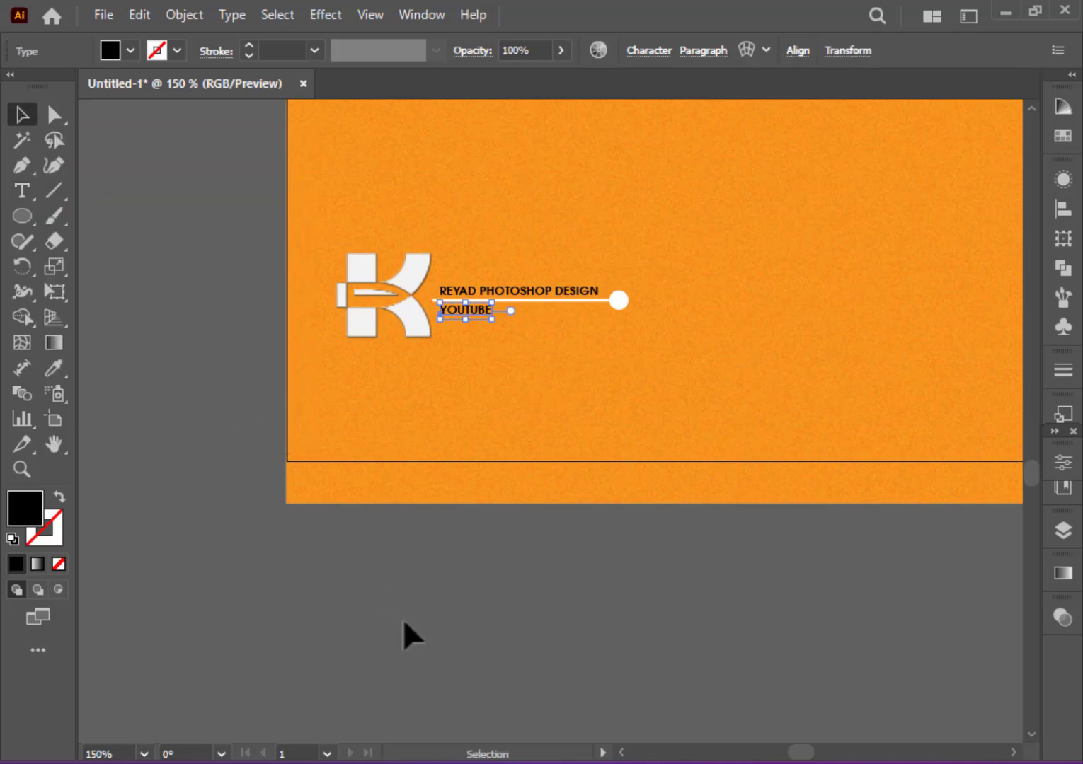
# - Enlarge the K logo, its line and both texts together and reposition them in the poster's lower-left corner
pyautogui.click(402, 618)
pyautogui.hotkey('ctrl', '-')
pyautogui.hotkey('ctrl', '-')
pyautogui.hotkey('ctrl', '-')
pyautogui.hotkey('ctrl', '-')
pyautogui.hotkey('ctrl', '-')
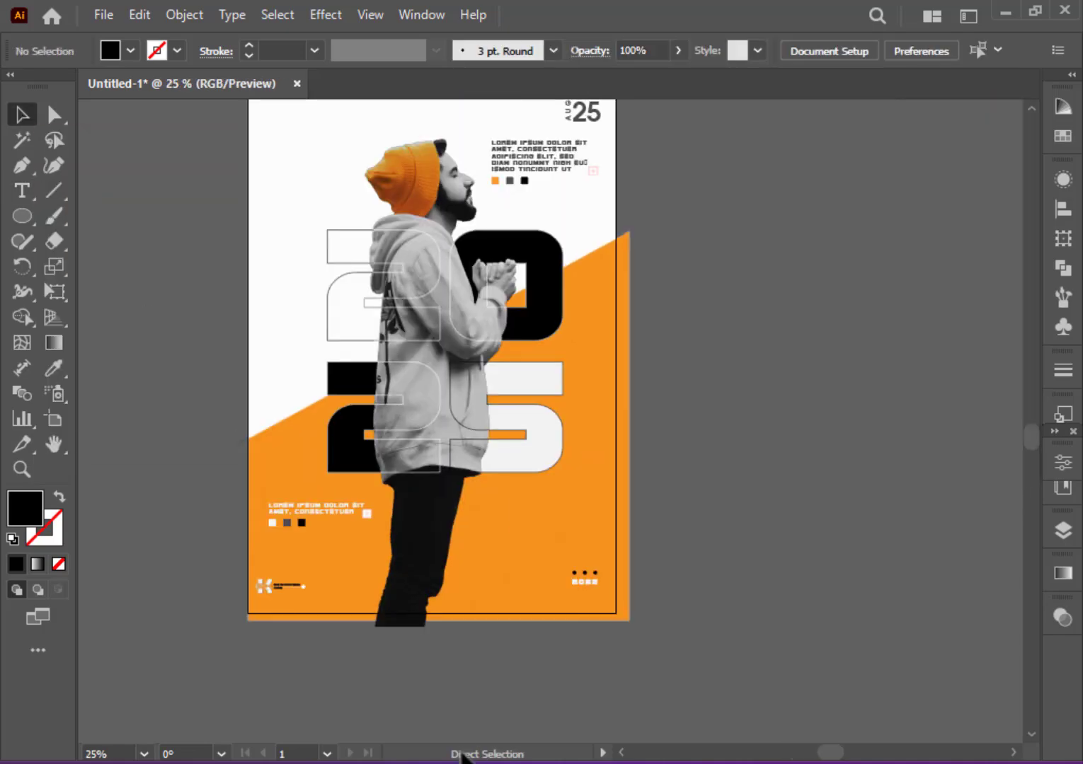
pyautogui.hotkey('ctrl', '-')
pyautogui.hotkey('ctrl', '+')
pyautogui.hotkey('ctrl', '+')
pyautogui.hotkey('ctrl', '+')
pyautogui.press('+')
pyautogui.moveTo(496, 588); pyautogui.dragTo(603, 437)
pyautogui.click(22, 114)
pyautogui.scroll(-3, 480, 524)
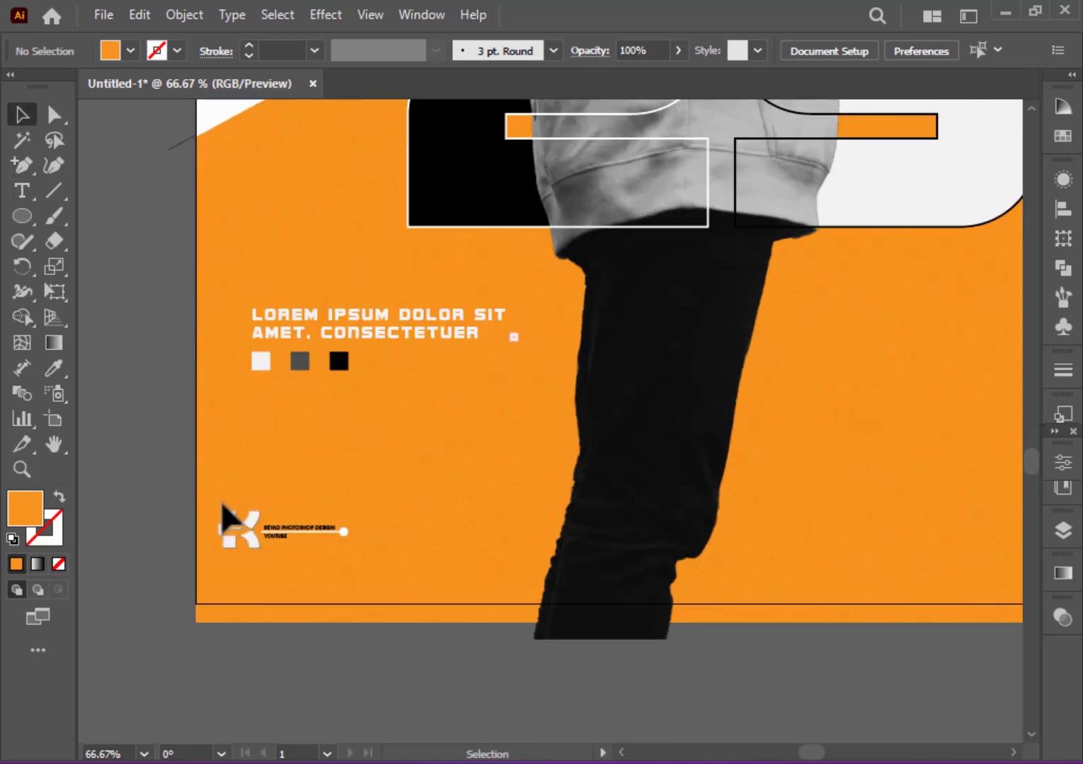
pyautogui.moveTo(220, 501); pyautogui.dragTo(390, 563)
pyautogui.moveTo(244, 546); pyautogui.dragTo(285, 549)
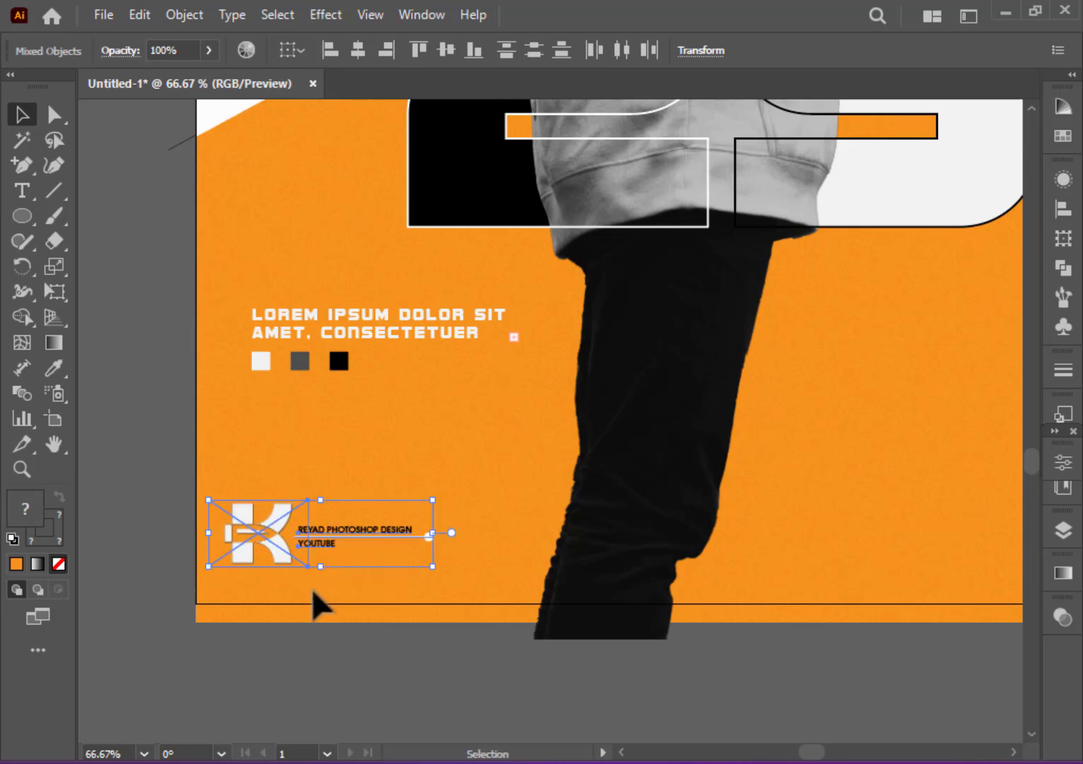
pyautogui.click(315, 593)
# - Shift the channel handle text under the thick line in the poster's upper-left corner slightly to the left
pyautogui.scroll(5, 345, 642)
pyautogui.scroll(10, 346, 641)
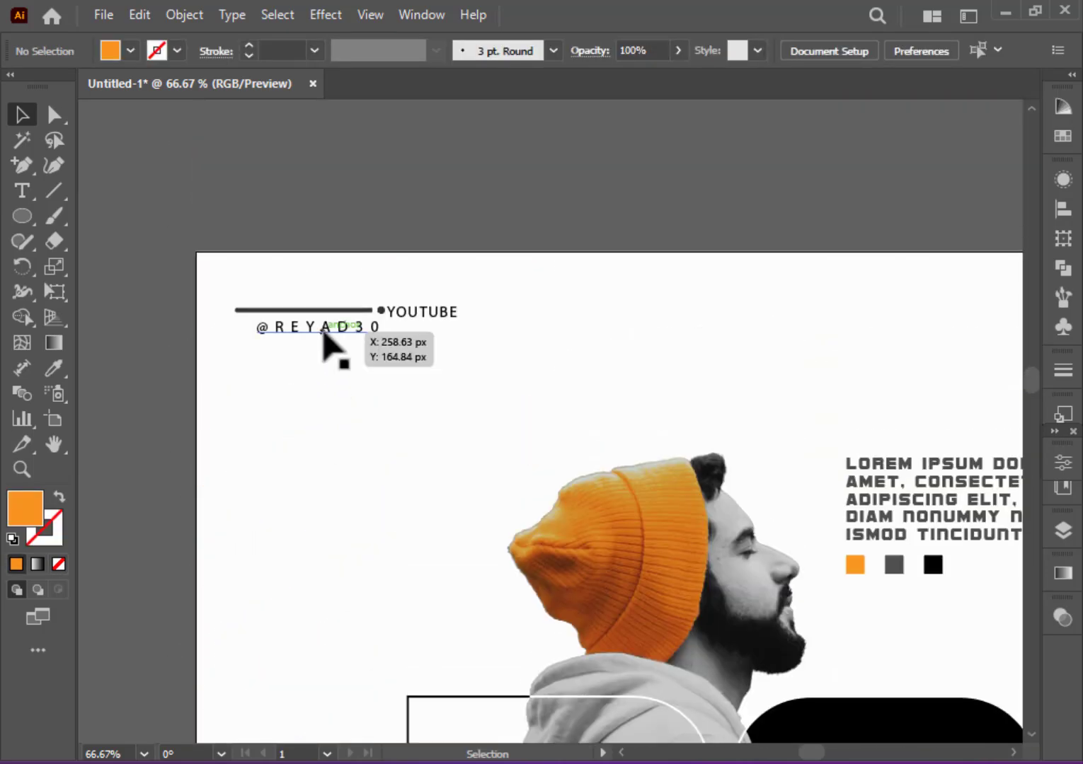
pyautogui.moveTo(323, 333); pyautogui.dragTo(311, 333)
pyautogui.click(368, 407)
# - Draw a circle centred on the AUGUST 2025 date and fill it with orange sampled from the man's beanie
pyautogui.moveTo(650, 409); pyautogui.dragTo(342, 359)
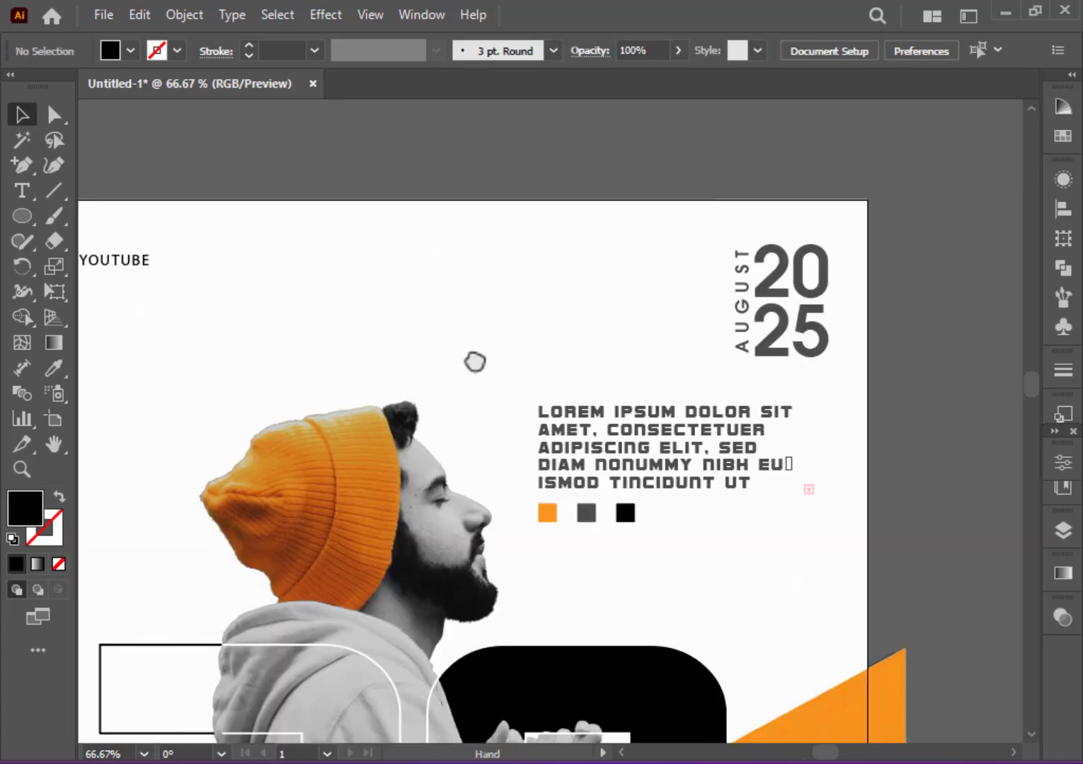
pyautogui.click(22, 216)
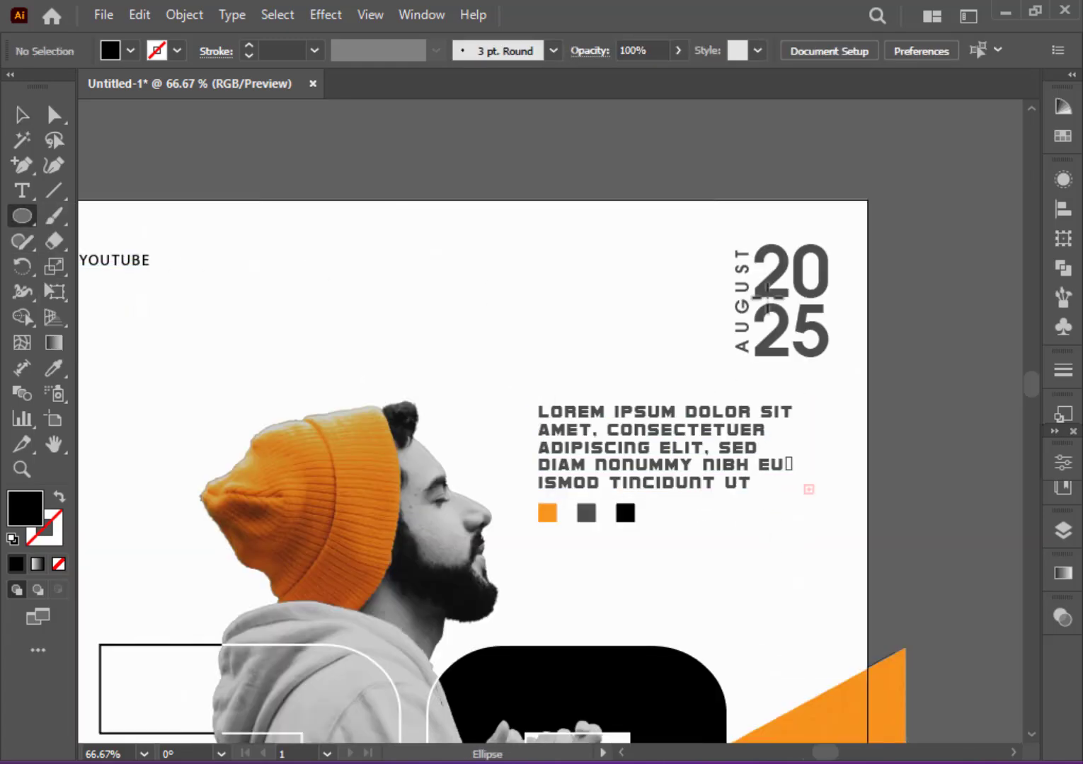
pyautogui.moveTo(767, 296); pyautogui.dragTo(866, 378)
pyautogui.click(60, 496)
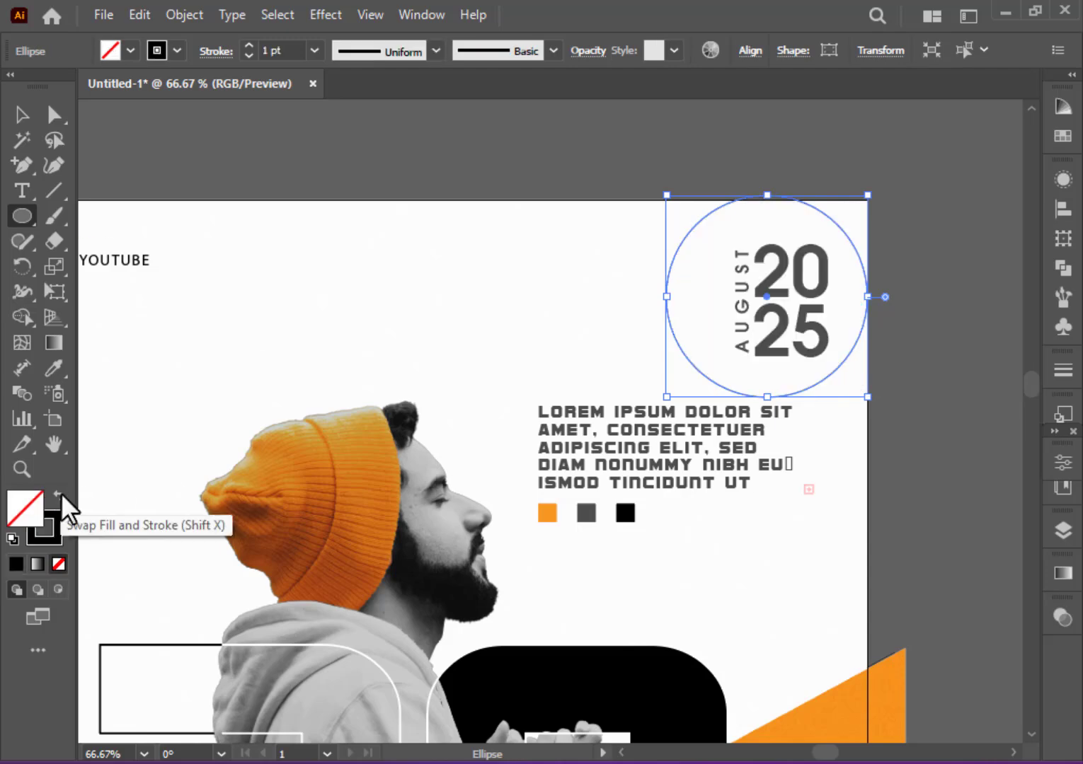
pyautogui.click(59, 497)
pyautogui.click(54, 368)
pyautogui.click(281, 466)
pyautogui.click(22, 115)
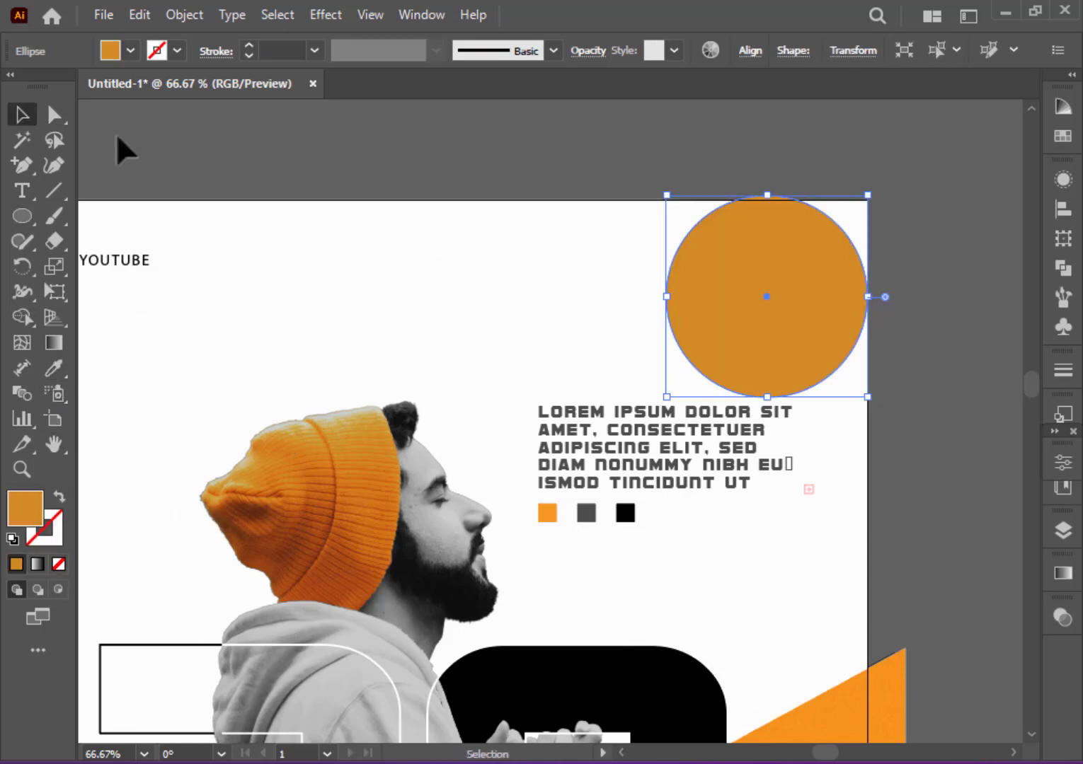
# - Send the orange circle backward until it lies behind the AUGUST text and the 2025 digits
pyautogui.rightClick(735, 320)
pyautogui.moveTo(796, 664)
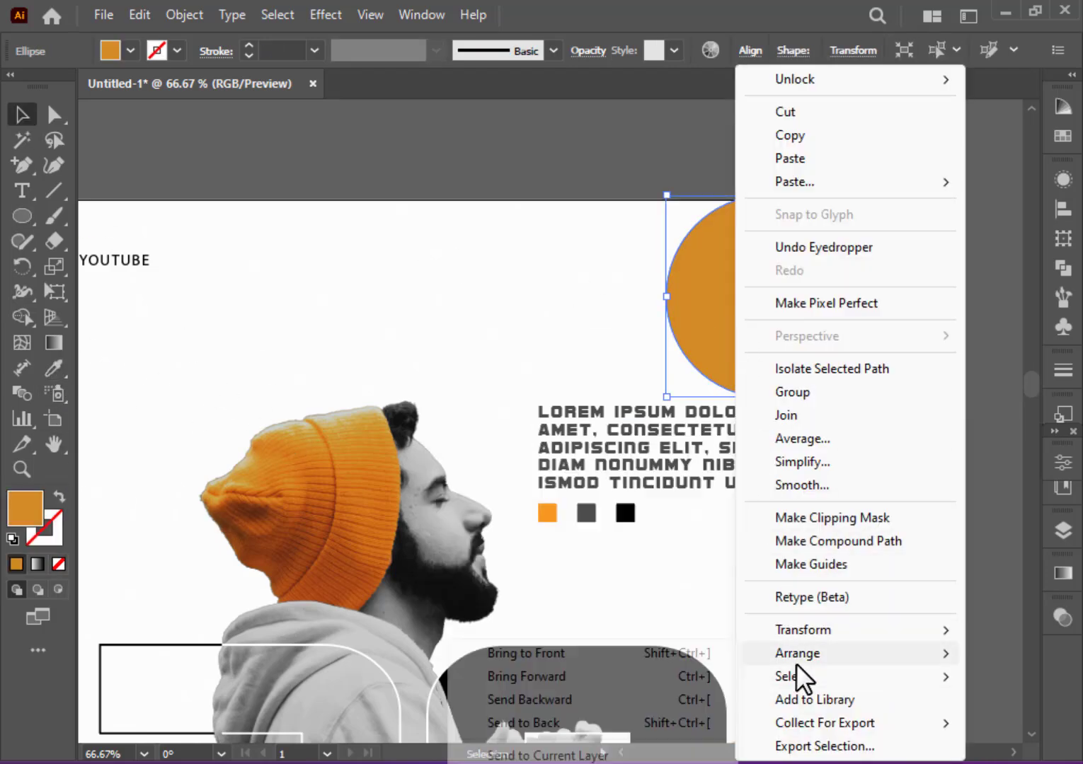
pyautogui.click(593, 699)
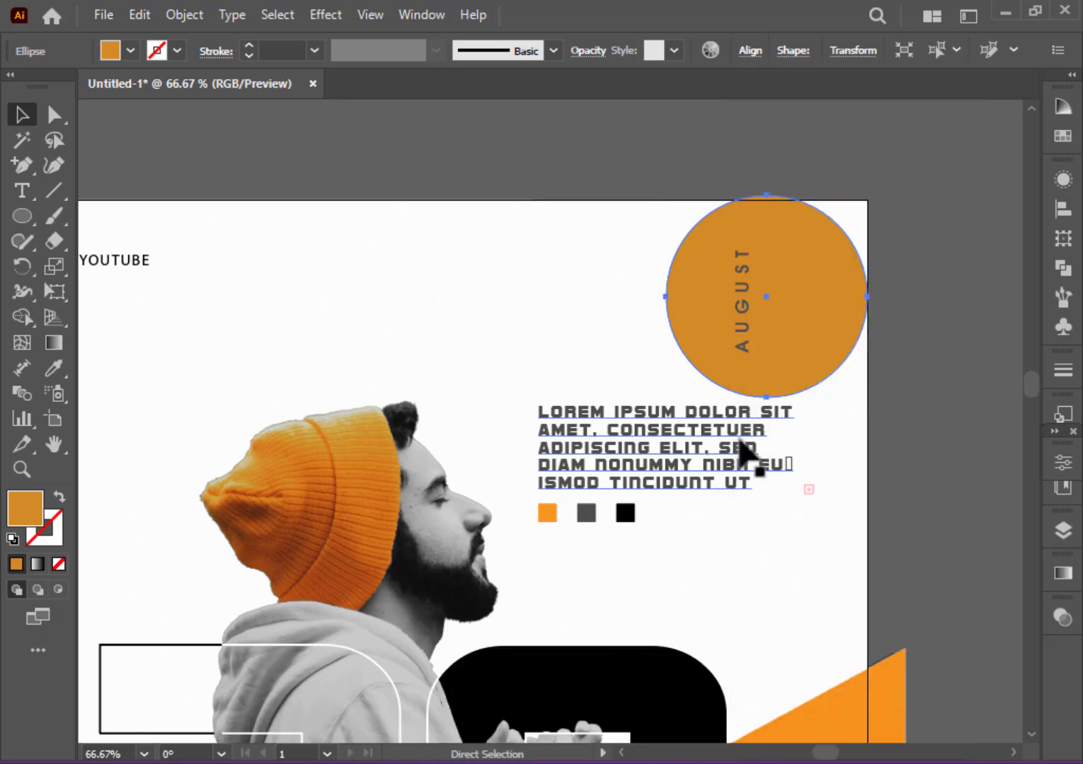
pyautogui.click(896, 318)
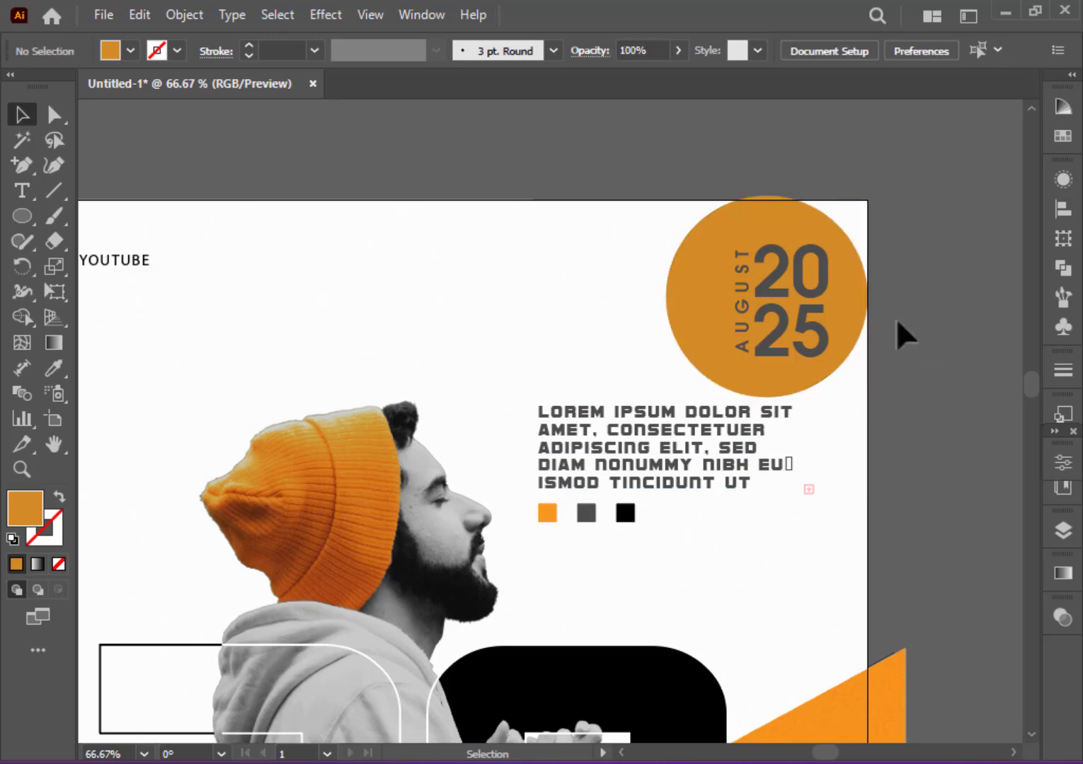
# - Enlarge the orange circle to about 618 px in diameter and centre it on the artboard's upper-right corner
pyautogui.click(846, 255)
pyautogui.moveTo(869, 198); pyautogui.dragTo(924, 138)
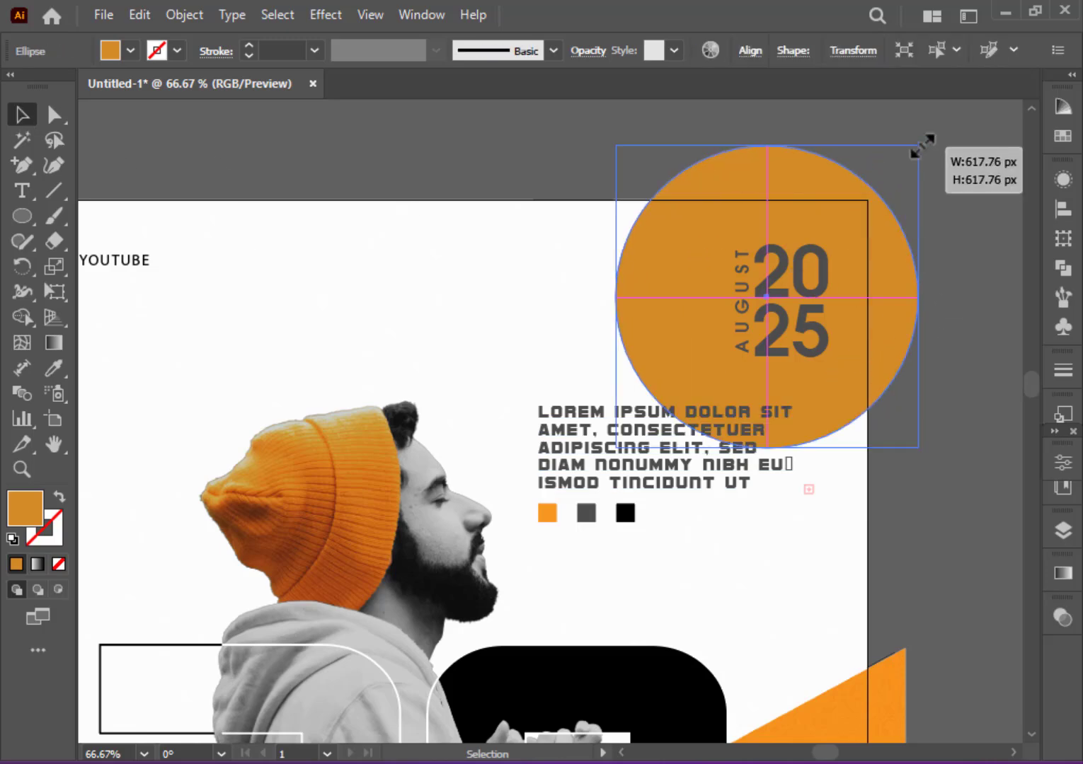
pyautogui.moveTo(774, 282); pyautogui.dragTo(866, 201)
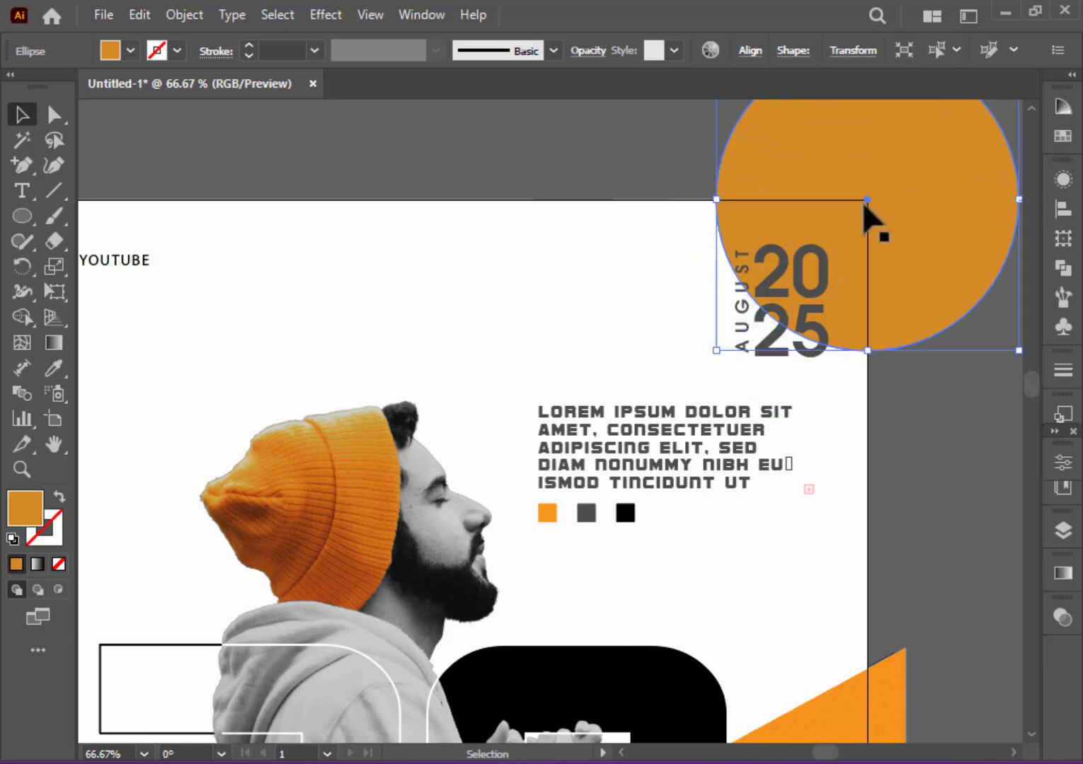
pyautogui.click(957, 415)
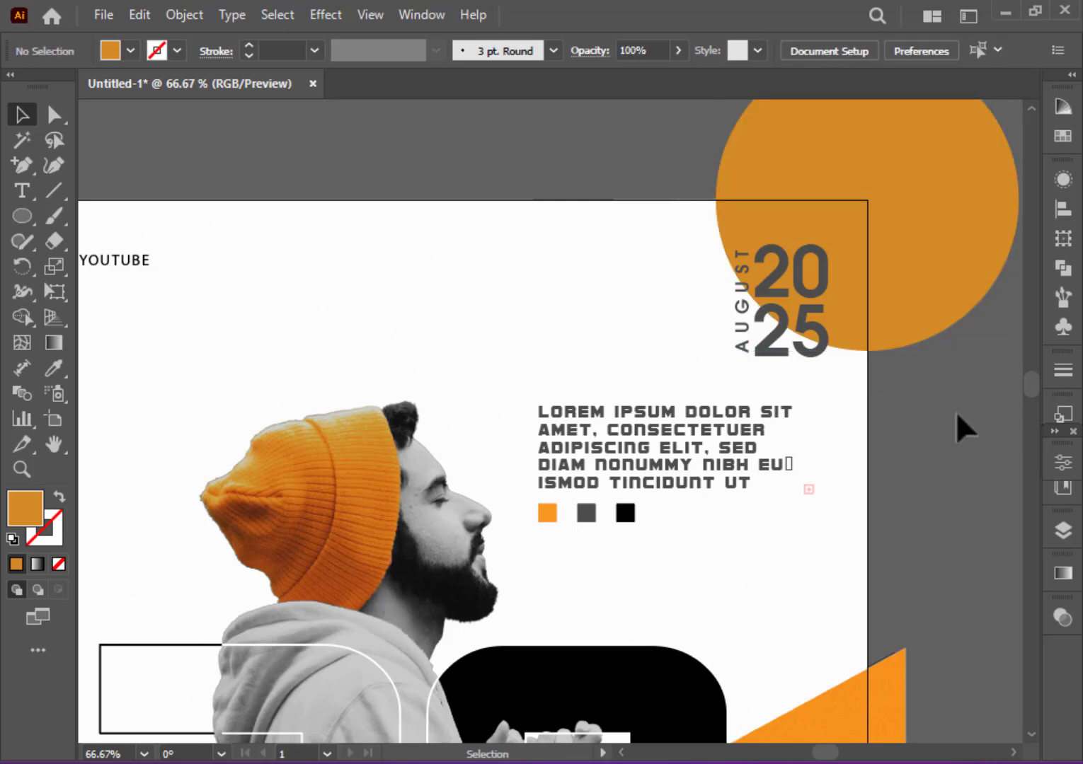
# - Duplicate the orange circle onto the artboard's lower-left corner and fill the copy with the lightest grey swatch
pyautogui.scroll(-2, 956, 411)
pyautogui.hotkey('ctrl', '-')
pyautogui.hotkey('ctrl', '-')
pyautogui.hotkey('ctrl', '-')
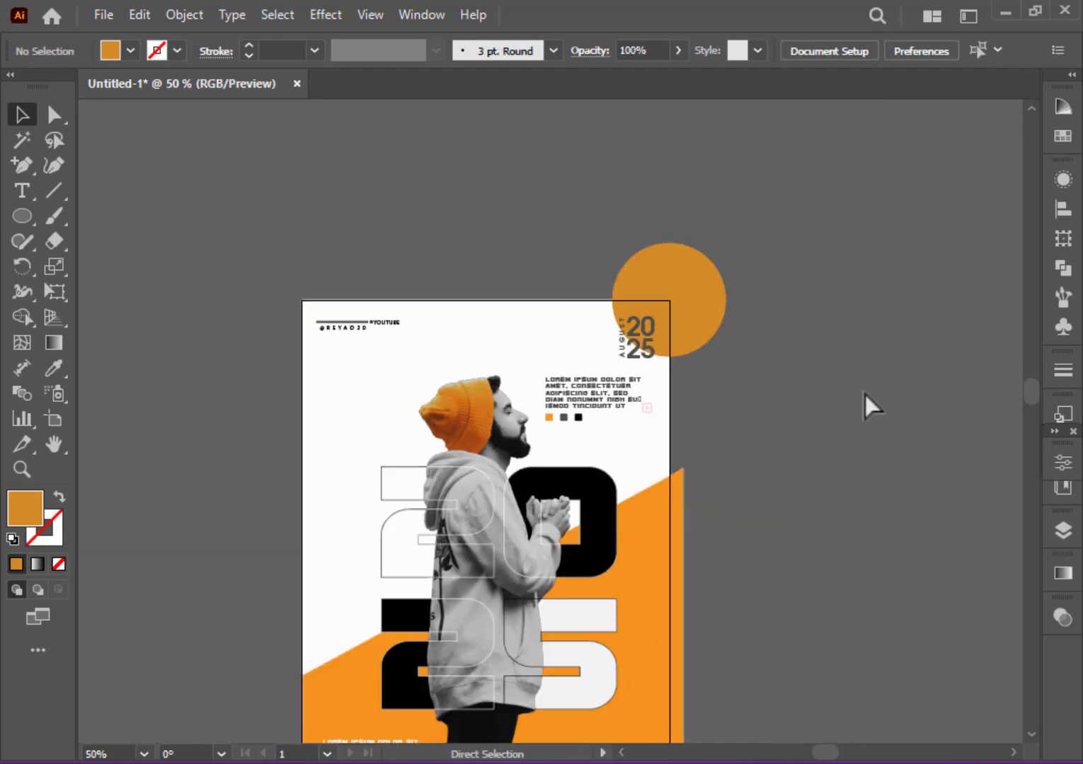
pyautogui.hotkey('ctrl', '-')
pyautogui.scroll(1, 863, 389)
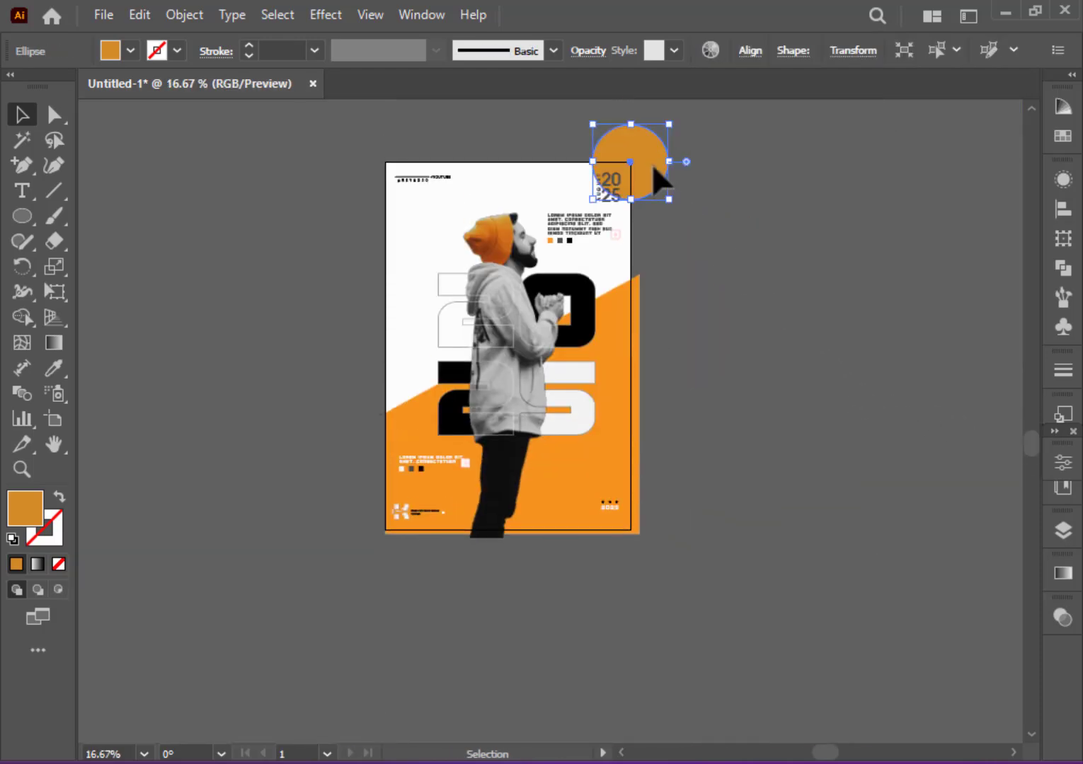
pyautogui.moveTo(658, 179); pyautogui.dragTo(407, 531)
pyautogui.click(130, 51)
pyautogui.click(177, 164)
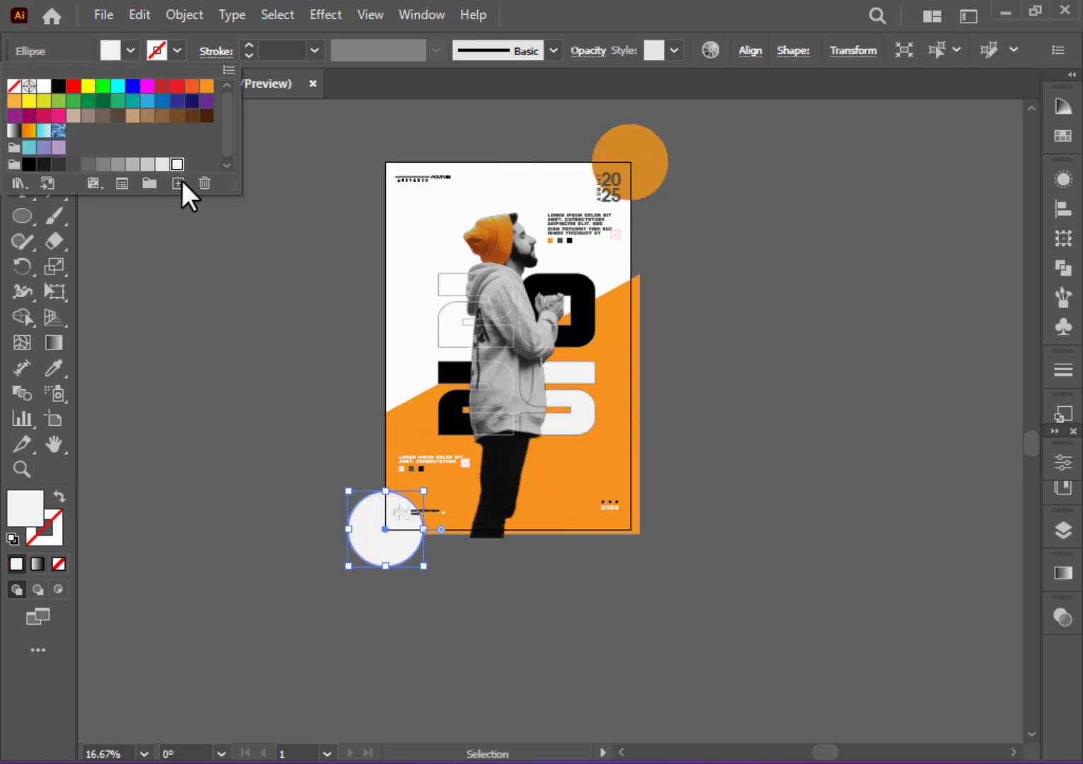
pyautogui.click(285, 451)
# - Replace the K logo with the antler image dfrew-01.png, scaled down onto the light circle in the lower-left corner
pyautogui.hotkey('ctrl', '+')
pyautogui.hotkey('ctrl', '+')
pyautogui.hotkey('ctrl', '+')
pyautogui.hotkey('ctrl', '+')
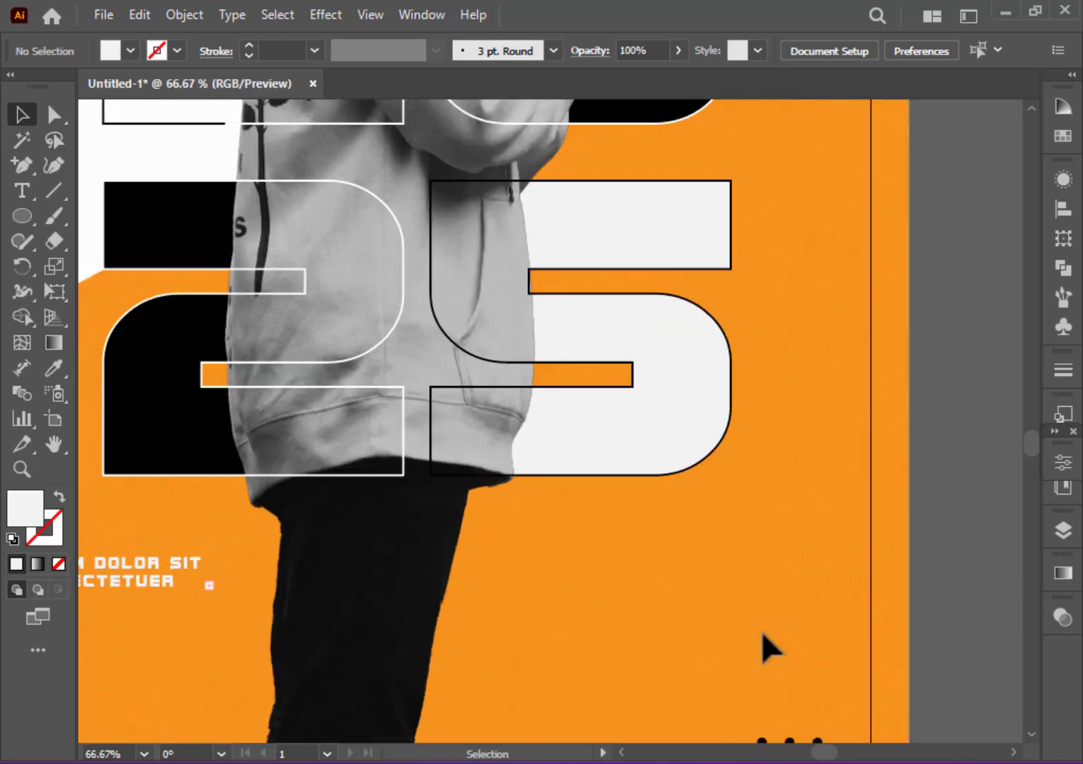
pyautogui.moveTo(666, 651); pyautogui.dragTo(730, 504)
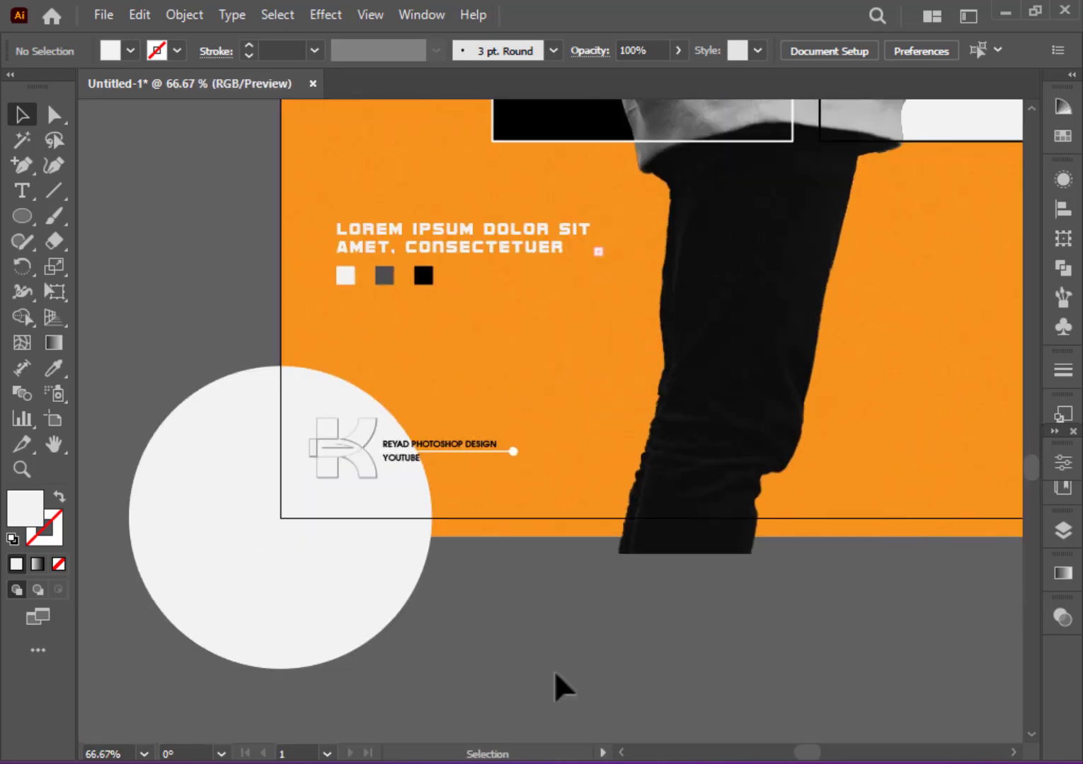
pyautogui.click(359, 457)
pyautogui.click(576, 51)
pyautogui.click(658, 418)
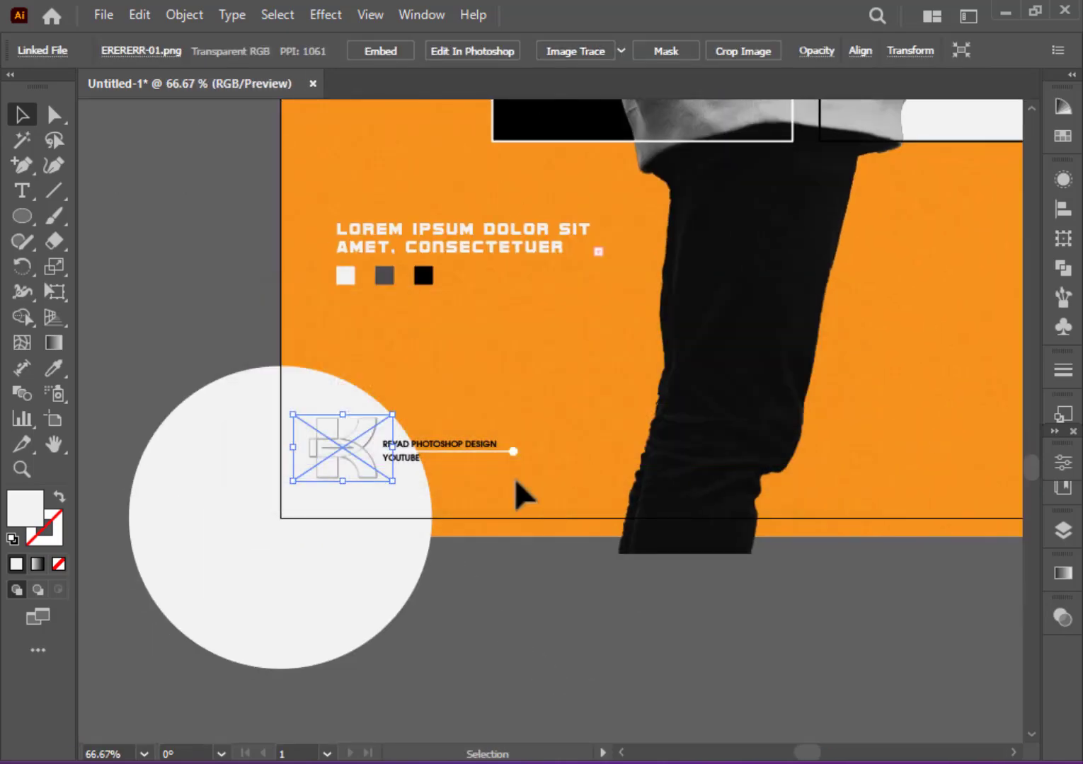
pyautogui.hotkey('ctrl', '-')
pyautogui.hotkey('ctrl', '-')
pyautogui.hotkey('ctrl', '-')
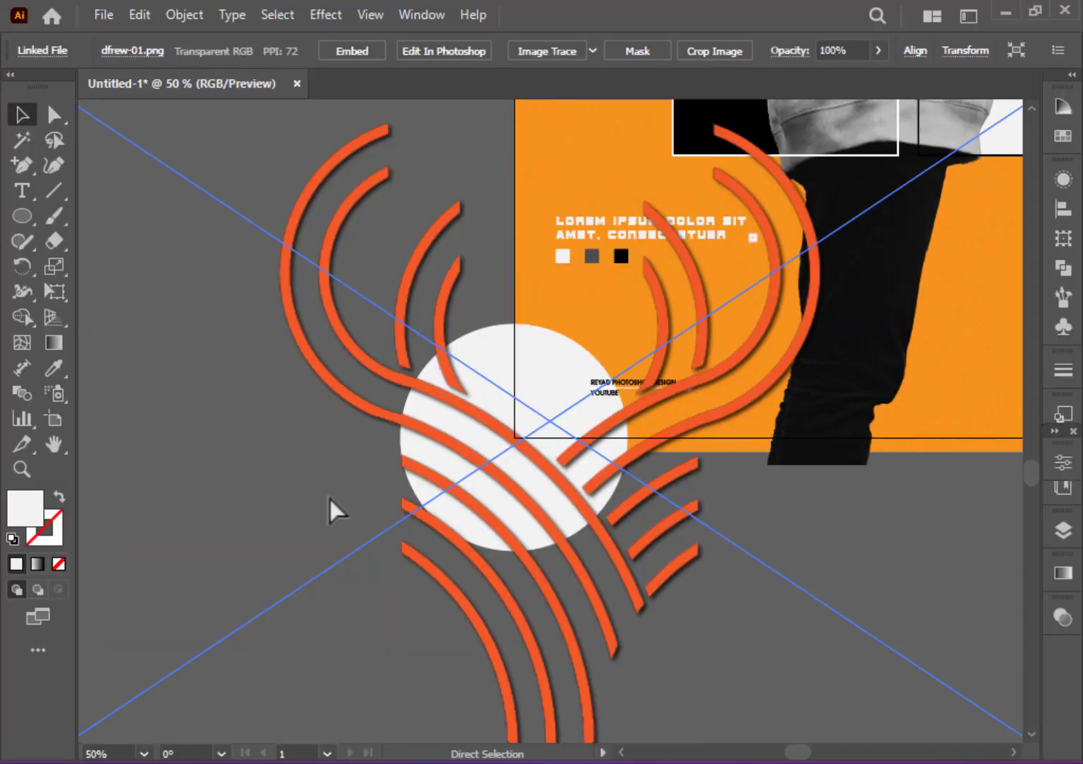
pyautogui.moveTo(280, 423); pyautogui.dragTo(508, 467)
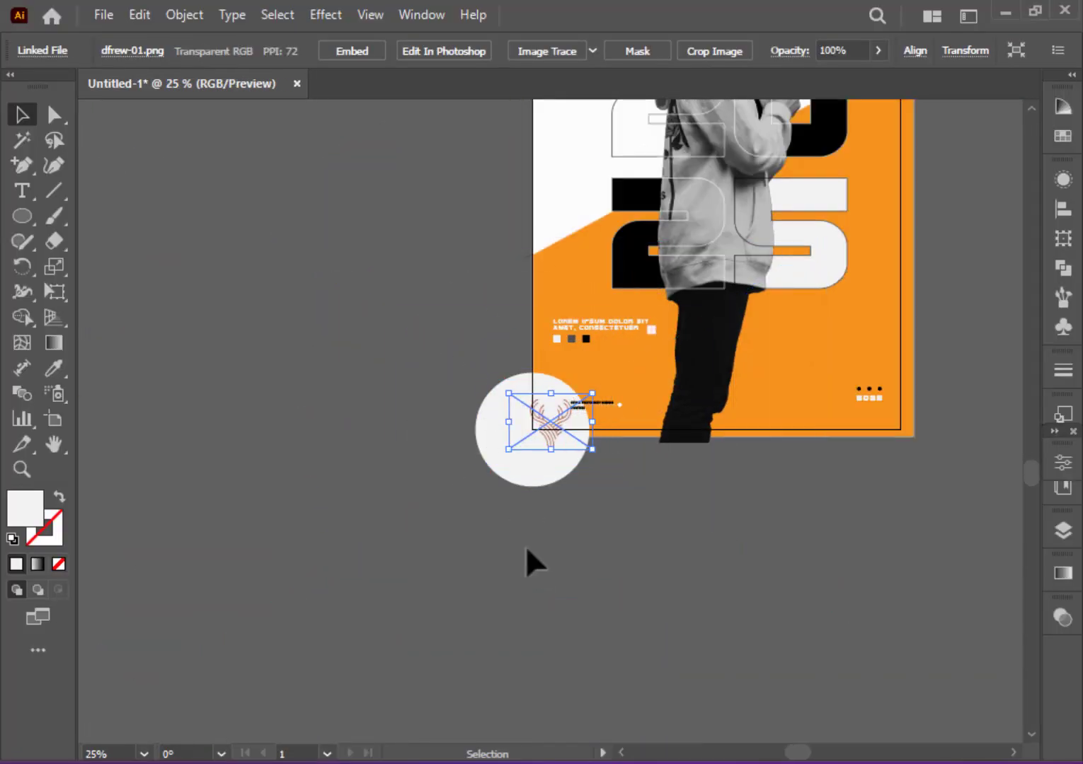
# - Place the antler logo on the light circle directly beside the channel name and enlarge it slightly
pyautogui.hotkey('ctrl', '+')
pyautogui.hotkey('ctrl', '+')
pyautogui.hotkey('ctrl', '+')
pyautogui.hotkey('ctrl', '+')
pyautogui.moveTo(382, 422); pyautogui.dragTo(588, 368)
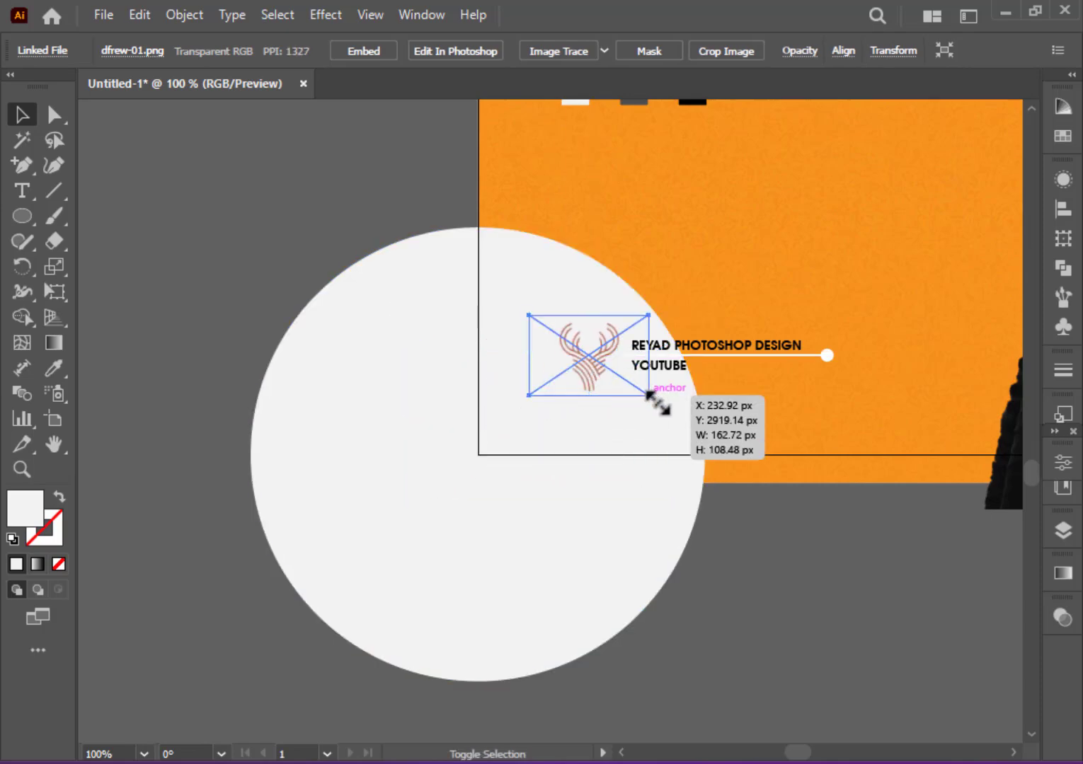
pyautogui.moveTo(649, 394); pyautogui.dragTo(658, 401)
pyautogui.moveTo(585, 374); pyautogui.dragTo(591, 370)
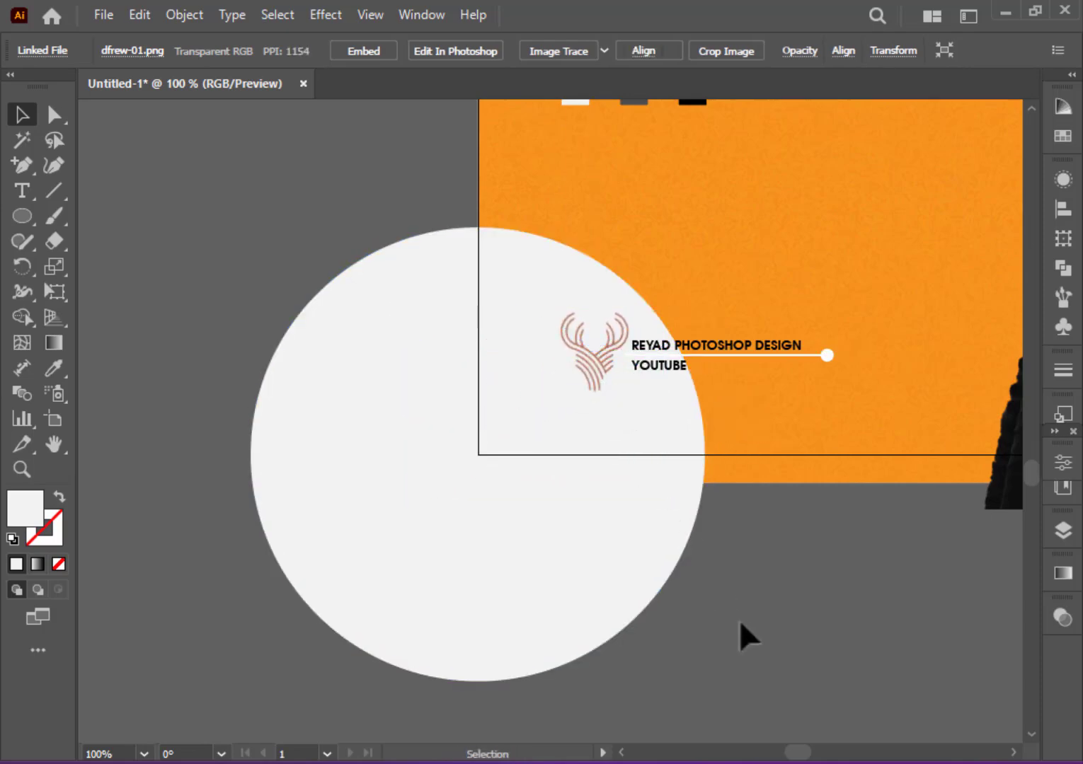
pyautogui.click(740, 633)
# - Change the stroke of the white line between the channel name and YOUTUBE to a dark grey swatch
pyautogui.moveTo(831, 351); pyautogui.dragTo(831, 352)
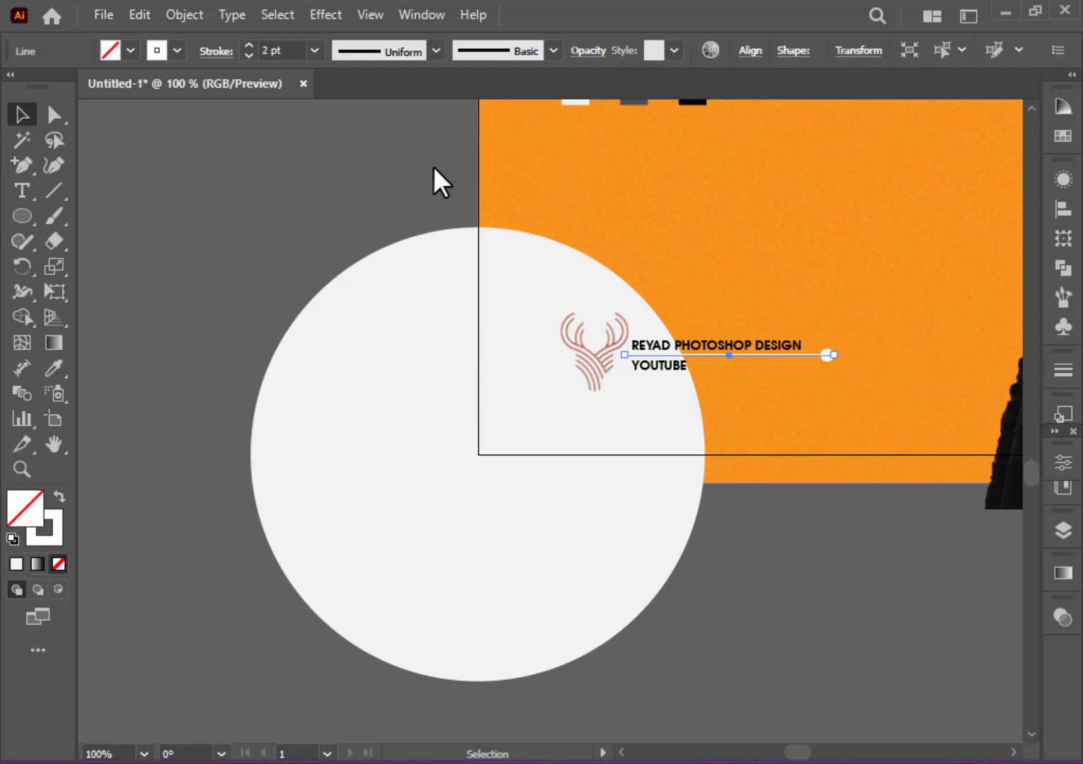
pyautogui.click(177, 50)
pyautogui.click(73, 164)
pyautogui.click(225, 391)
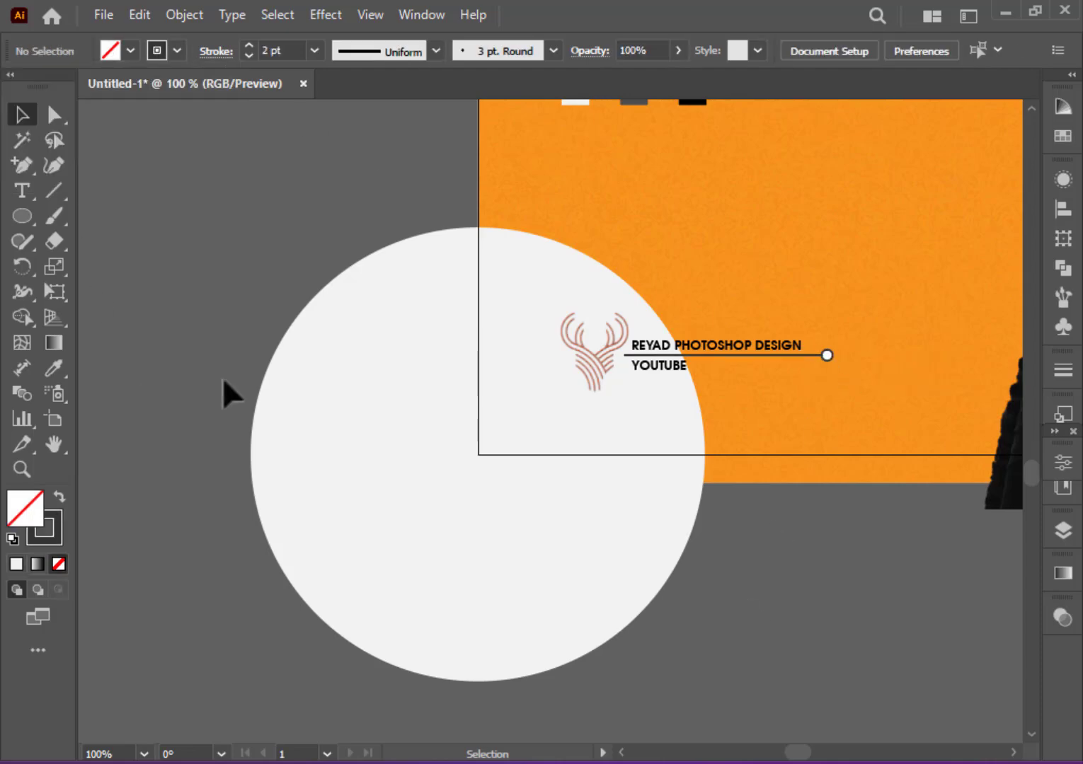
# - Set the YOUTUBE text's tracking to 500 and its font size to 14 pt
pyautogui.scroll(2, 822, 573)
pyautogui.click(661, 441)
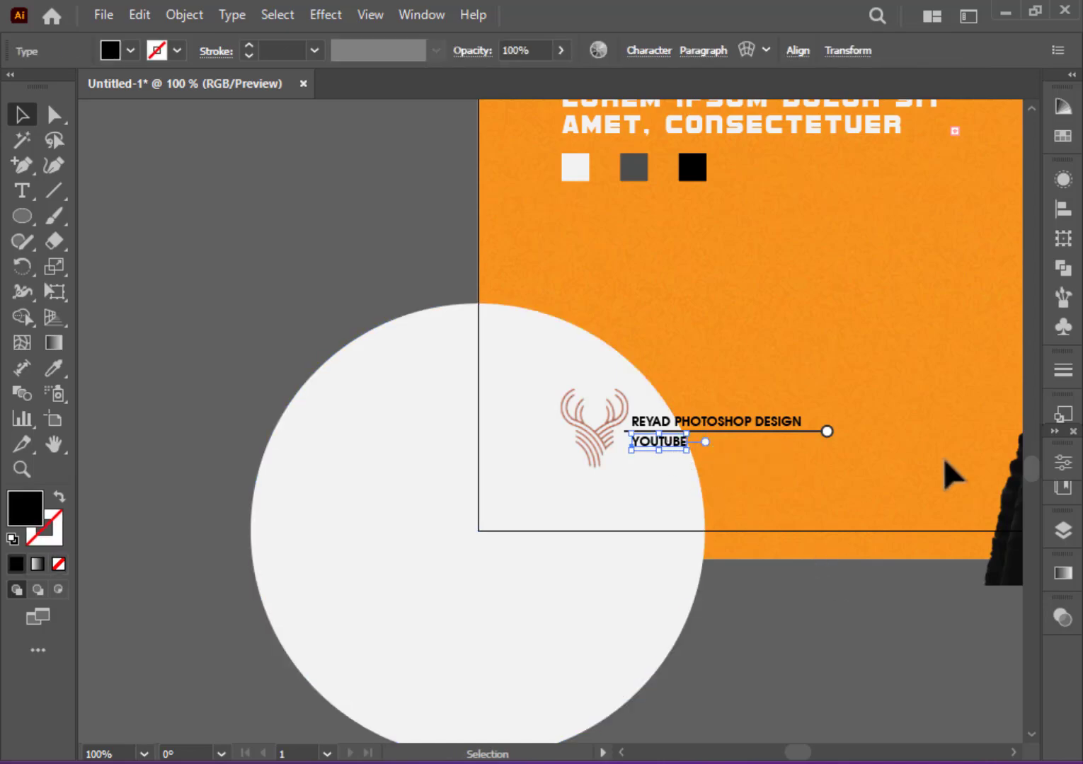
pyautogui.click(1061, 463)
pyautogui.scroll(-5, 1008, 380)
pyautogui.click(1007, 383)
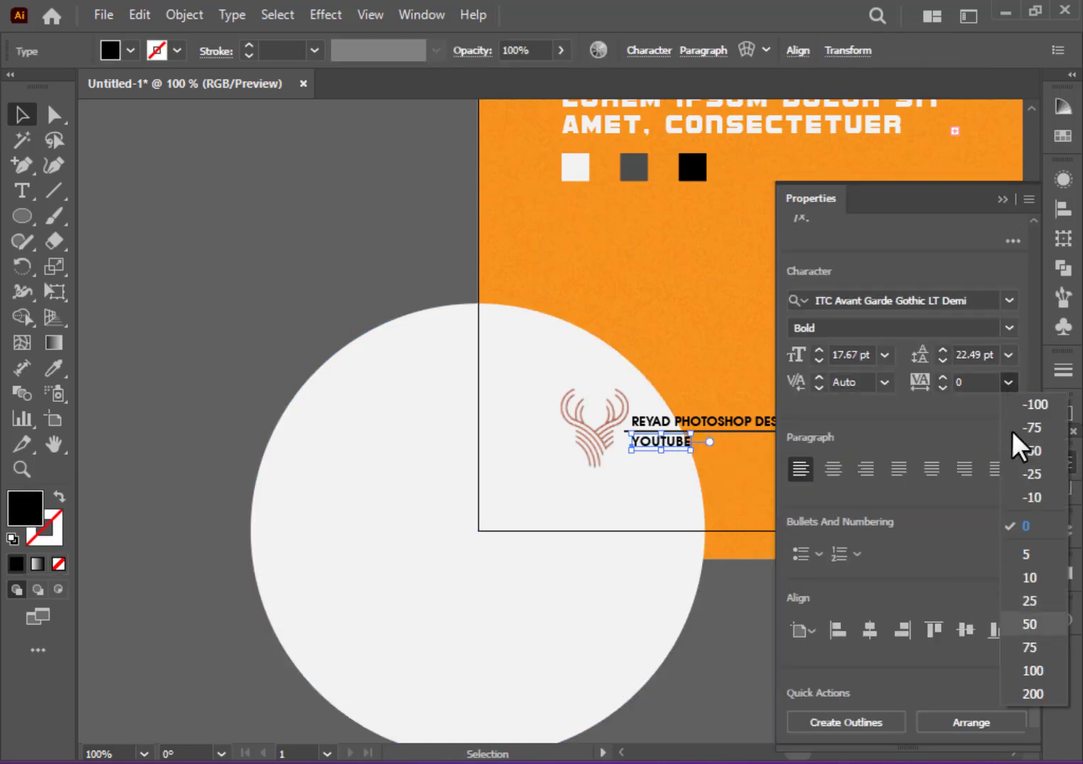
pyautogui.click(1030, 691)
pyautogui.write('500')
pyautogui.click(1008, 355)
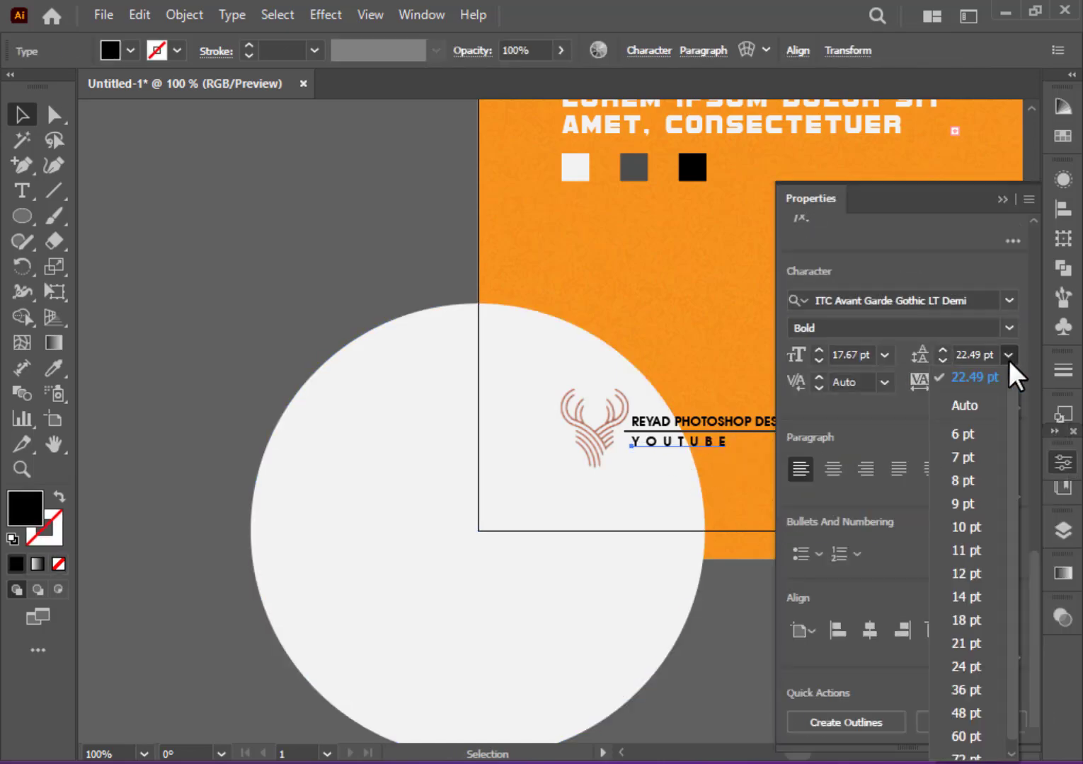
pyautogui.click(883, 354)
pyautogui.click(883, 354)
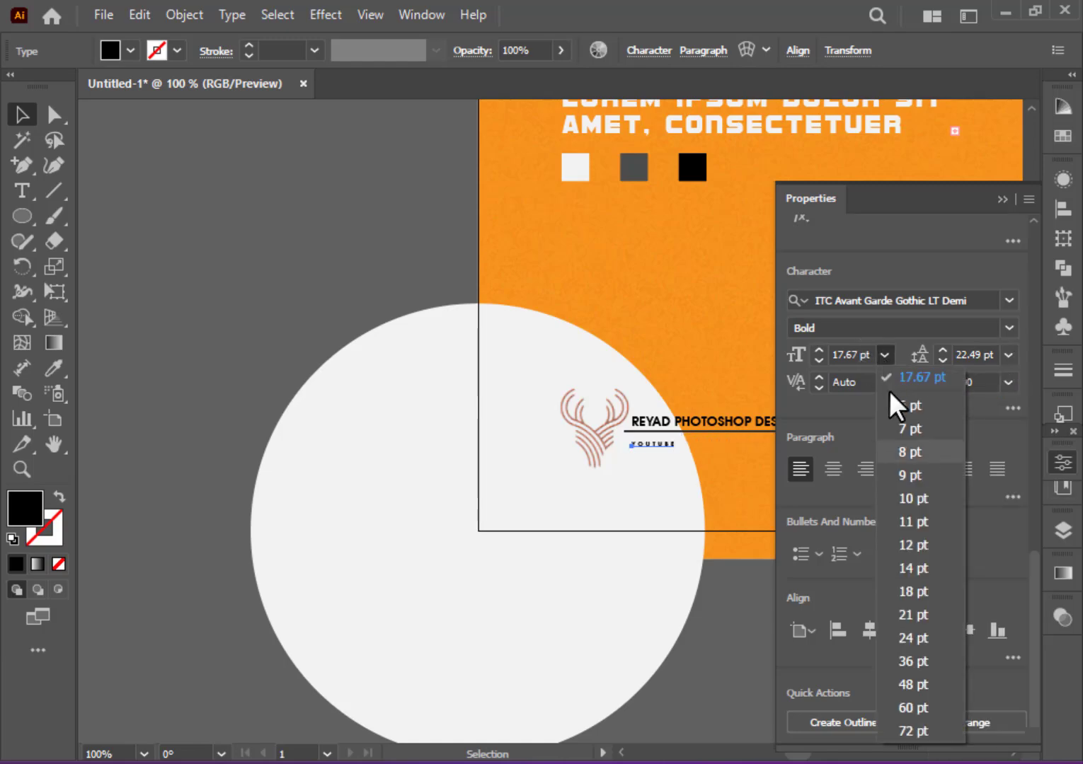
pyautogui.click(913, 568)
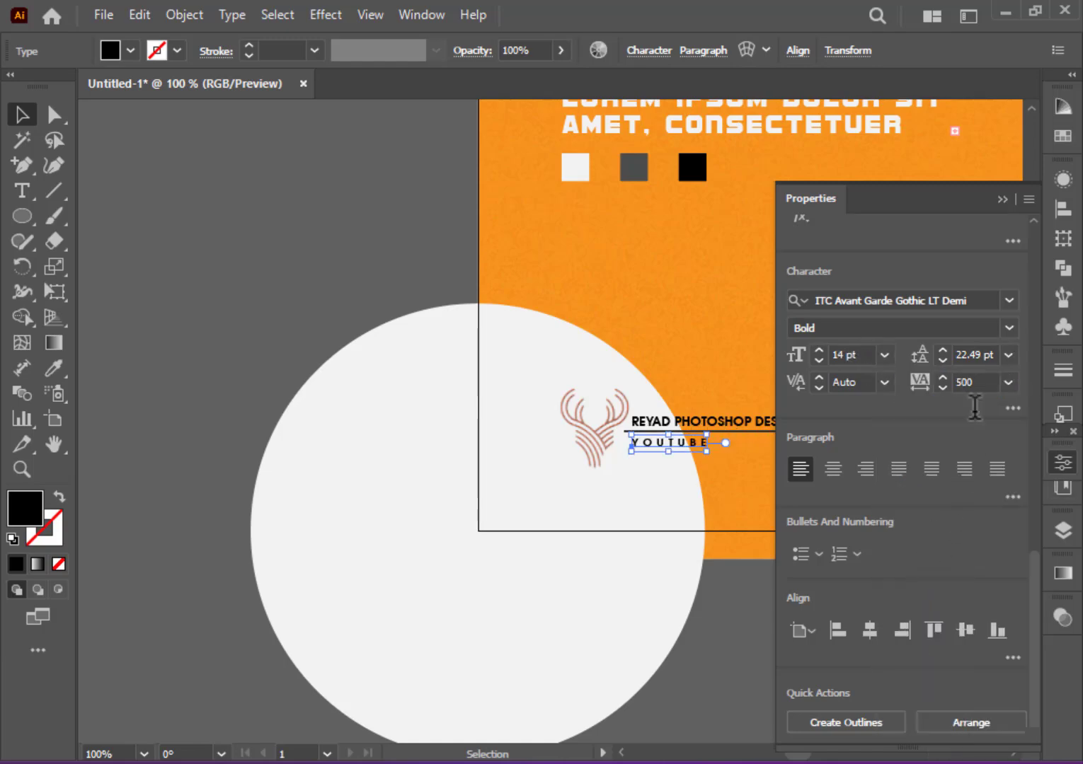
# - Set the YOUTUBE text's tracking to 1000 and shift the text right beneath the line
pyautogui.click(973, 382)
pyautogui.write('1000')
pyautogui.press('Return')
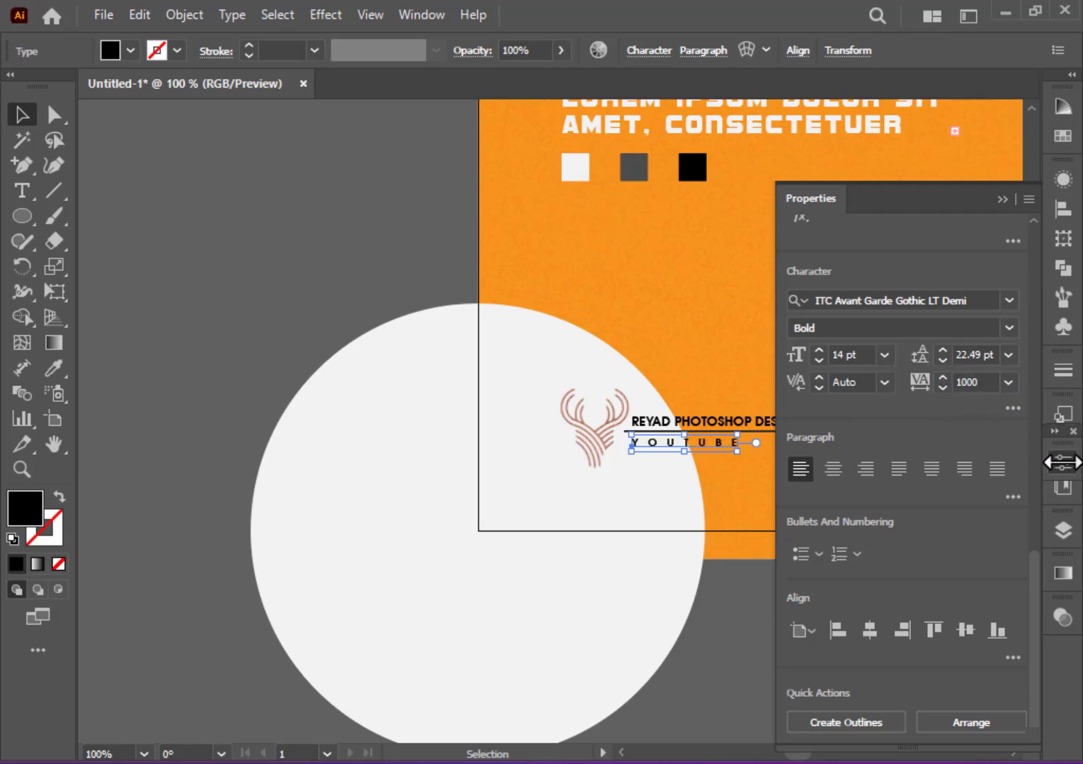
pyautogui.click(1062, 463)
pyautogui.click(843, 542)
pyautogui.moveTo(721, 440); pyautogui.dragTo(744, 442)
pyautogui.click(810, 613)
# - Set the tracking of the channel name above the line to 100
pyautogui.click(730, 431)
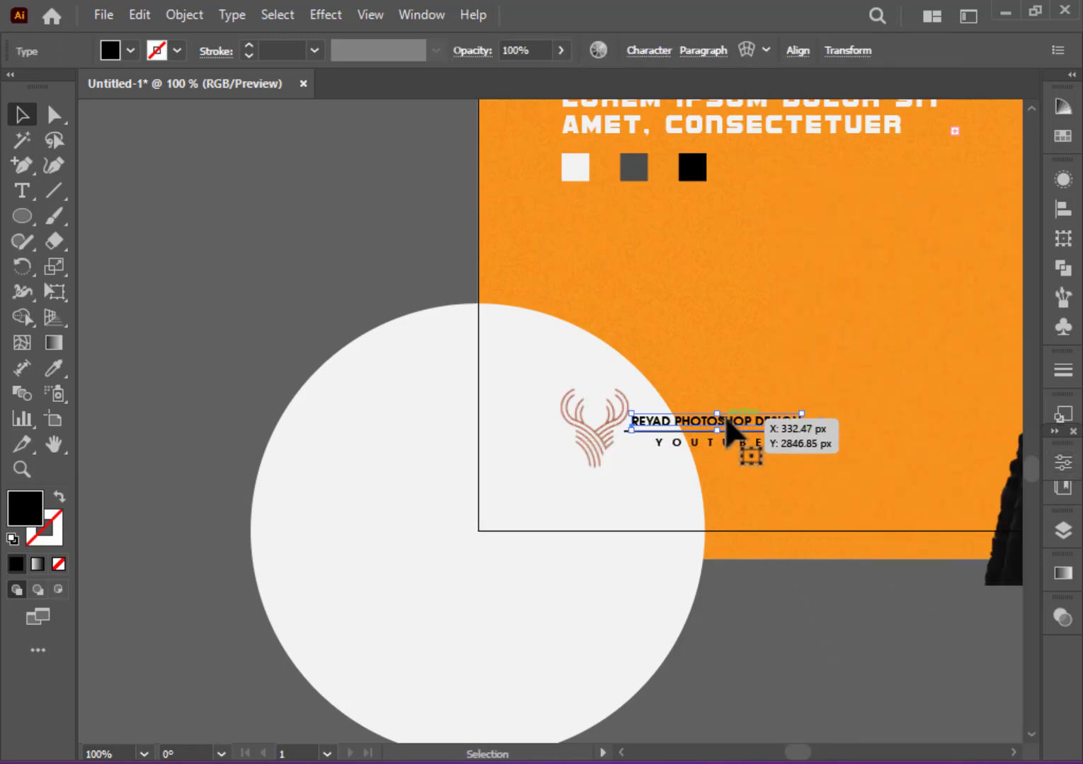
pyautogui.click(1063, 463)
pyautogui.click(1008, 706)
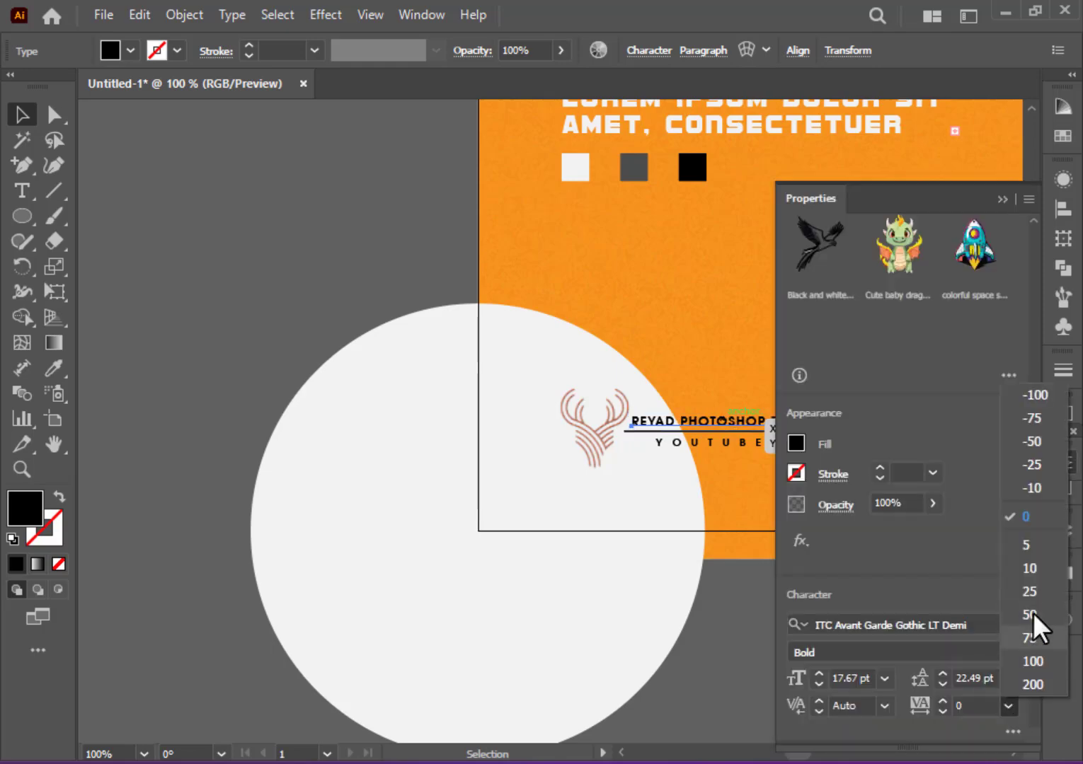
pyautogui.click(1032, 659)
pyautogui.click(1063, 462)
pyautogui.click(859, 622)
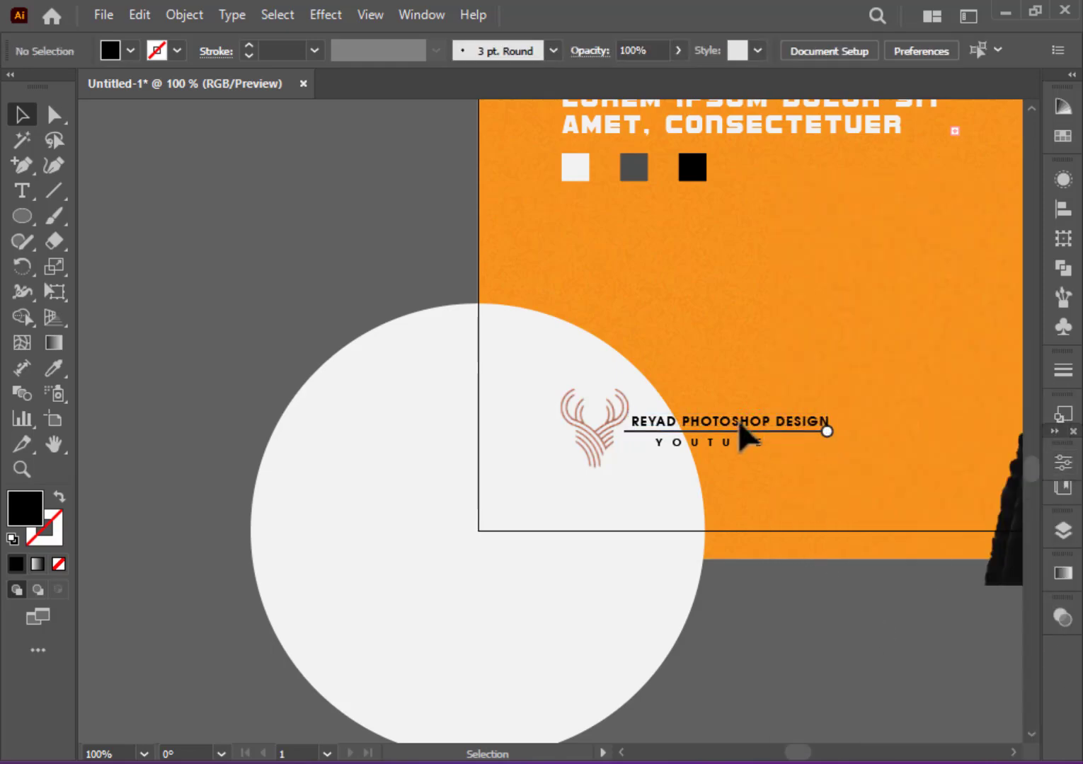
# - Set the channel name's font size to 17 pt and nudge the text 1 px to the left
pyautogui.moveTo(739, 423); pyautogui.dragTo(737, 419)
pyautogui.click(740, 424)
pyautogui.click(1063, 531)
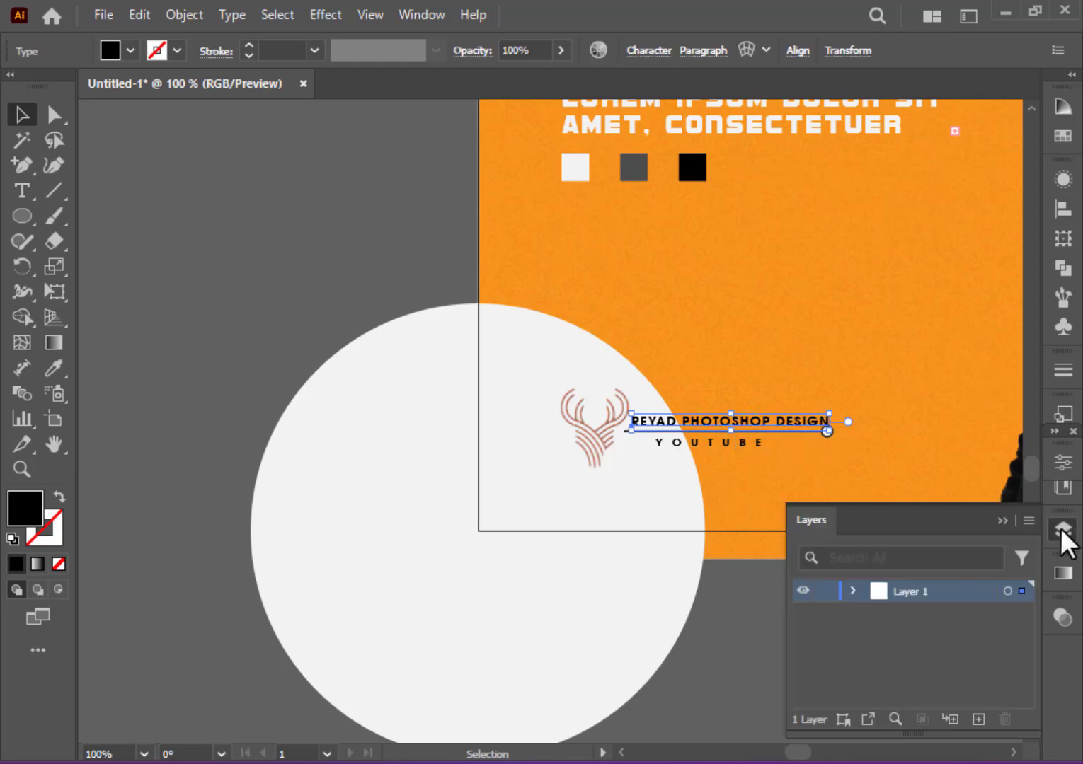
pyautogui.click(1063, 531)
pyautogui.moveTo(910, 609); pyautogui.dragTo(672, 588)
pyautogui.click(1063, 462)
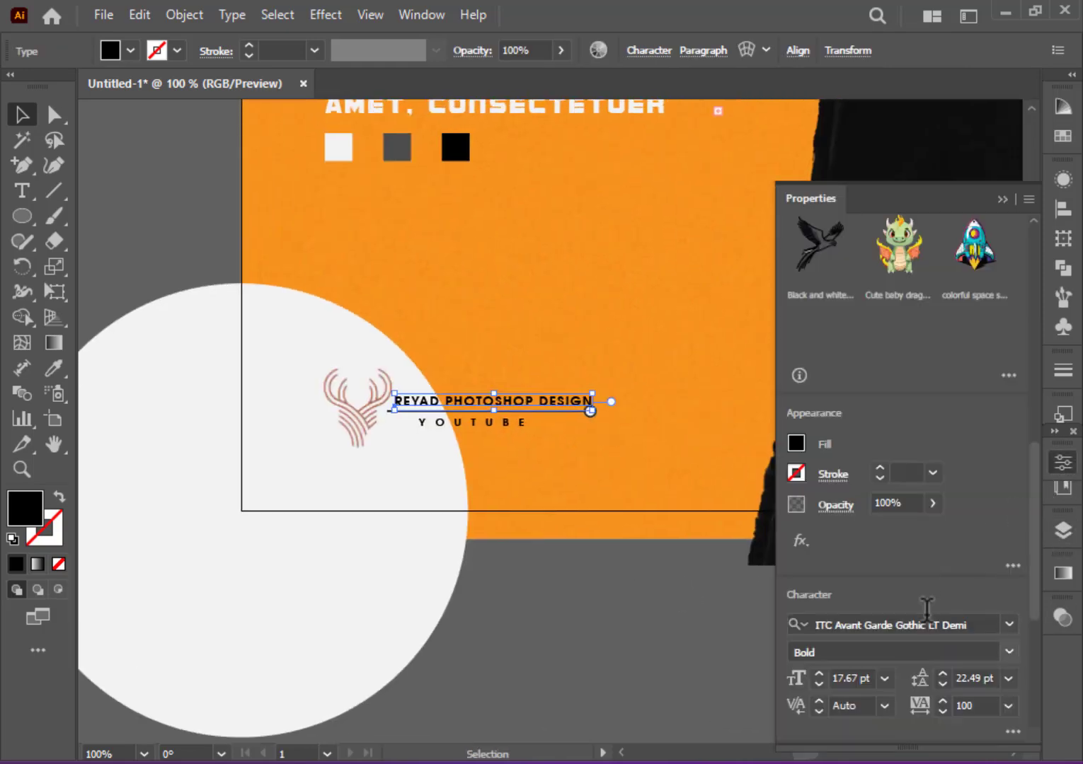
pyautogui.press('Down')
pyautogui.press('Down')
pyautogui.press('Down')
pyautogui.press('Up')
pyautogui.press('Up')
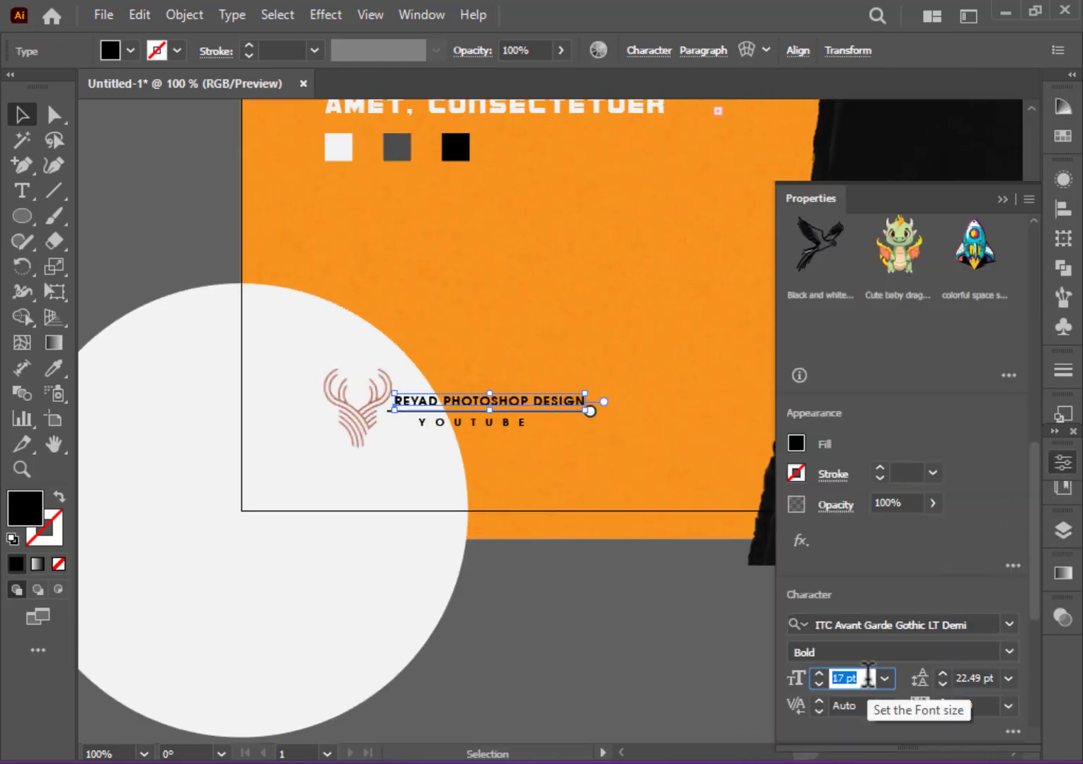
pyautogui.click(611, 620)
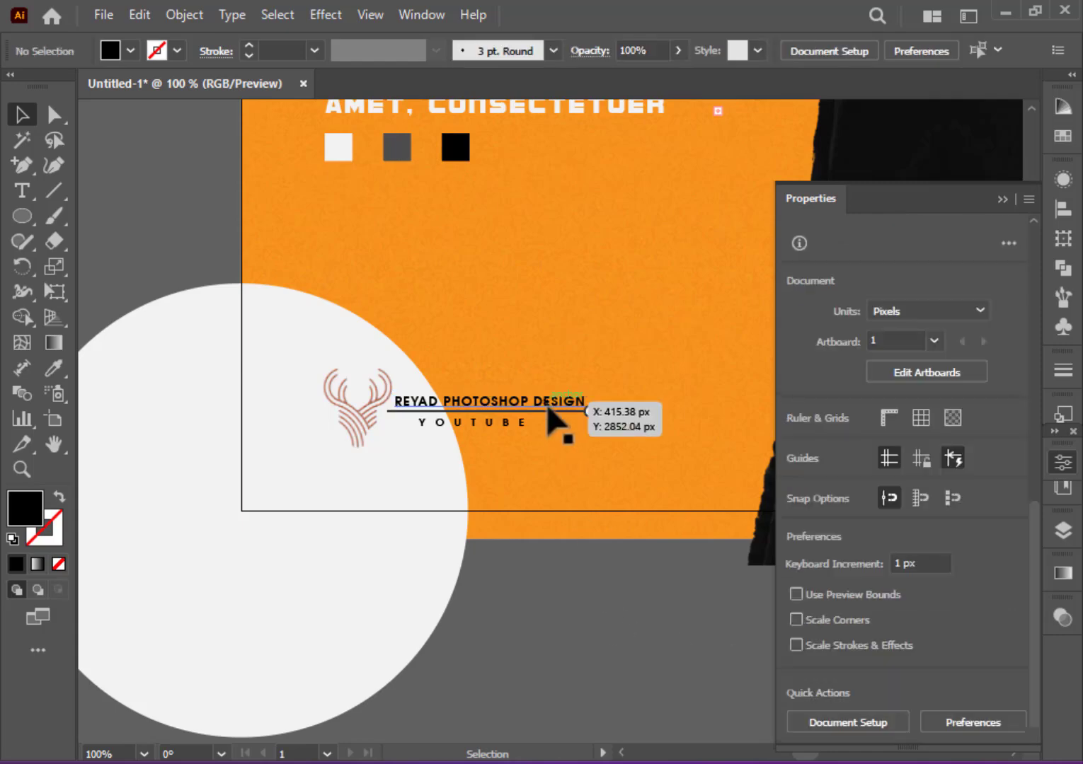
pyautogui.click(548, 402)
pyautogui.press('Left')
pyautogui.click(575, 664)
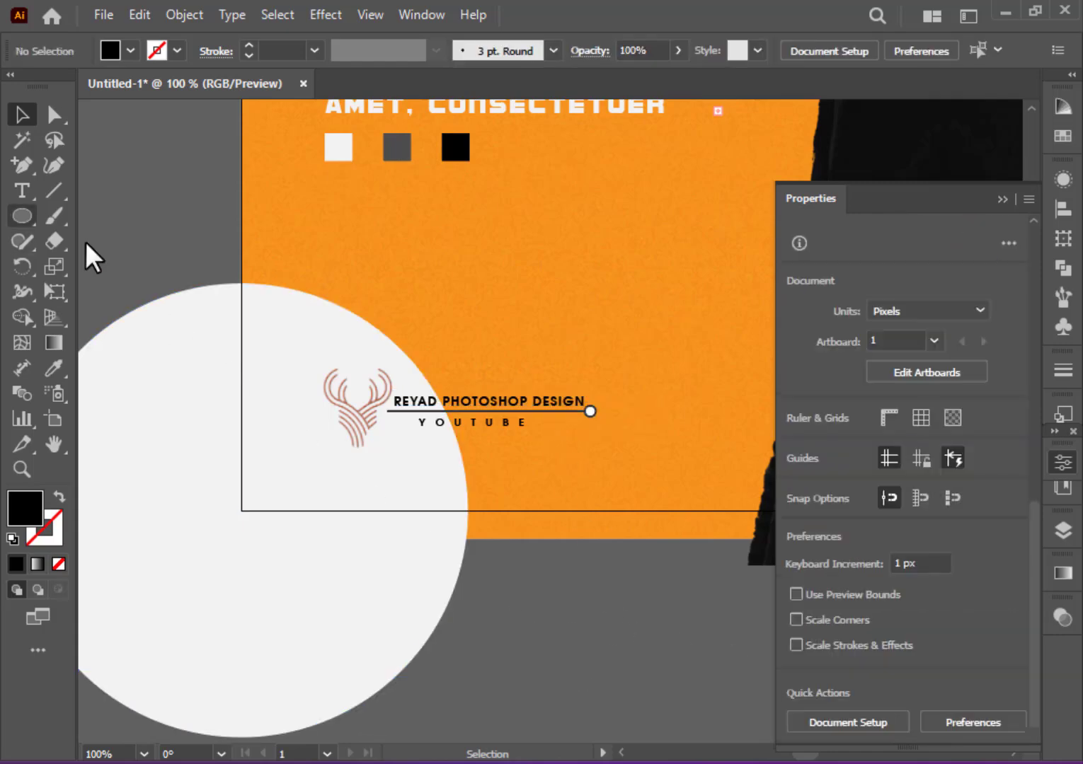
# - Recolour only the words PHOTOSHOP DESIGN in the channel name with the lightest grey swatch
pyautogui.press('t')
pyautogui.moveTo(442, 401); pyautogui.dragTo(584, 401)
pyautogui.click(130, 50)
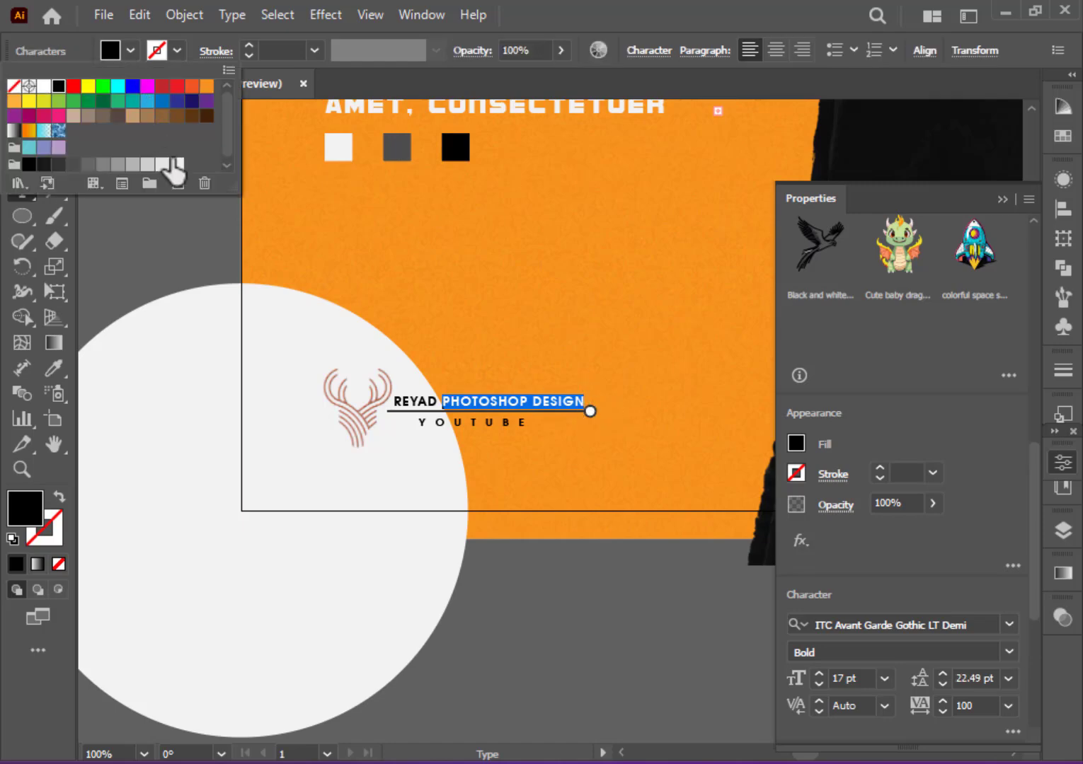
pyautogui.click(174, 166)
pyautogui.click(20, 117)
pyautogui.click(576, 642)
# - Examine the overall poster layout from the logo at the lower edge up to the date text near the top
pyautogui.scroll(4, 576, 642)
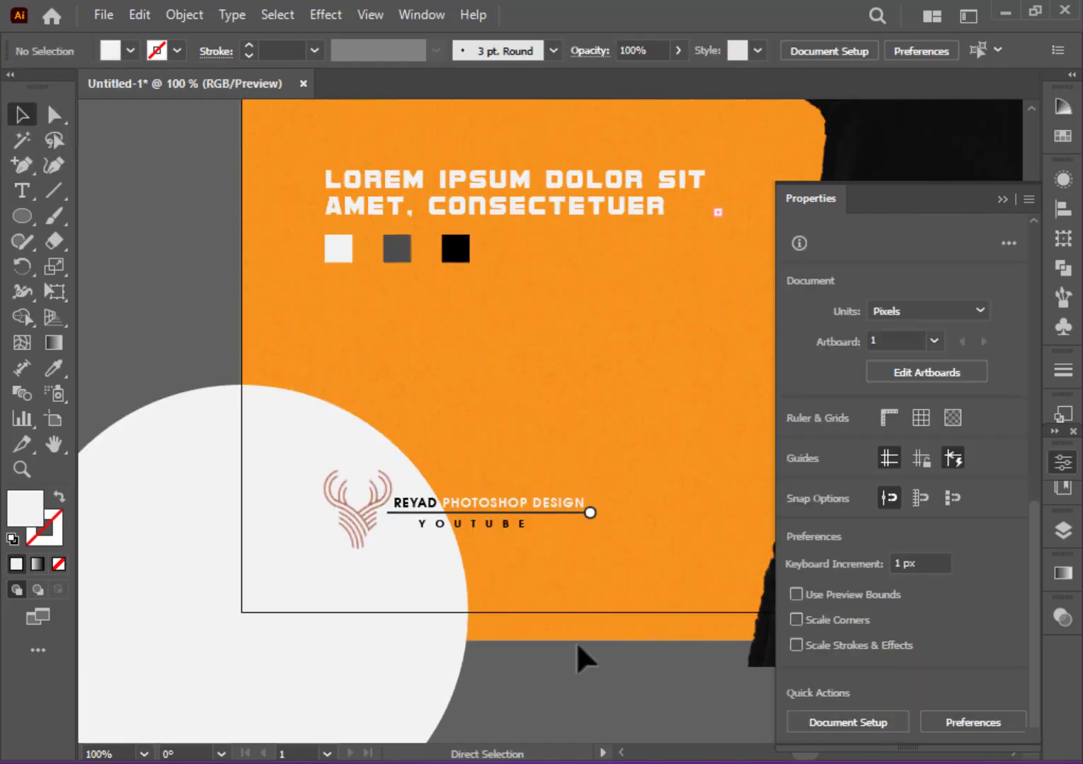
pyautogui.hotkey('ctrl', '-')
pyautogui.hotkey('ctrl', '-')
pyautogui.hotkey('ctrl', '-')
pyautogui.click(1061, 464)
pyautogui.scroll(4, 856, 598)
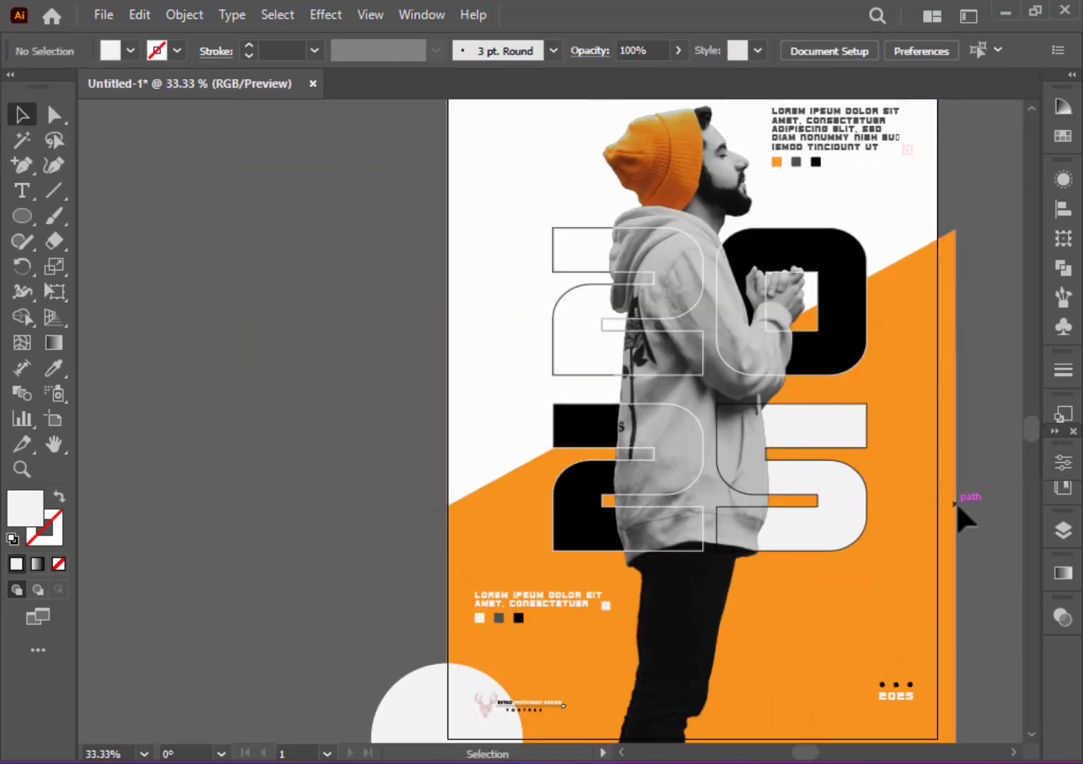
pyautogui.scroll(3, 957, 503)
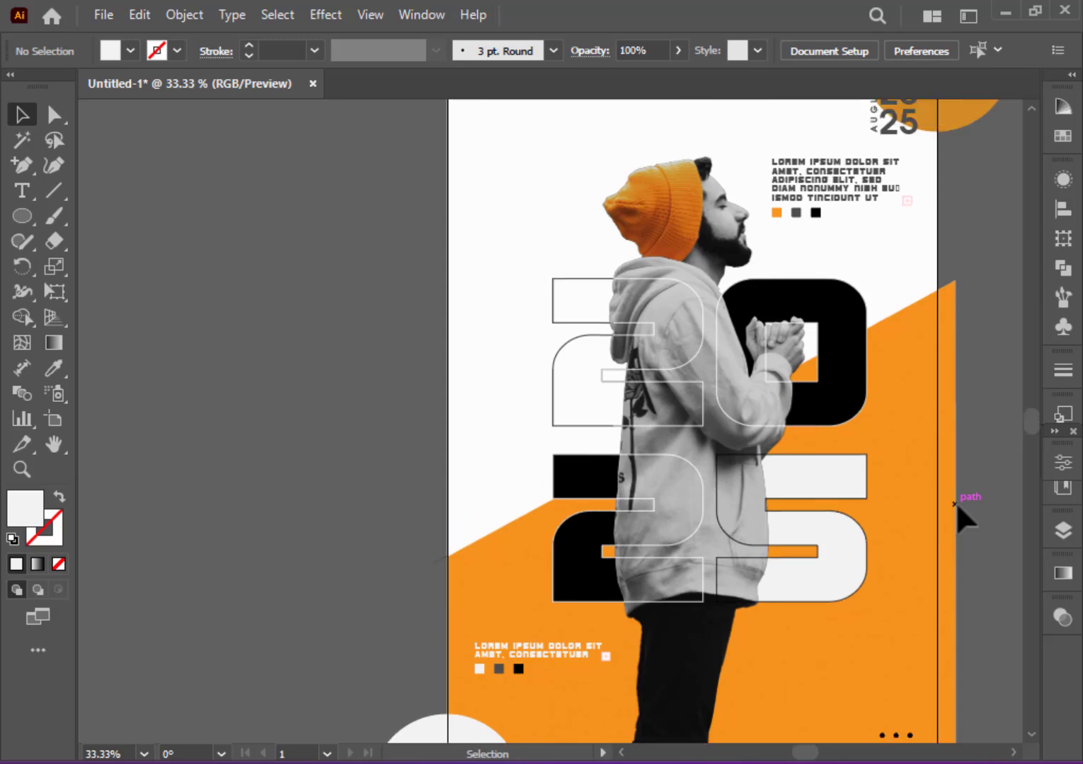